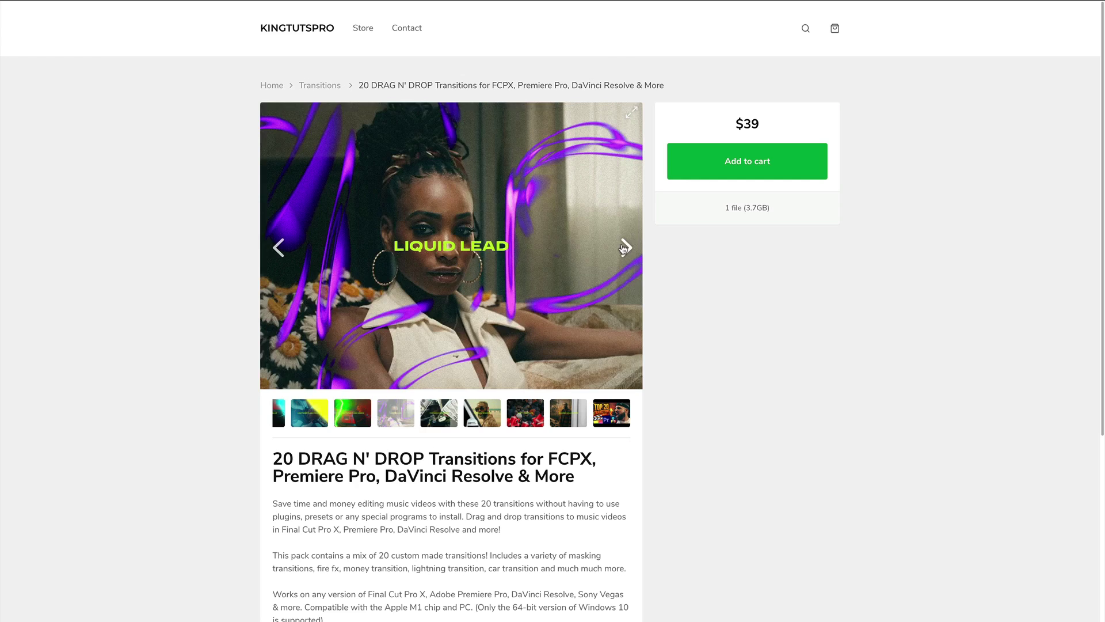
- Advance the transitions preview gallery five slides to reach the YouTube 'TOP 20' promo video
click(626, 248)
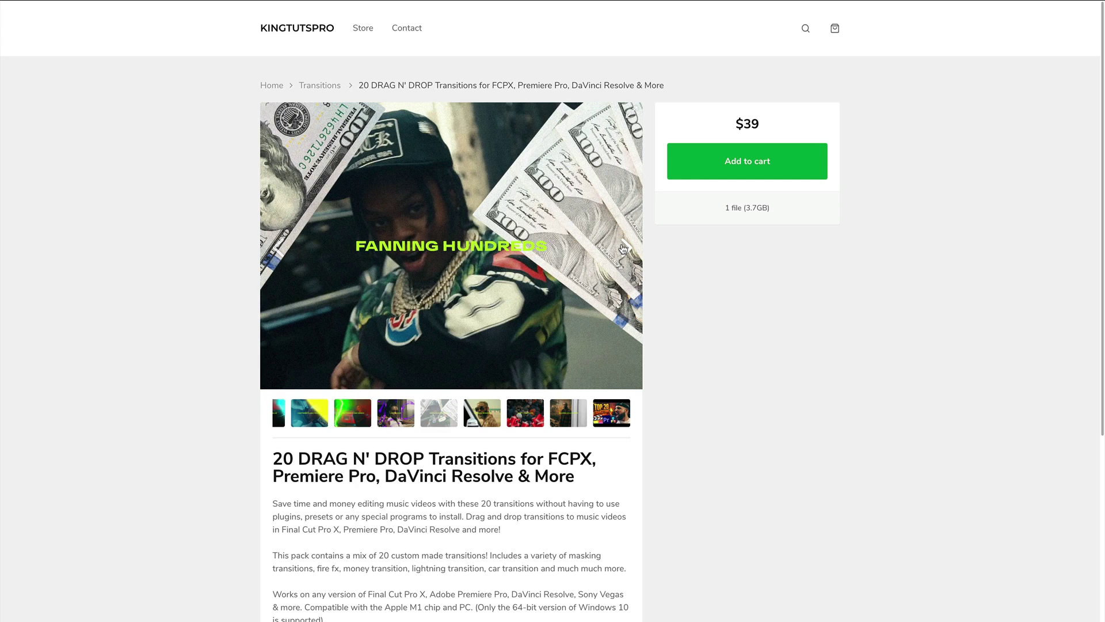
click(625, 248)
click(625, 247)
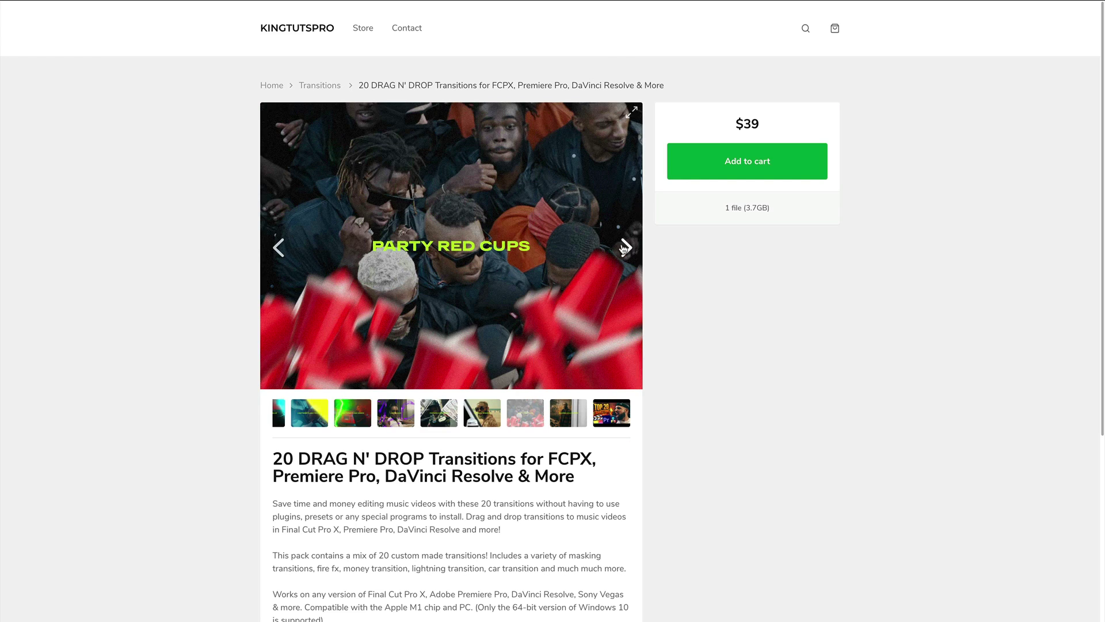
click(624, 248)
click(625, 247)
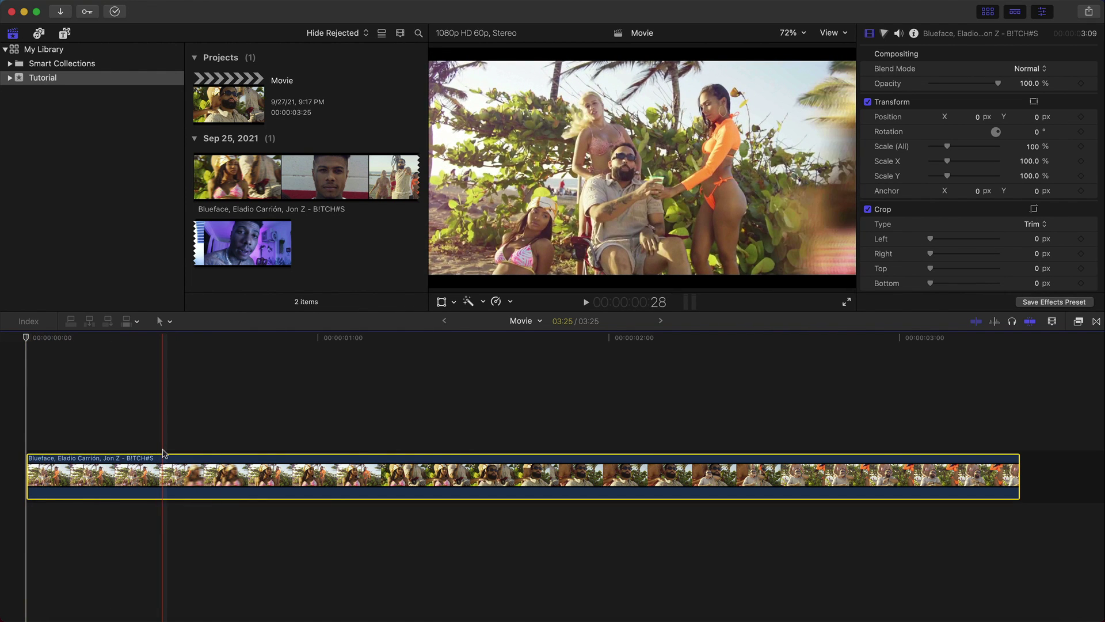
- Play the beach clip twice to review it, then park the playhead near its start
key(space)
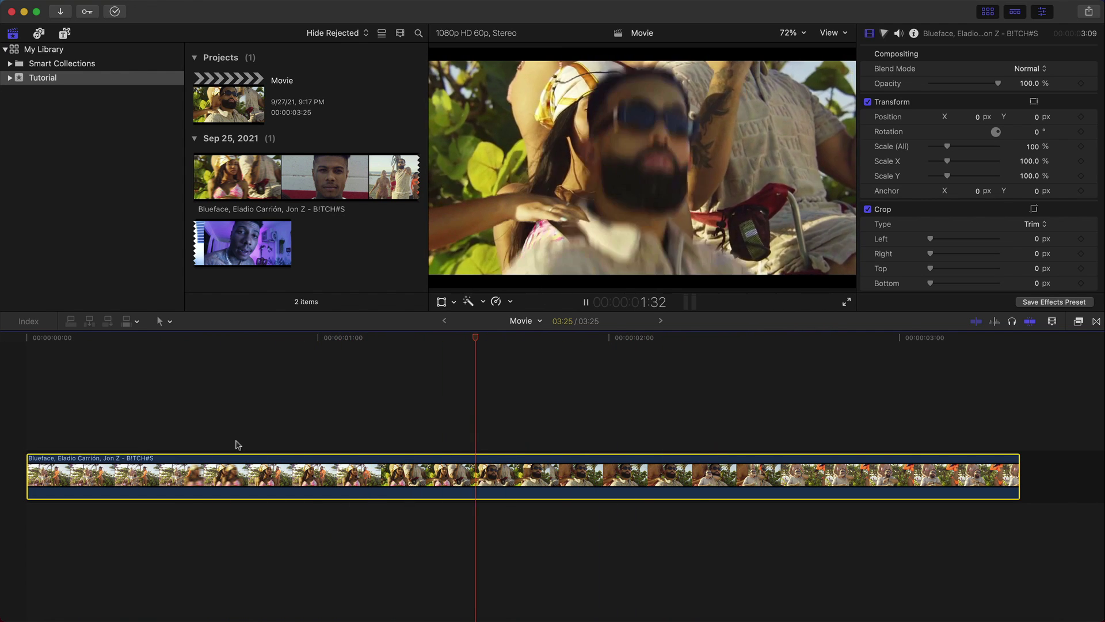
key(space)
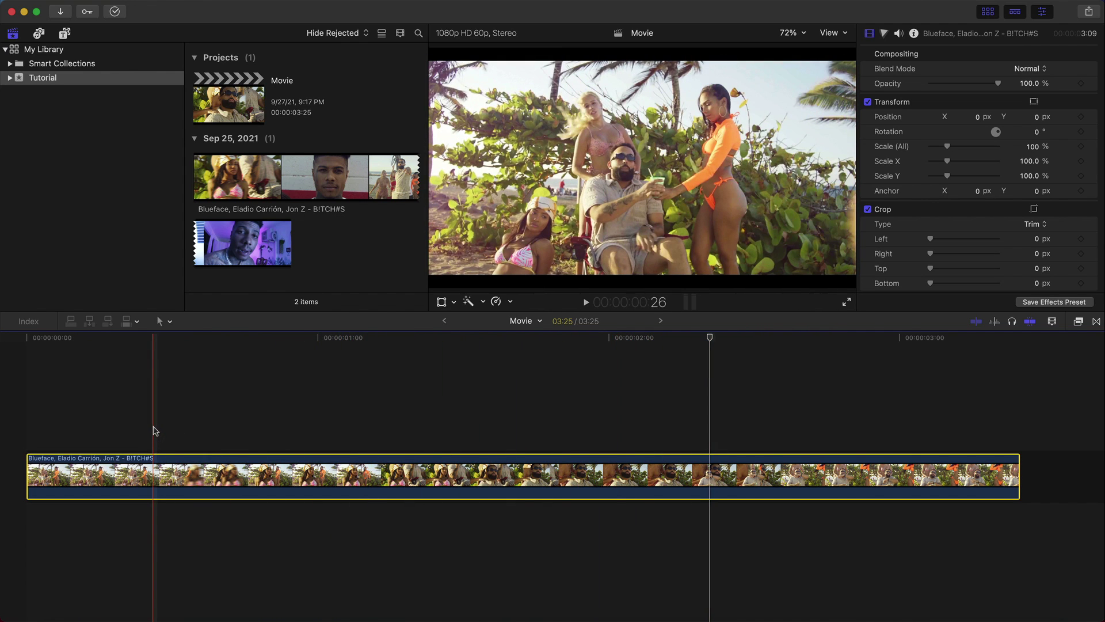
key(space)
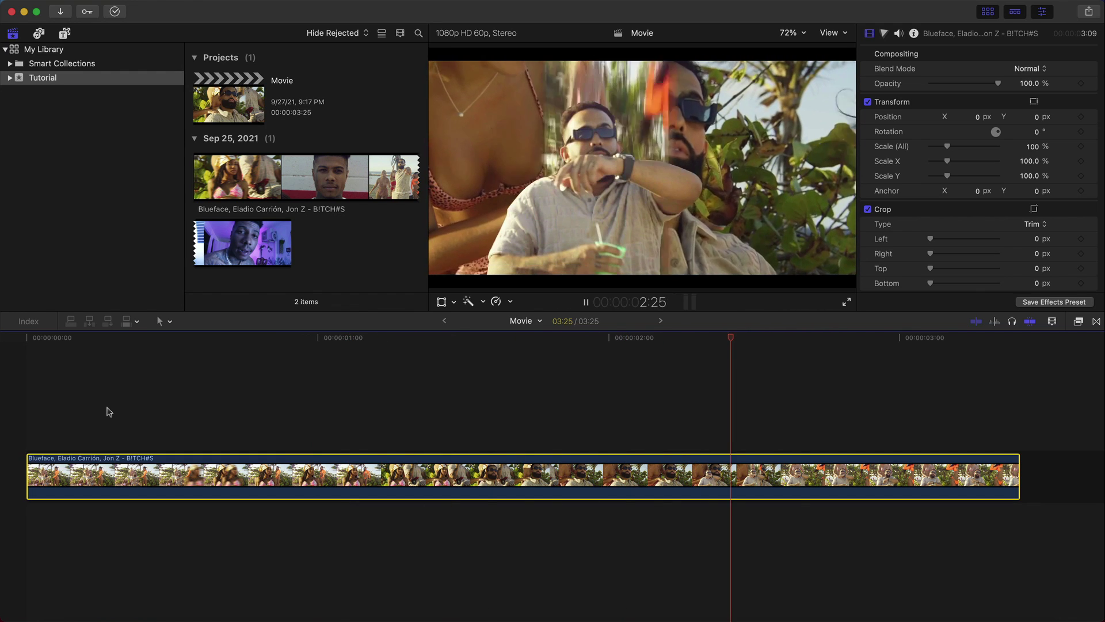
key(space)
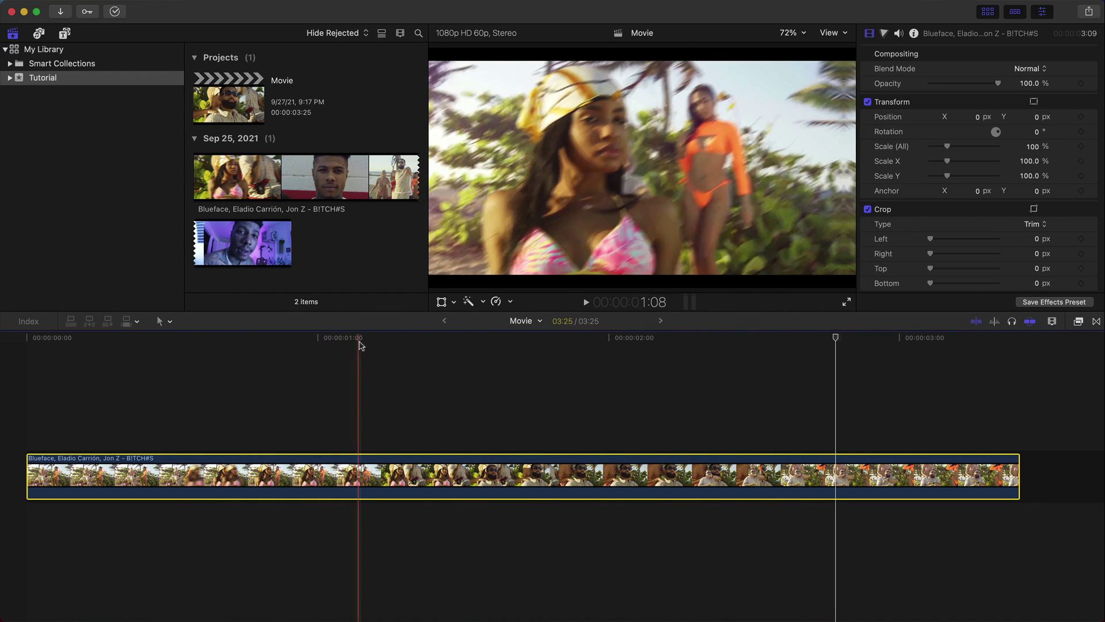
click(361, 345)
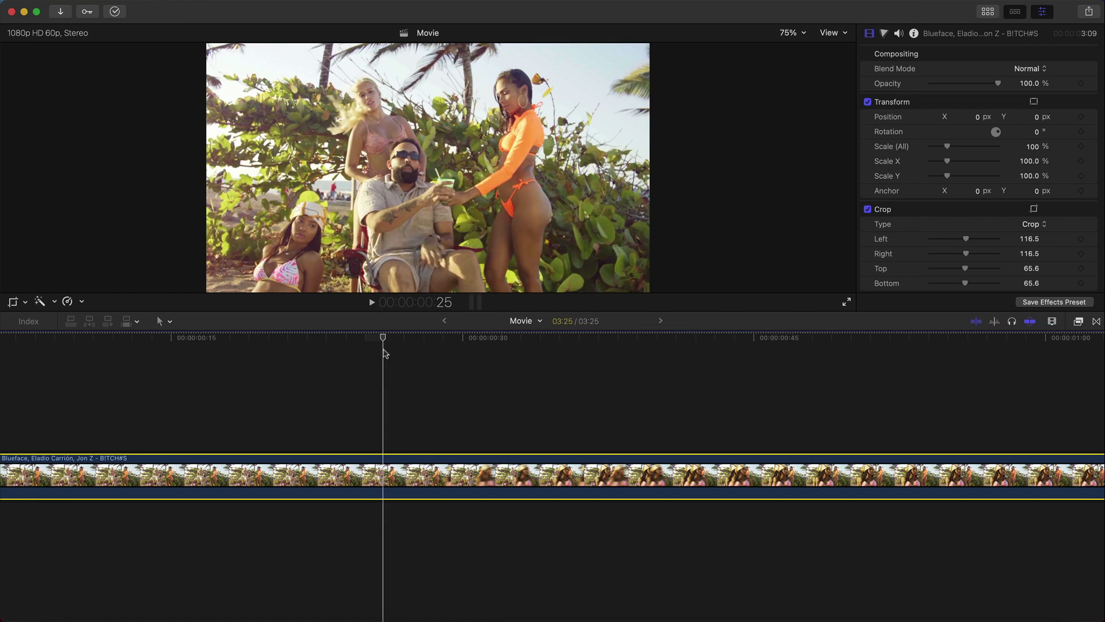
- Split the beach clip at the 25-frame mark
key(super+b)
key(super+minus)
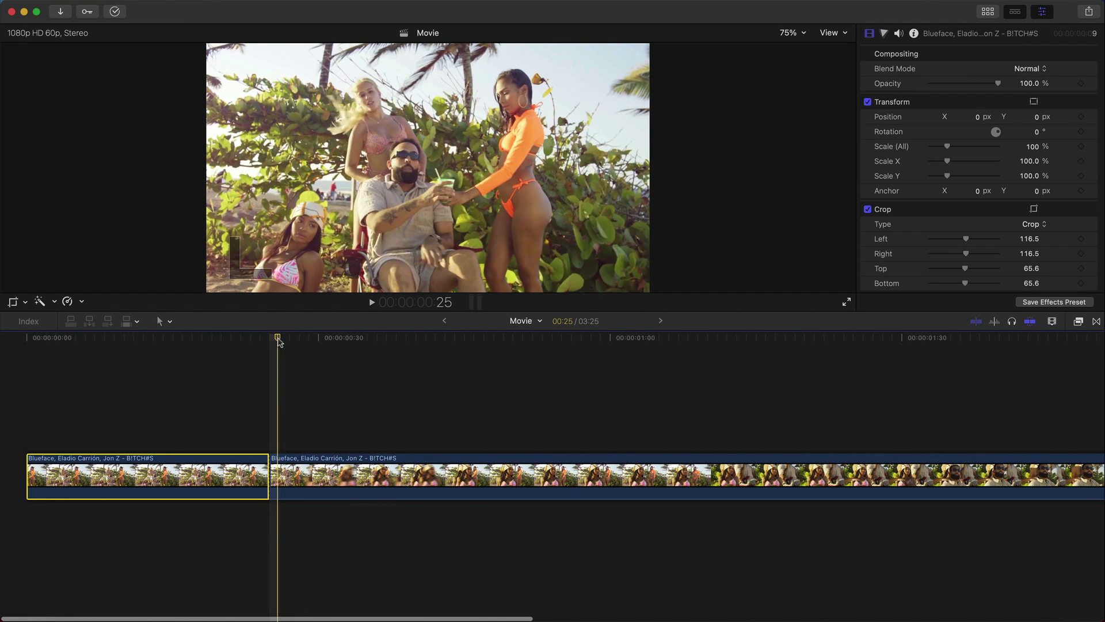
click(373, 341)
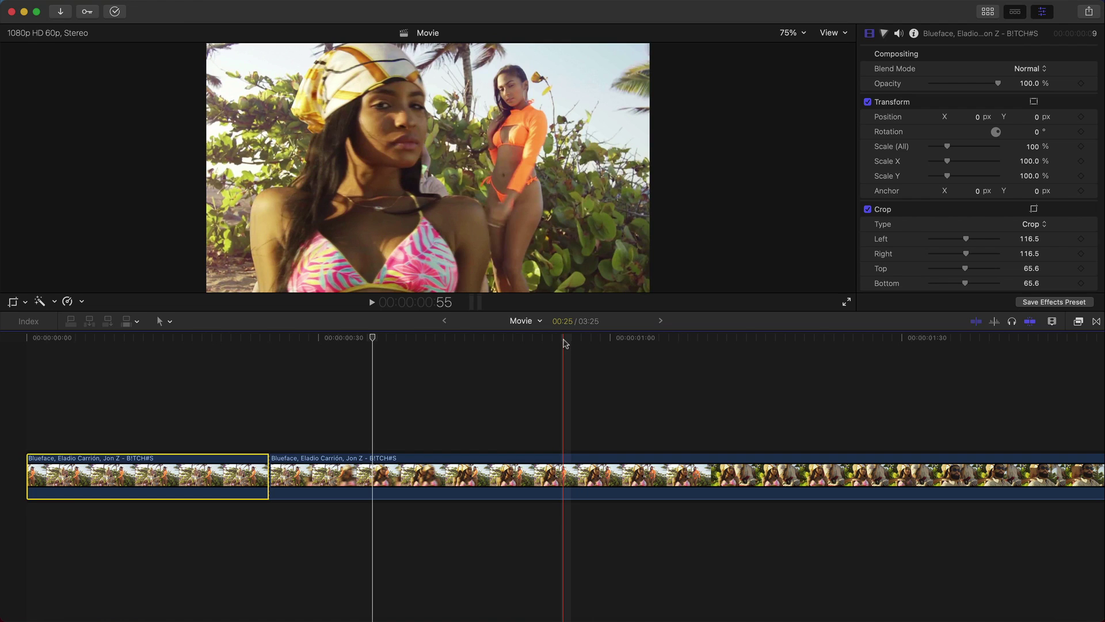
- Blade the clip again near 1:00 and delete the middle piece, shortening the movie to 02:53
click(564, 341)
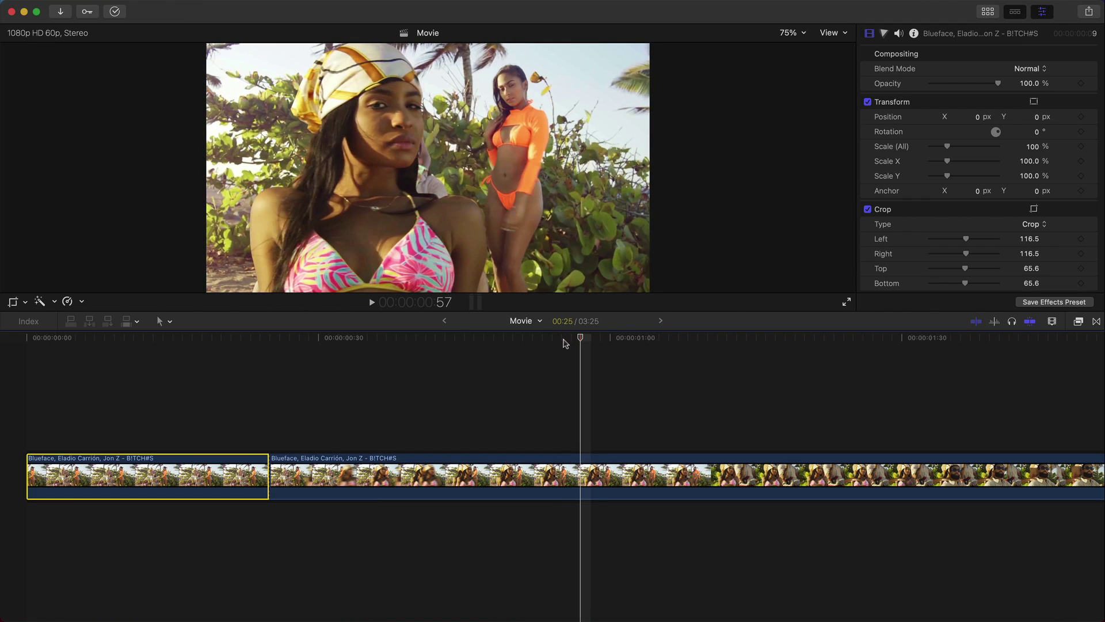
key(super+b)
click(521, 481)
key(Delete)
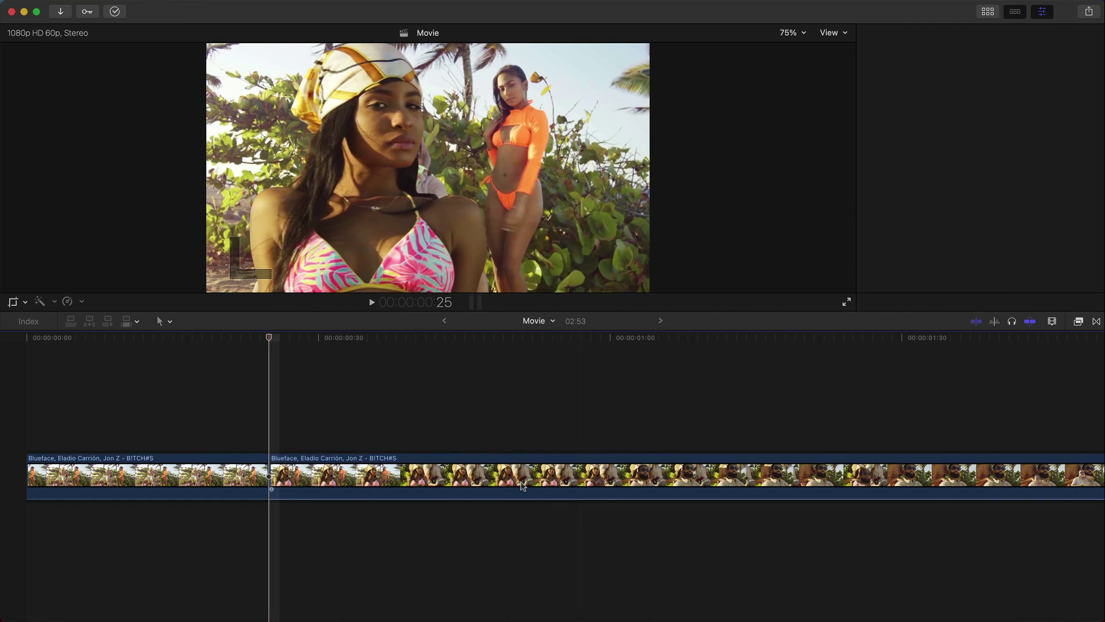
click(522, 485)
key(super+equal)
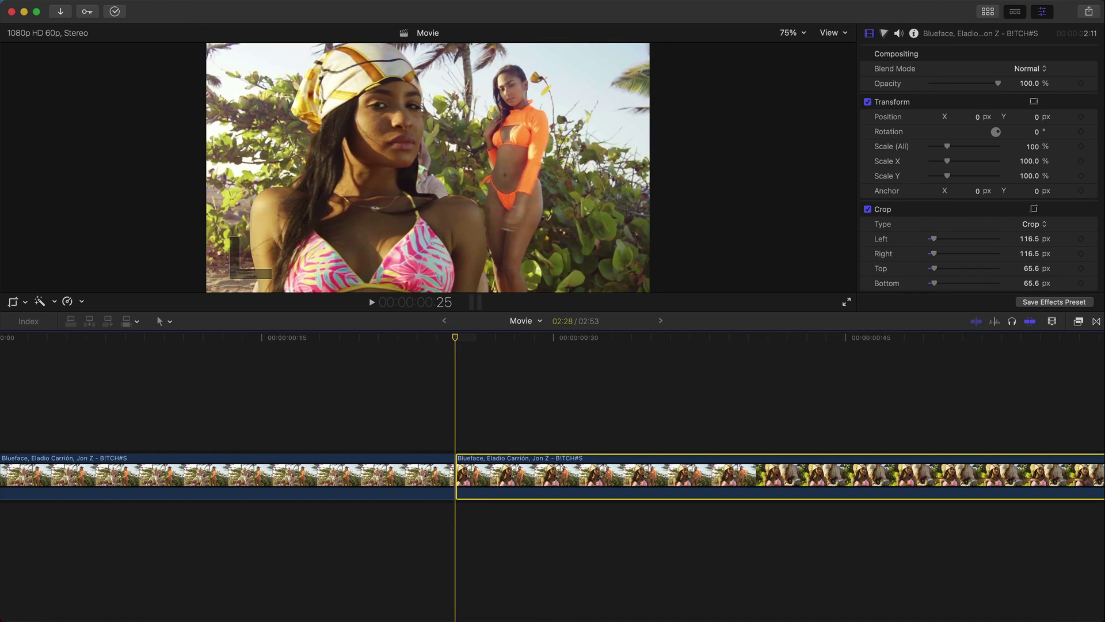
- Insert a freeze frame at the playhead with Edit > Add Freeze Frame
click(130, 0)
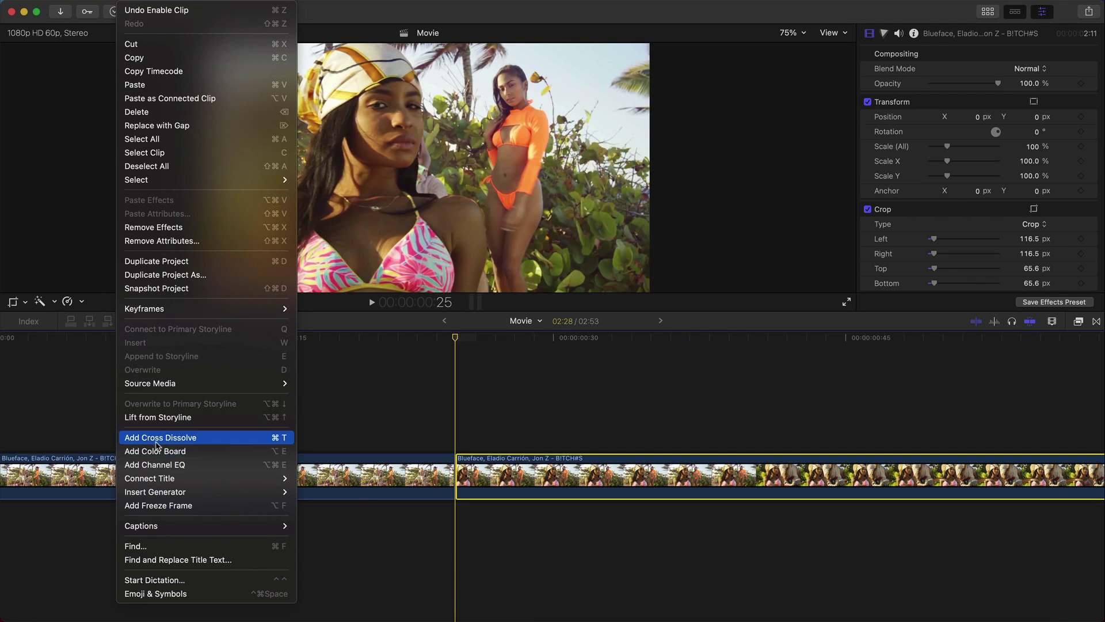
mouse_move(157, 482)
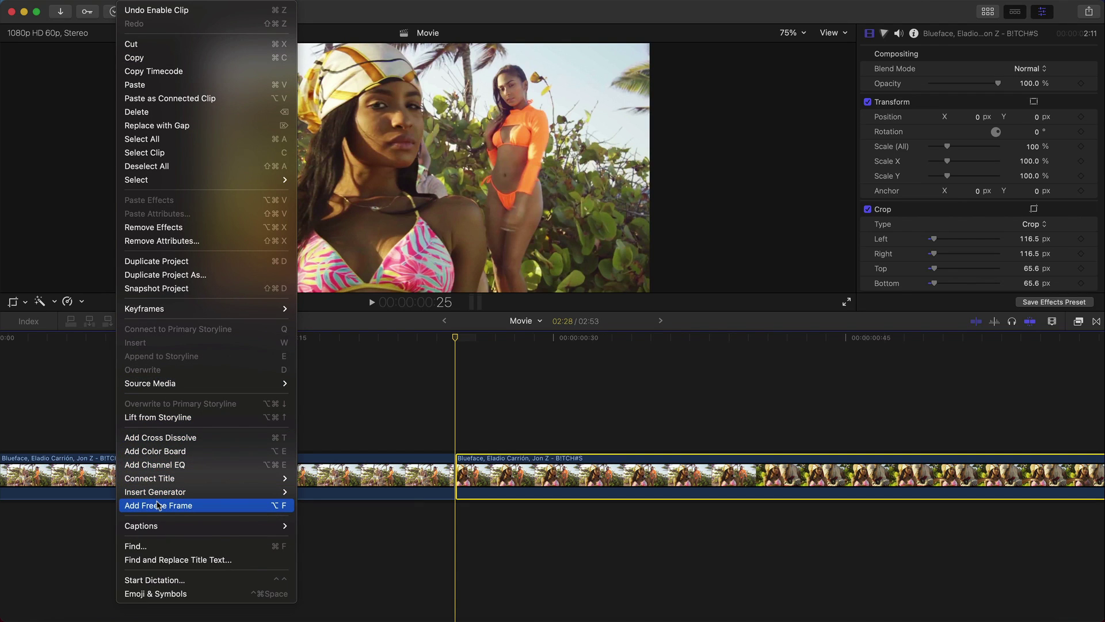
click(203, 507)
key(super+minus)
key(super+minus)
key(super+minus)
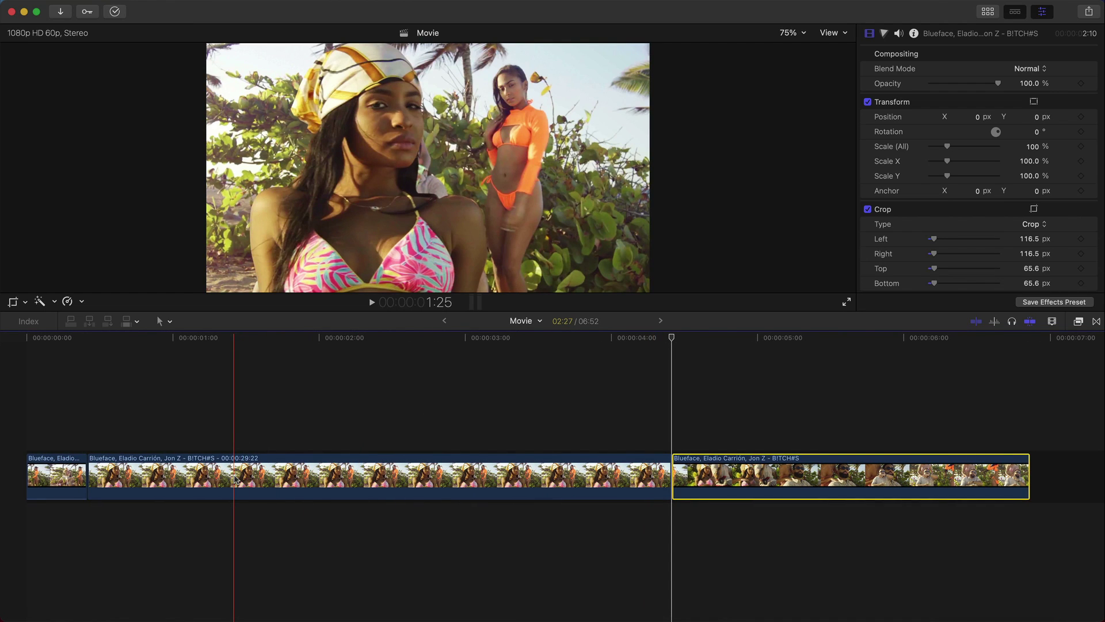
- Shorten the freeze frame from its end and lift it above the storyline as a connected clip
click(233, 478)
key(space)
key(space)
drag(669, 471, 259, 464)
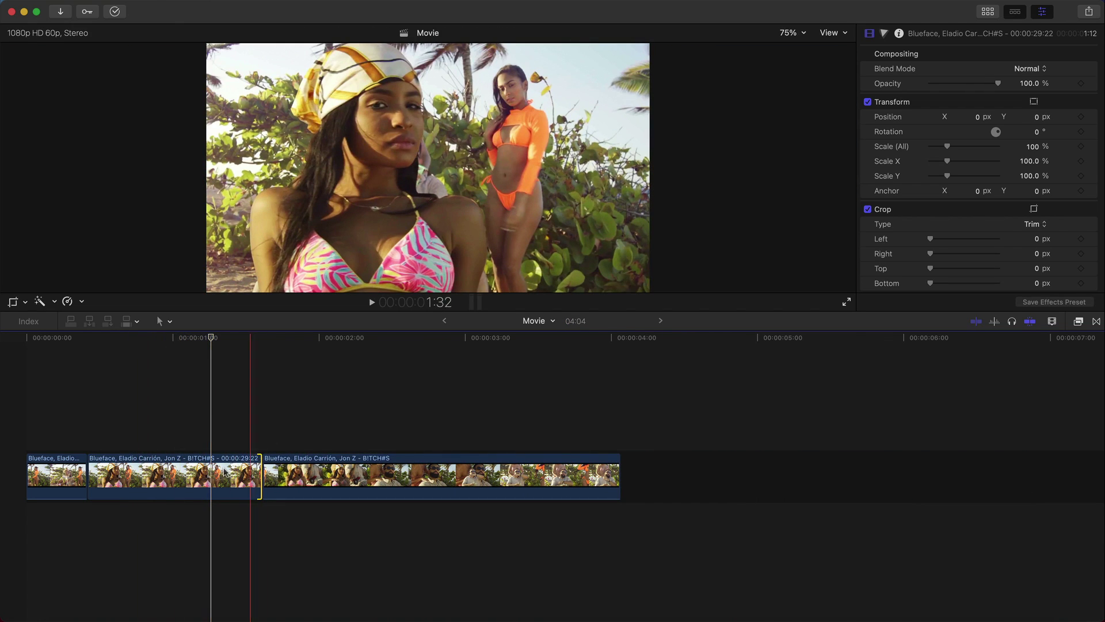
drag(178, 461, 179, 406)
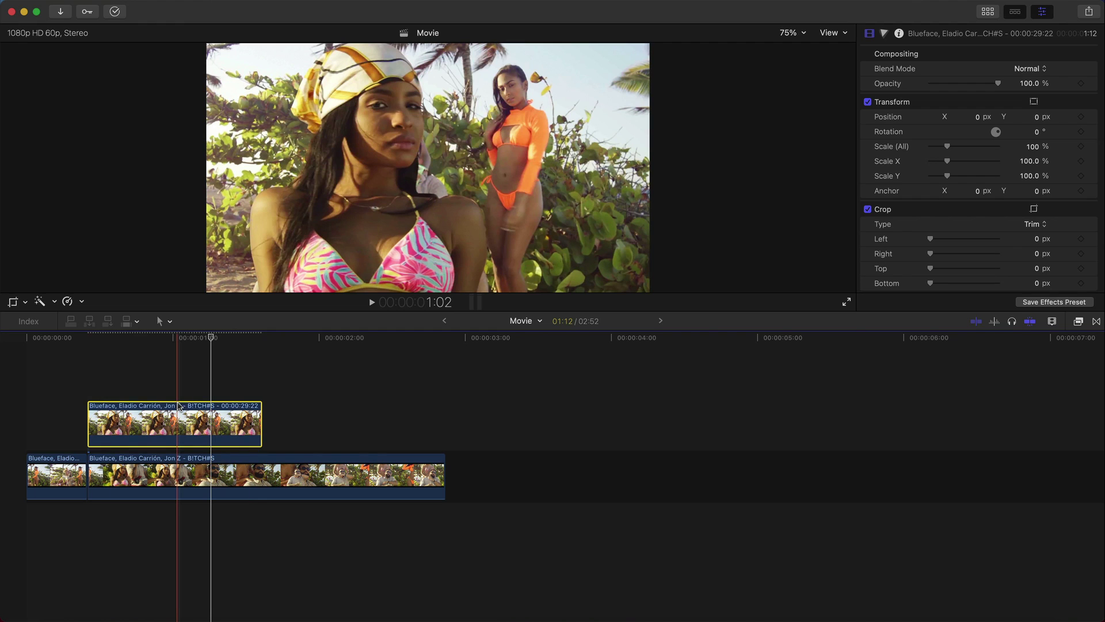
- Shorten the connected freeze frame and move it 11 frames earlier so it ends at the cut
key(super+equal)
key(super+equal)
scroll(181, 403, left, 8)
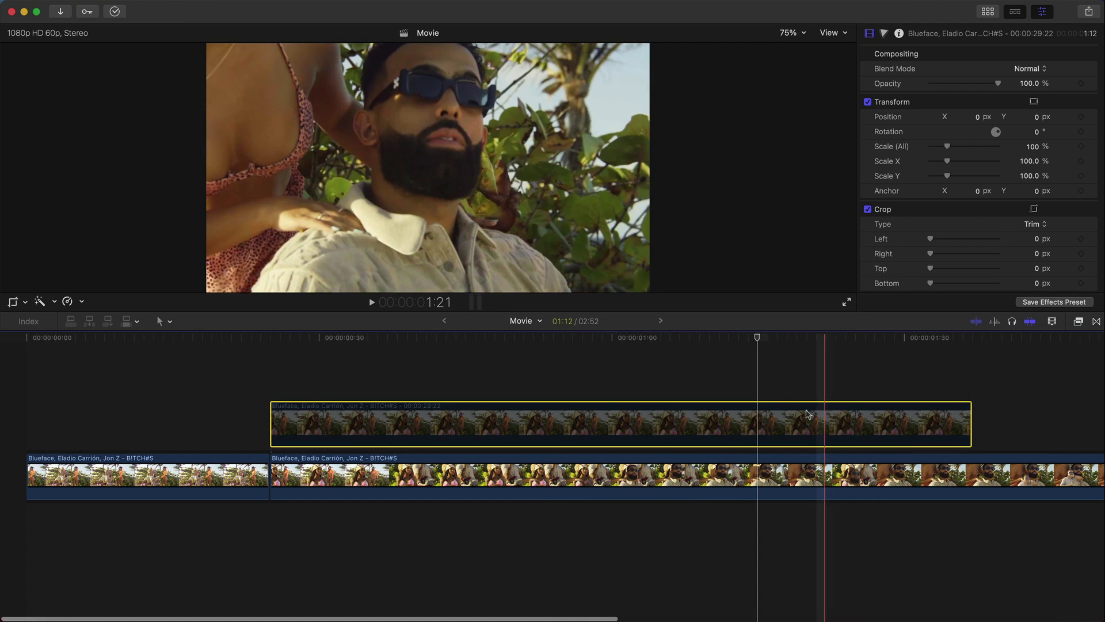
drag(972, 415, 397, 398)
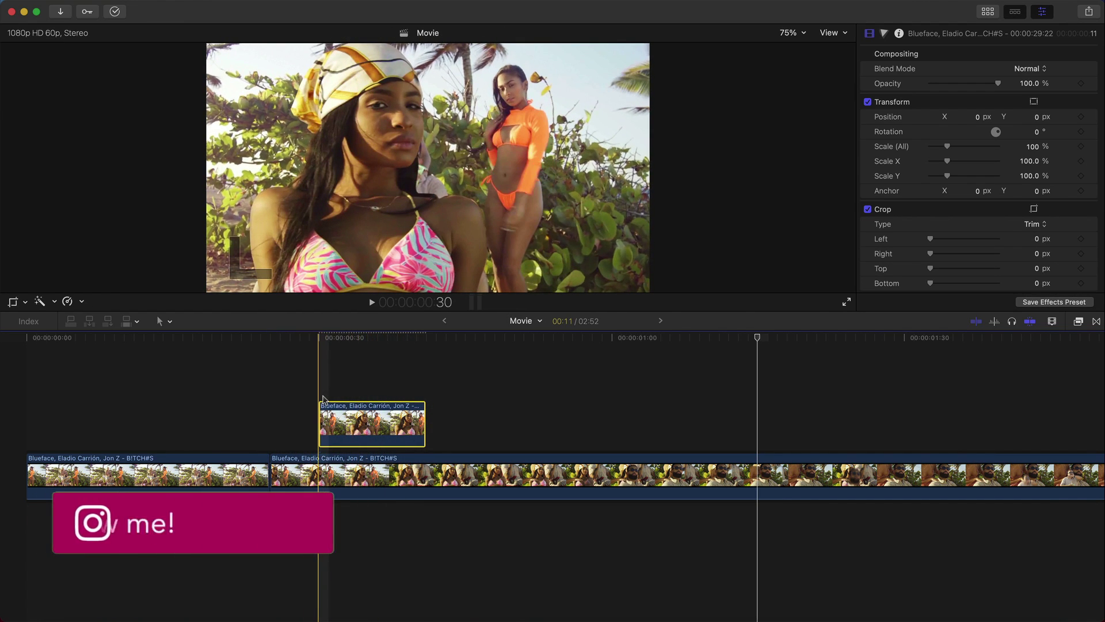
key(super+equal)
drag(452, 413, 319, 415)
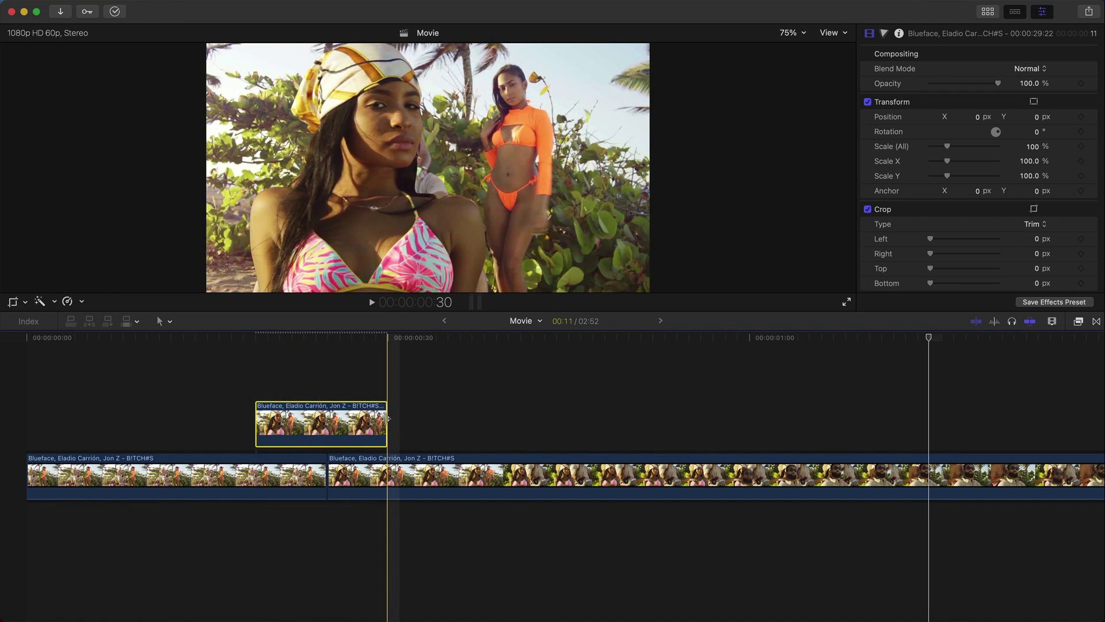
drag(382, 414, 327, 413)
- Play back and step frame by frame around the cut to check the freeze frame's timing
click(321, 455)
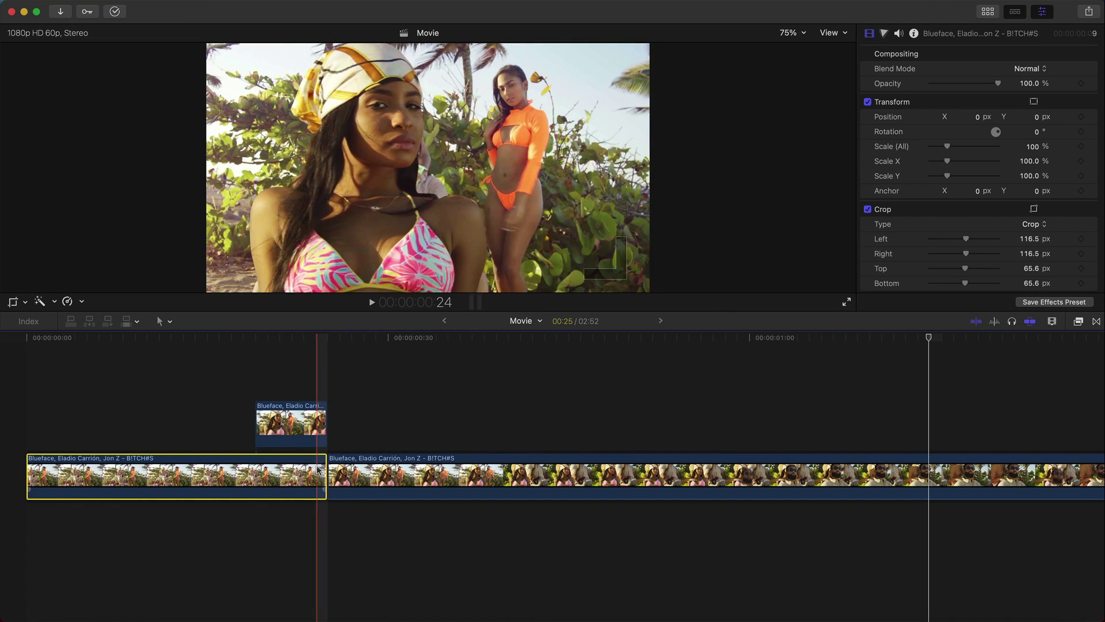
click(319, 427)
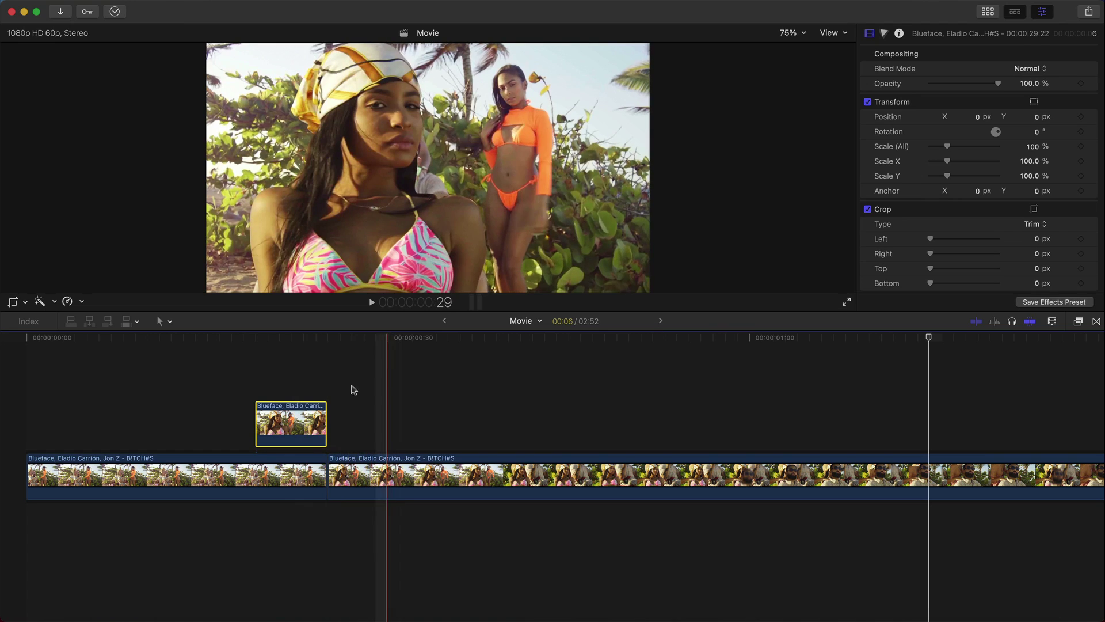
key(space)
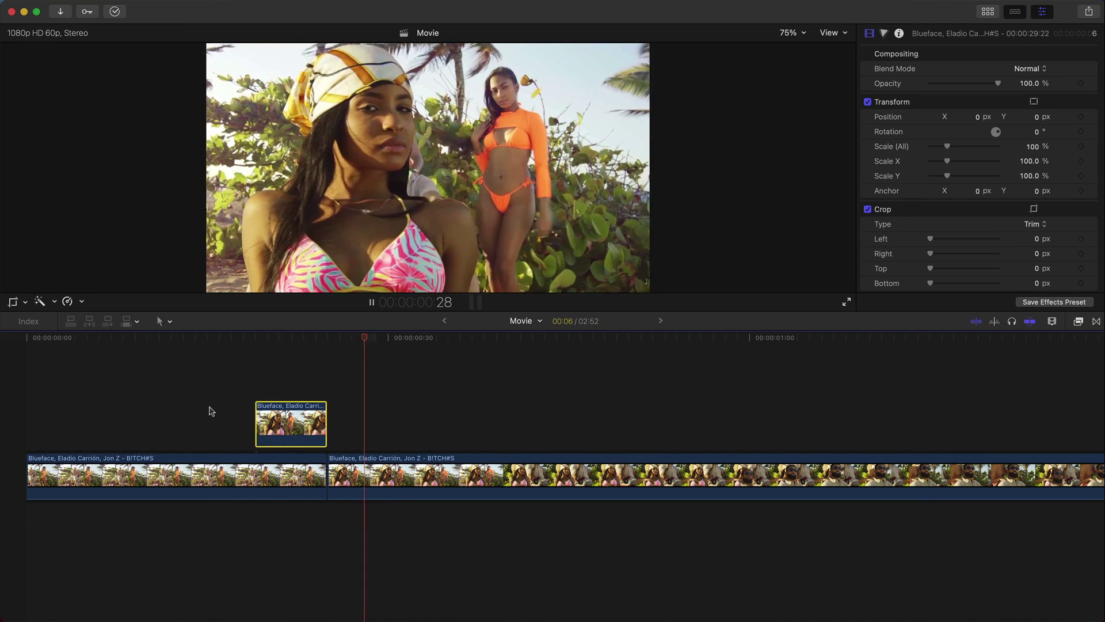
key(space)
key(space)
key(space)
key(space)
key(space)
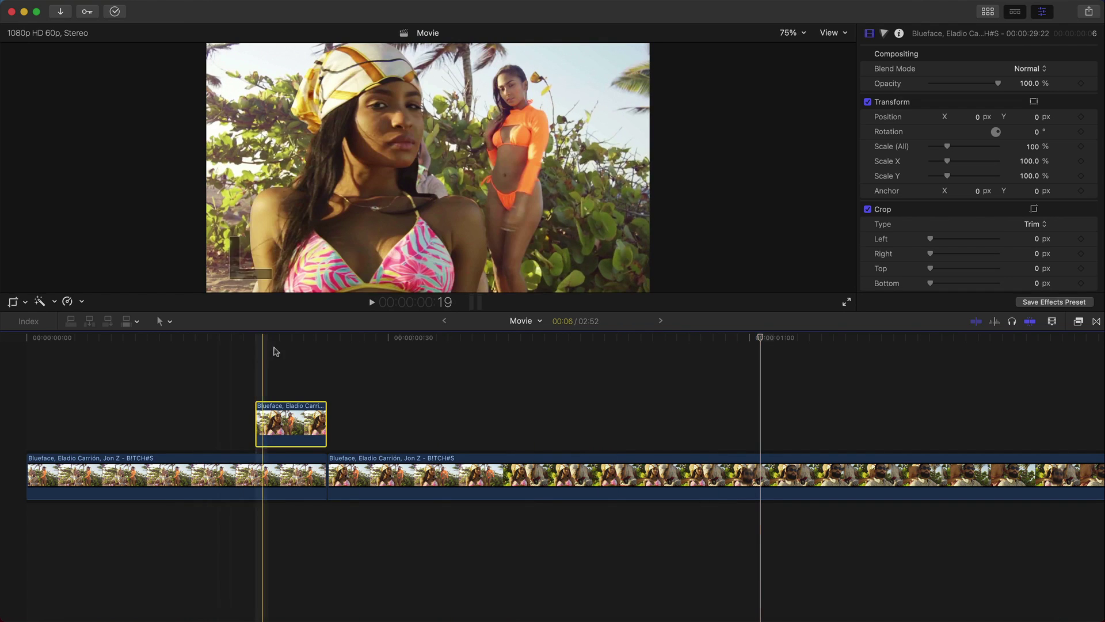
click(254, 338)
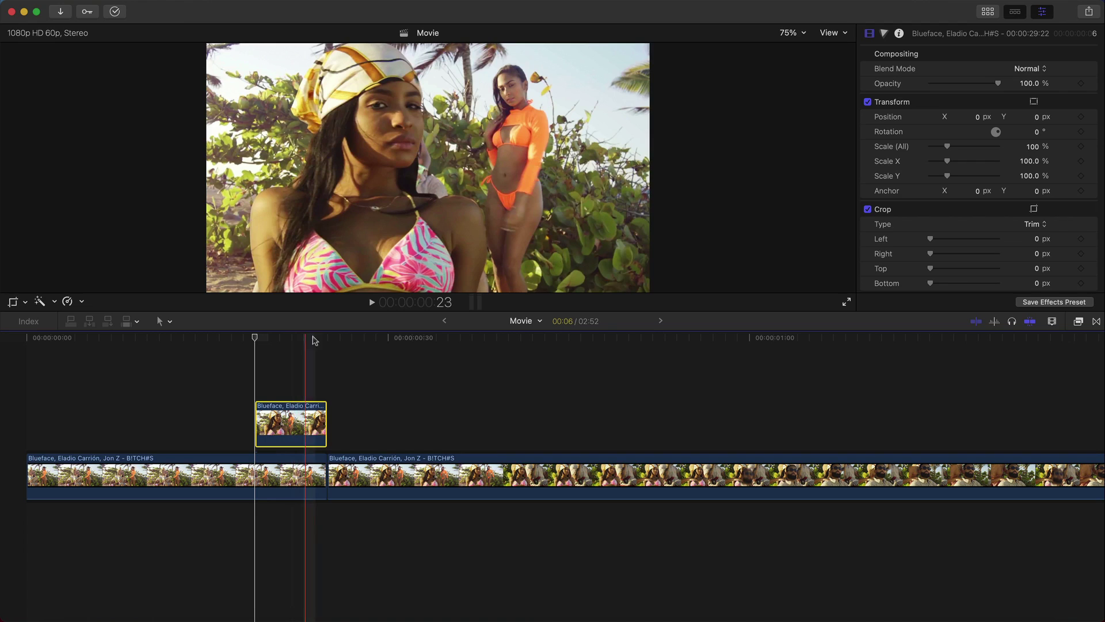
key(Left)
key(Left)
key(Left)
key(Left)
key(Left)
key(Left)
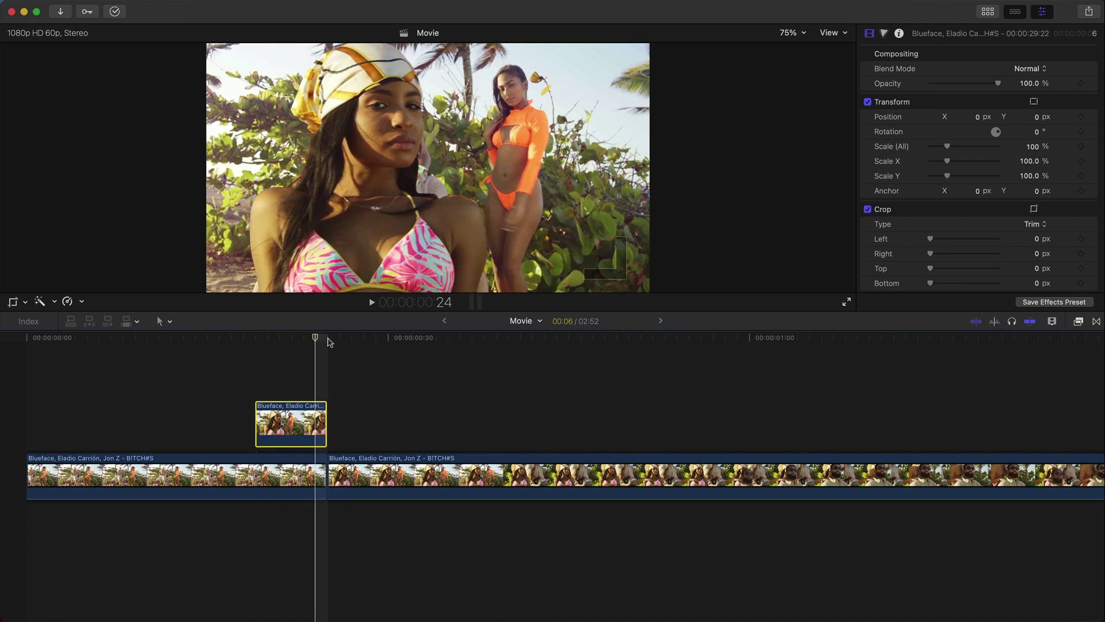
key(Right)
key(Right)
key(Right)
key(Right)
key(Left)
key(Left)
key(Left)
key(Left)
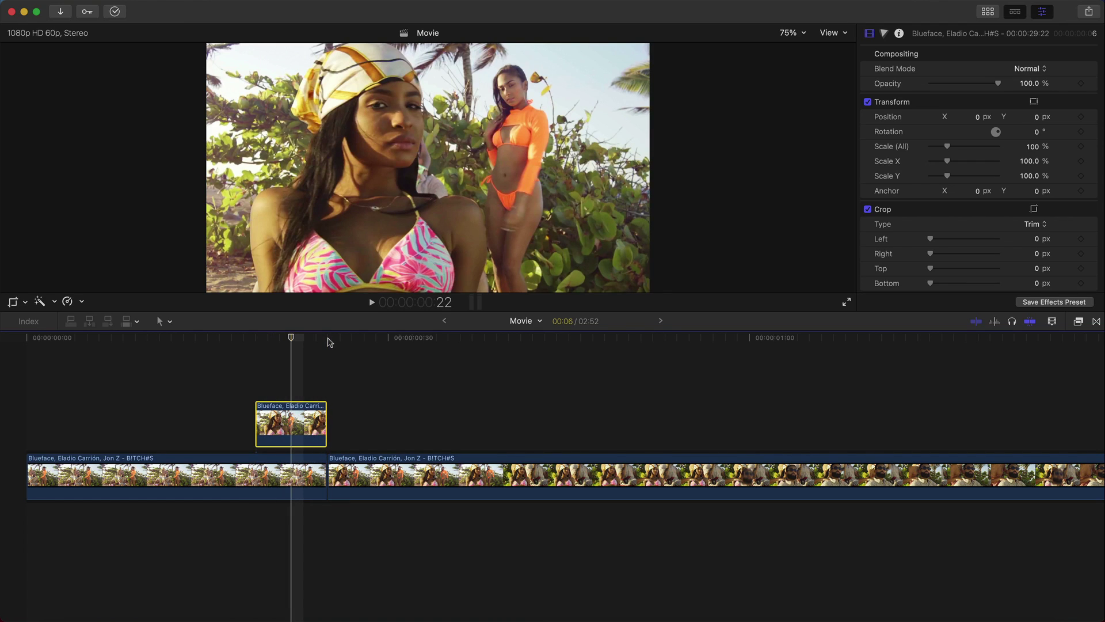
key(Right)
key(Right)
key(Right)
key(Right)
- Extend the freeze frame's start earlier, review, then trim it to start around frame 13
key(j)
key(k)
drag(257, 406, 112, 406)
key(space)
key(space)
key(space)
key(space)
drag(115, 412, 171, 414)
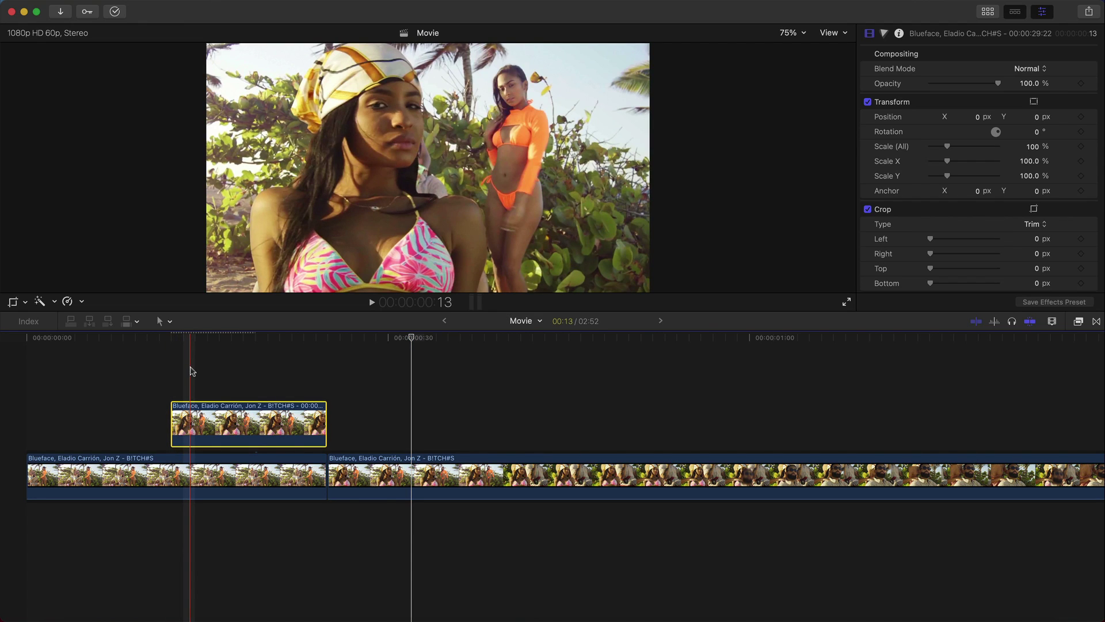
- Duplicate the freeze frame twice into stacked connected layers above it
click(223, 412)
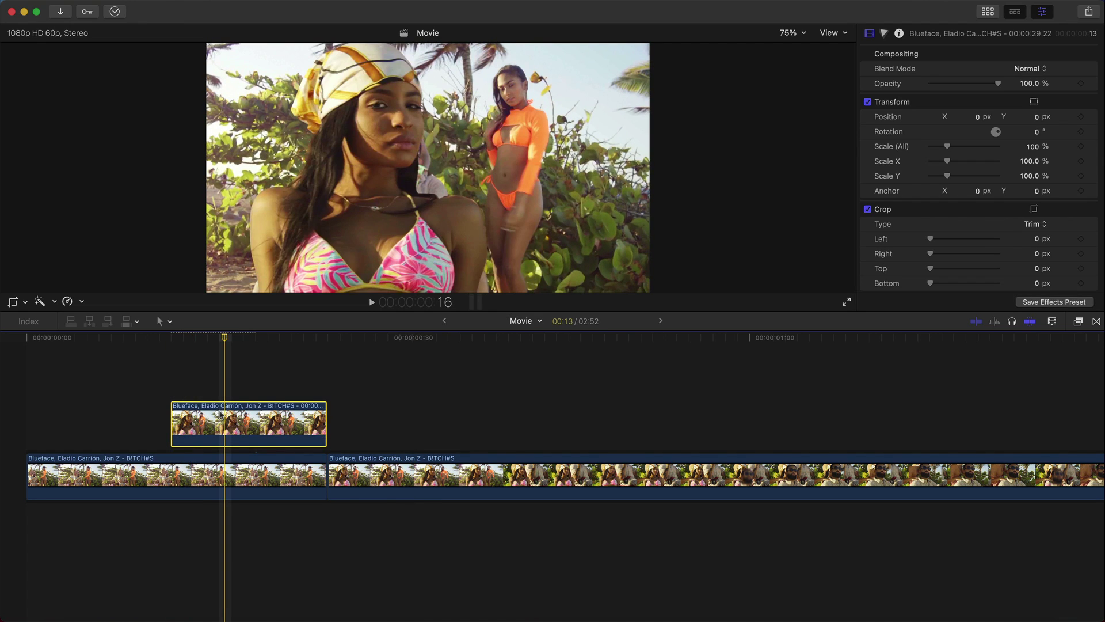
drag(220, 412, 225, 368)
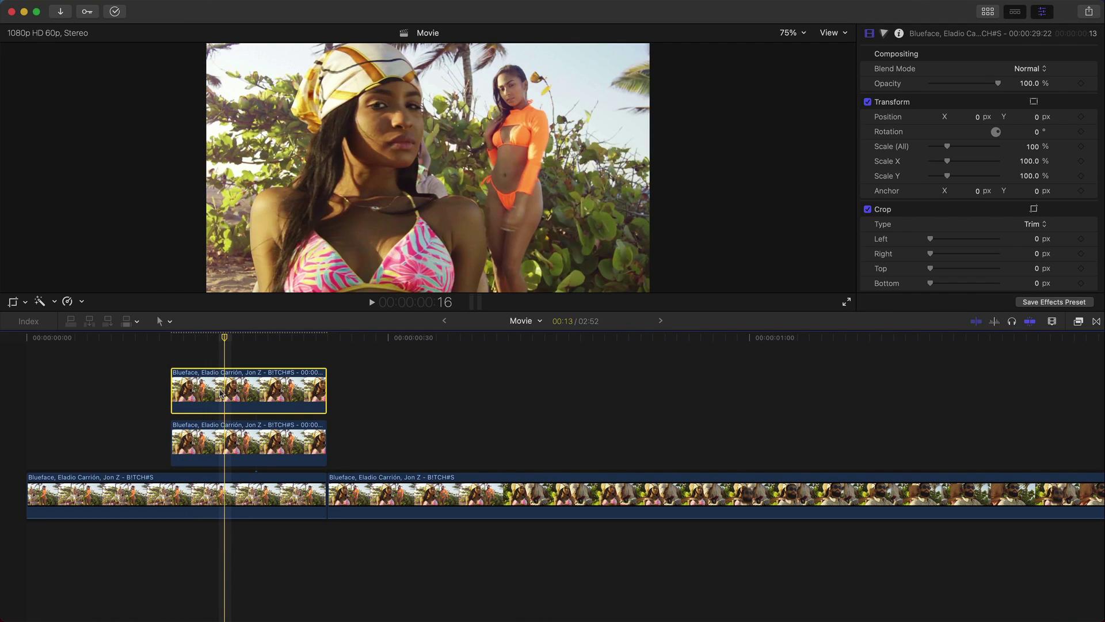
mouse_move(224, 397)
mouse_down()
mouse_move(224, 352)
mouse_move(217, 390)
mouse_up()
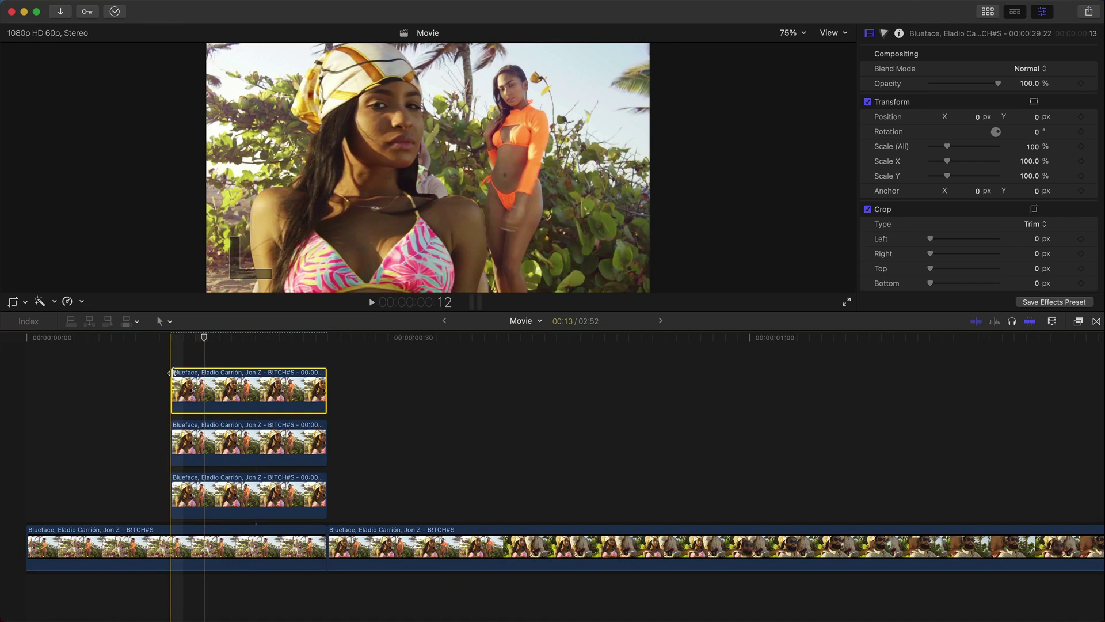
- Trim the three copies' start points so each higher layer begins a little later
drag(175, 494, 148, 494)
drag(172, 442, 160, 442)
drag(174, 381, 199, 380)
drag(164, 433, 173, 433)
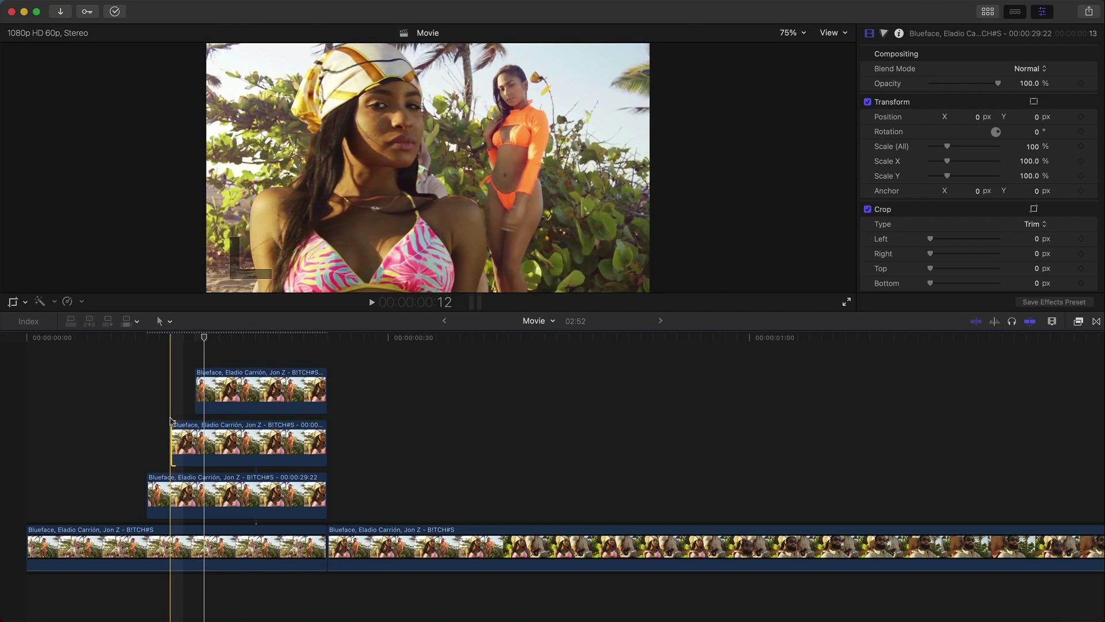
- Select the lowest stacked copy and turn on its on-screen Transform controls
click(156, 488)
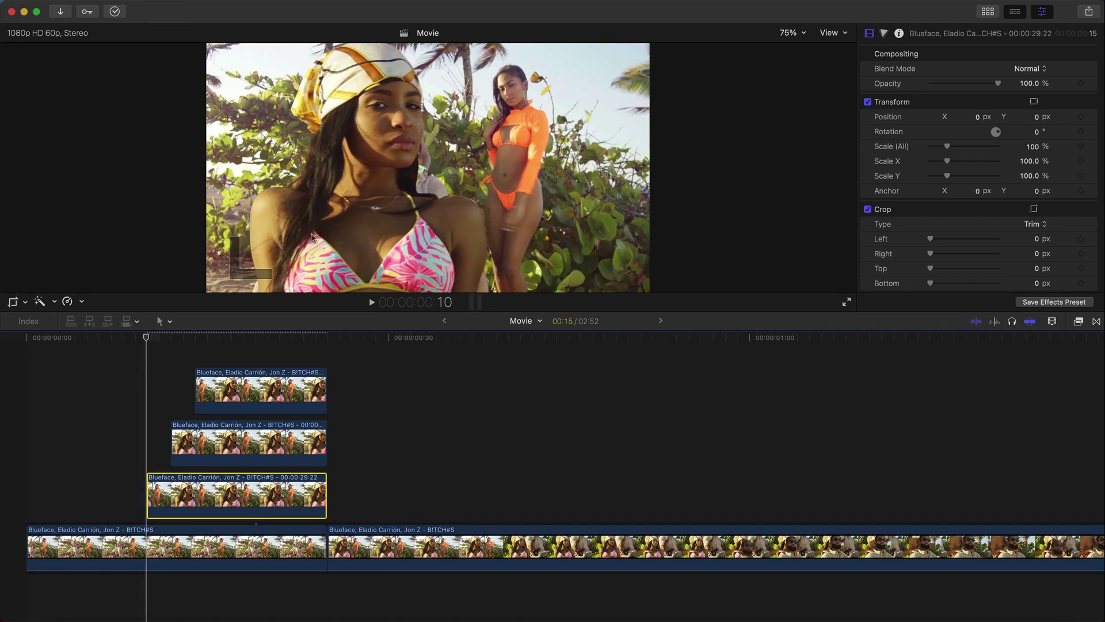
click(26, 303)
click(42, 318)
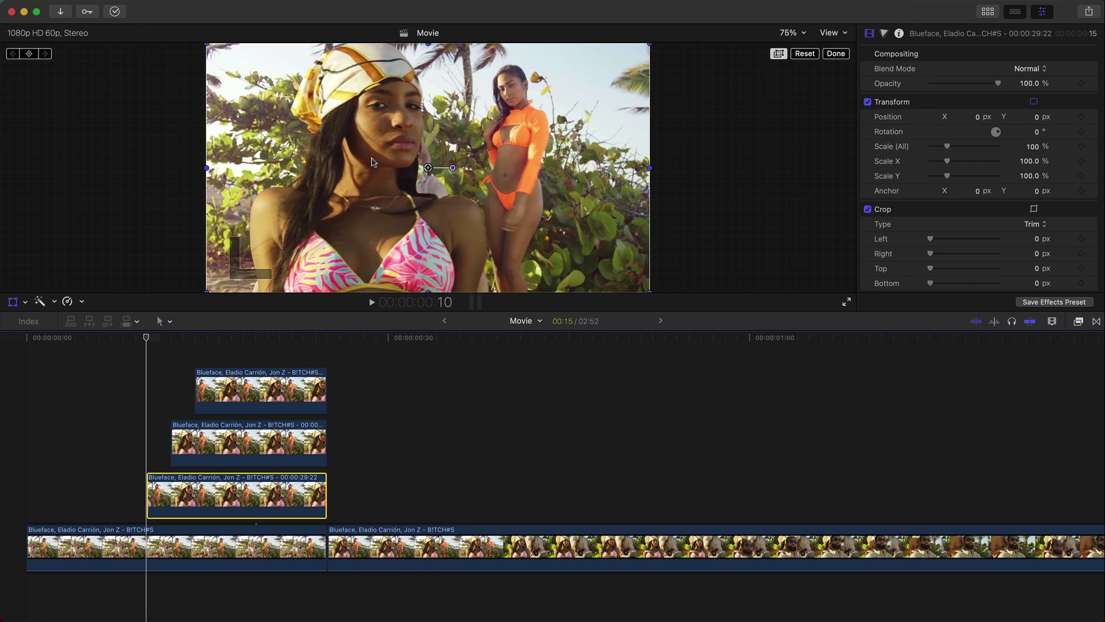
- Apply Masks > Draw Mask from the Effects browser to the lowest stacked copy
click(829, 56)
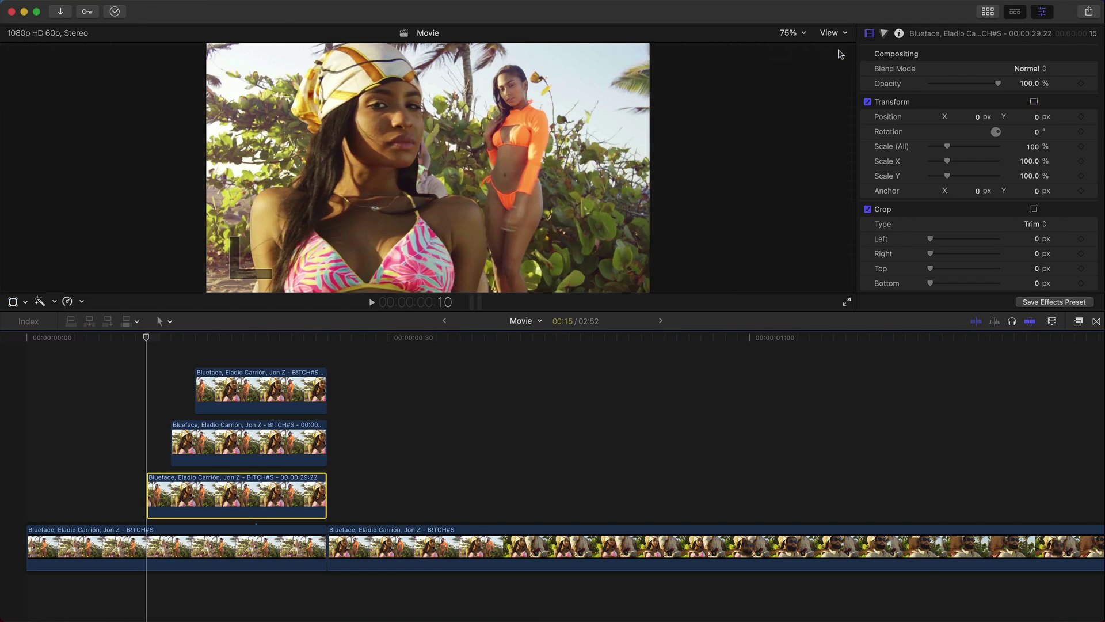
click(1079, 321)
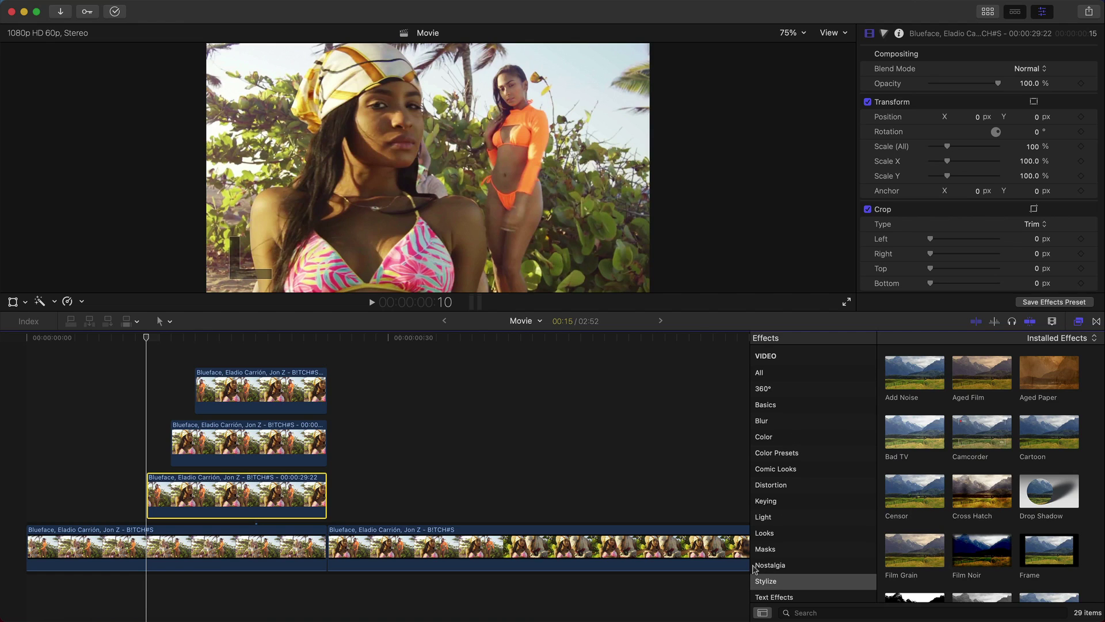
scroll(756, 568, down, 5)
click(782, 460)
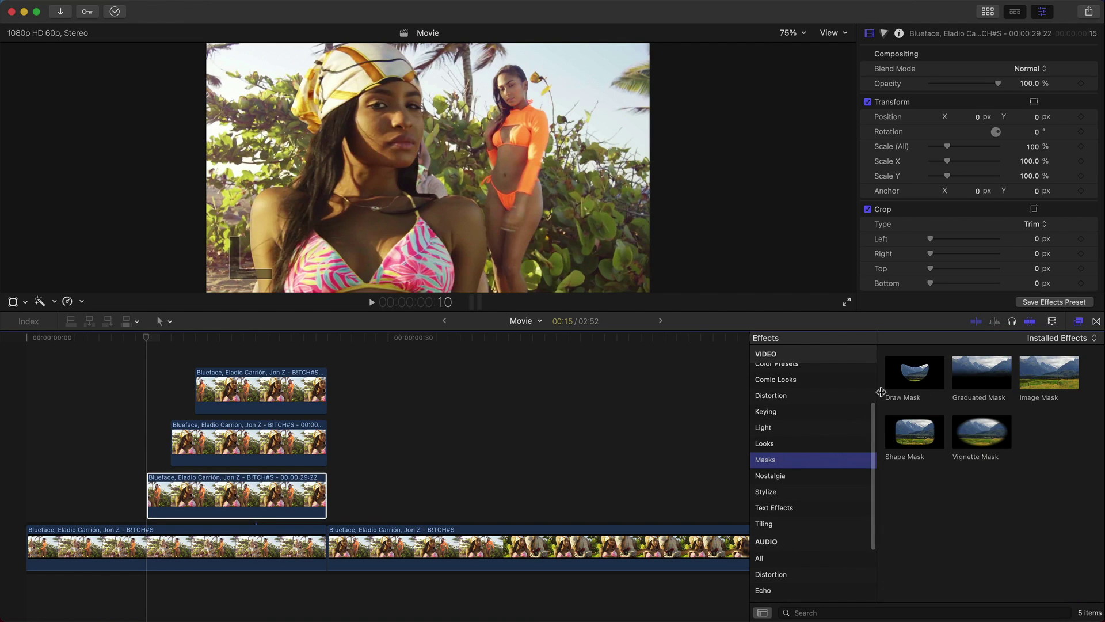
mouse_move(907, 381)
mouse_down()
mouse_move(403, 440)
mouse_move(253, 492)
mouse_up()
click(1081, 322)
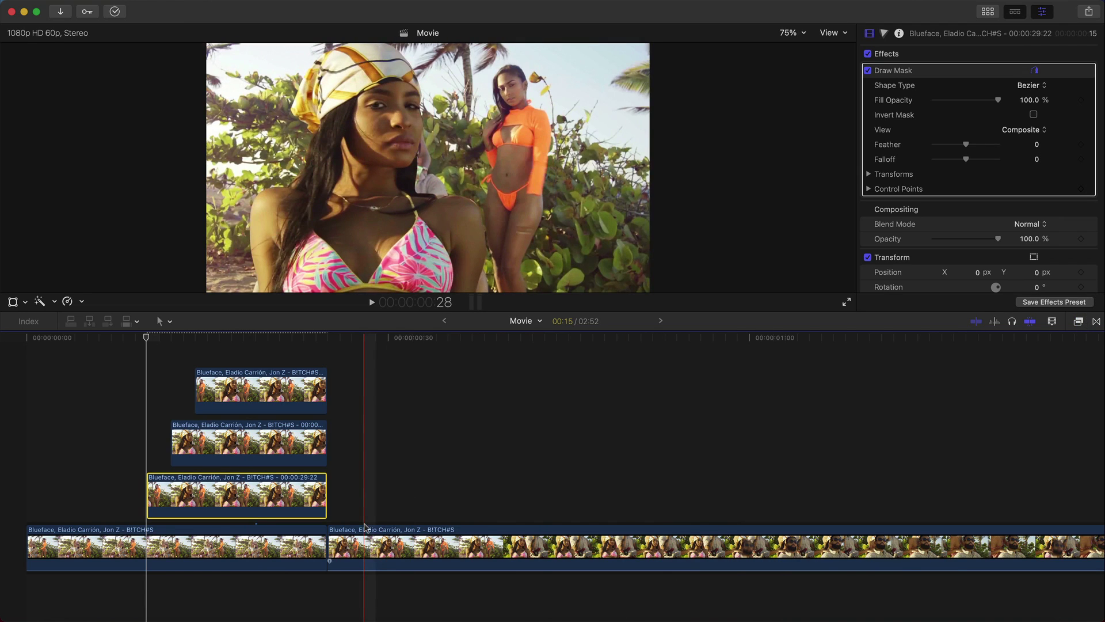
- Place mask points at the frame bottom, her shoulder and headscarf top, then zoom the viewer to 200%
click(940, 81)
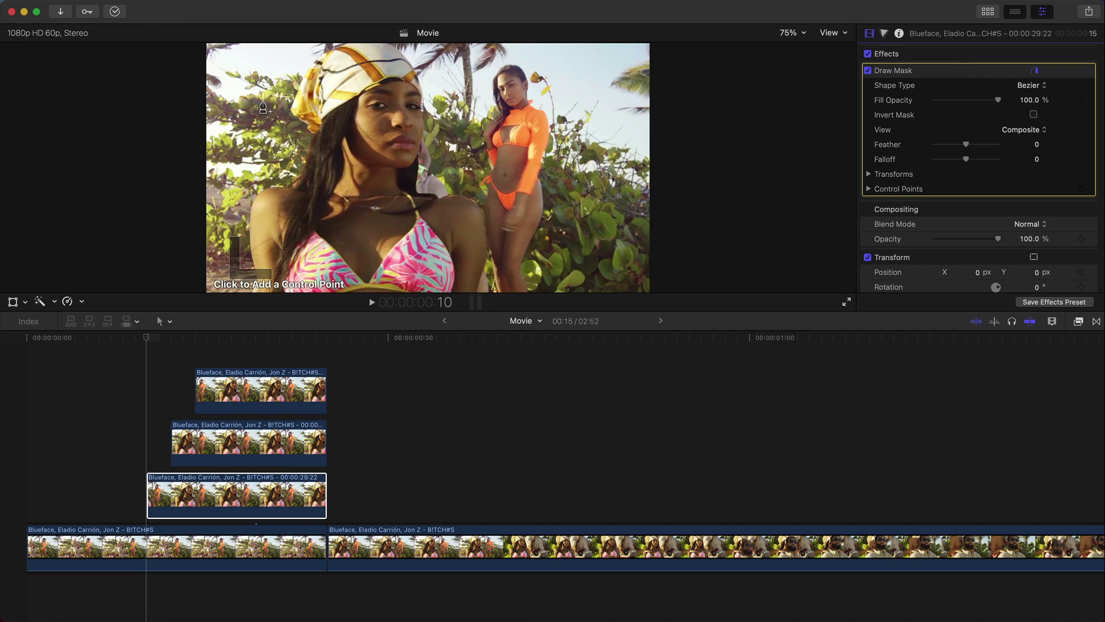
click(478, 291)
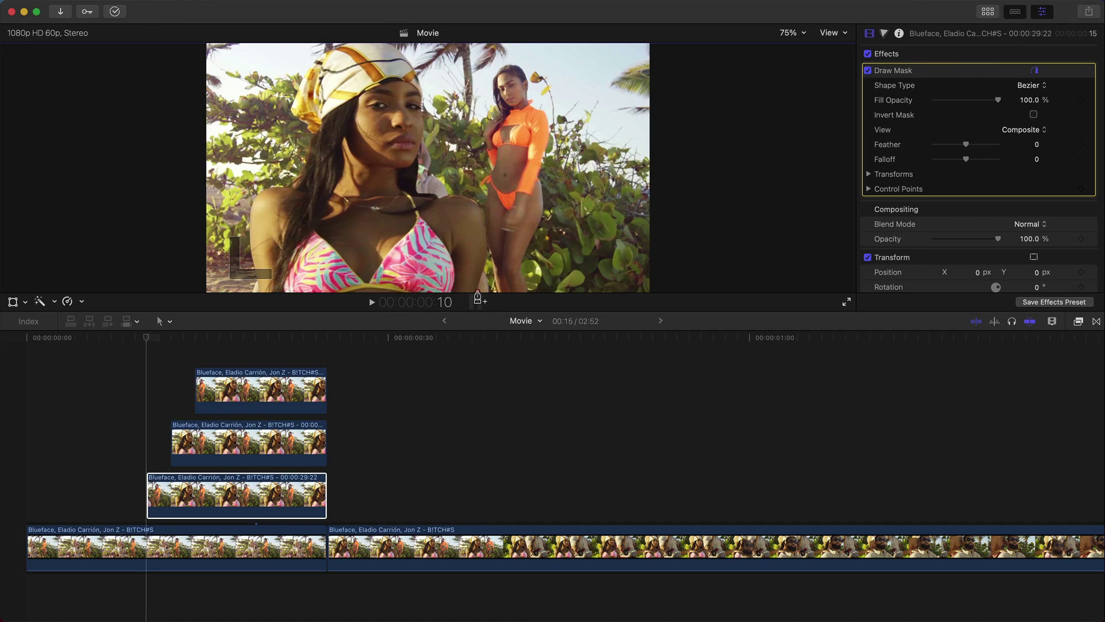
drag(483, 213, 473, 207)
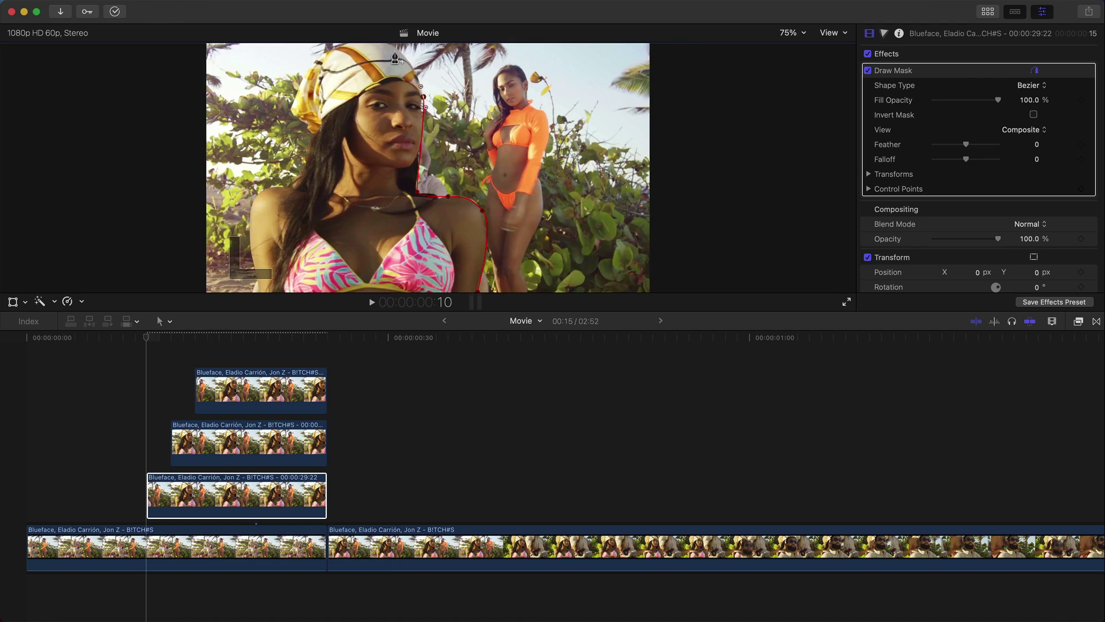
drag(396, 48, 344, 44)
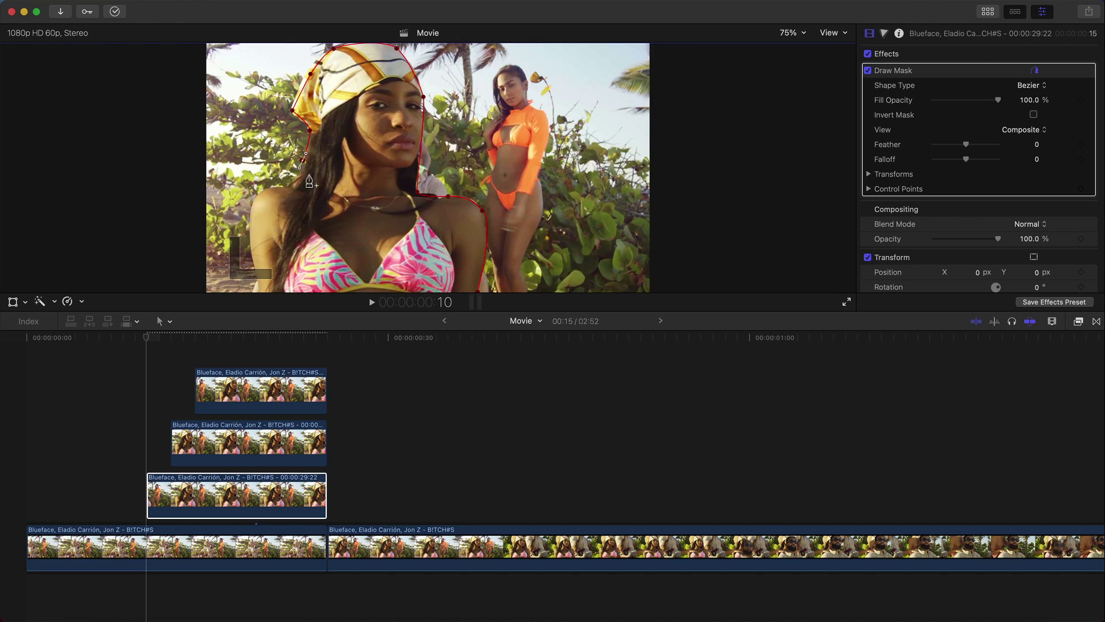
click(791, 33)
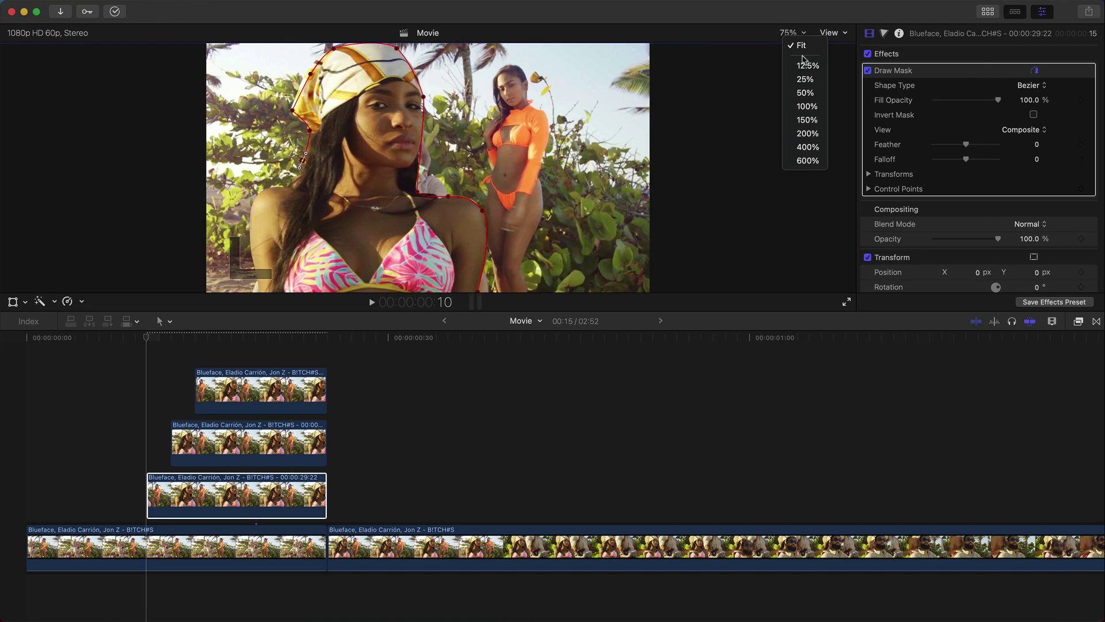
click(808, 134)
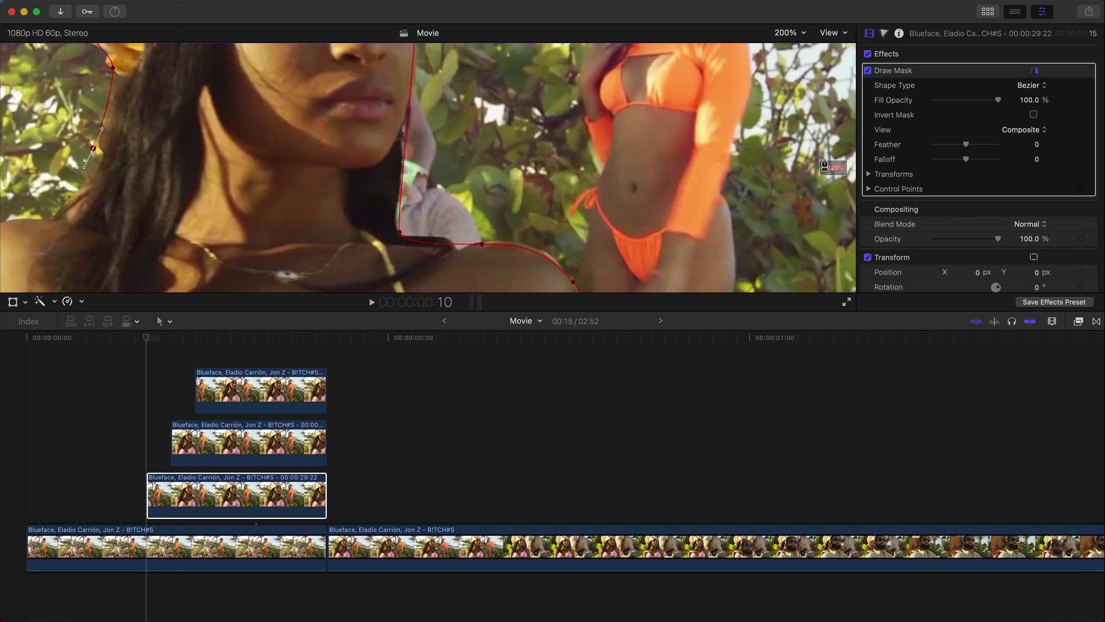
scroll(829, 168, up, 5)
scroll(829, 168, down, 5)
scroll(829, 167, down, 2)
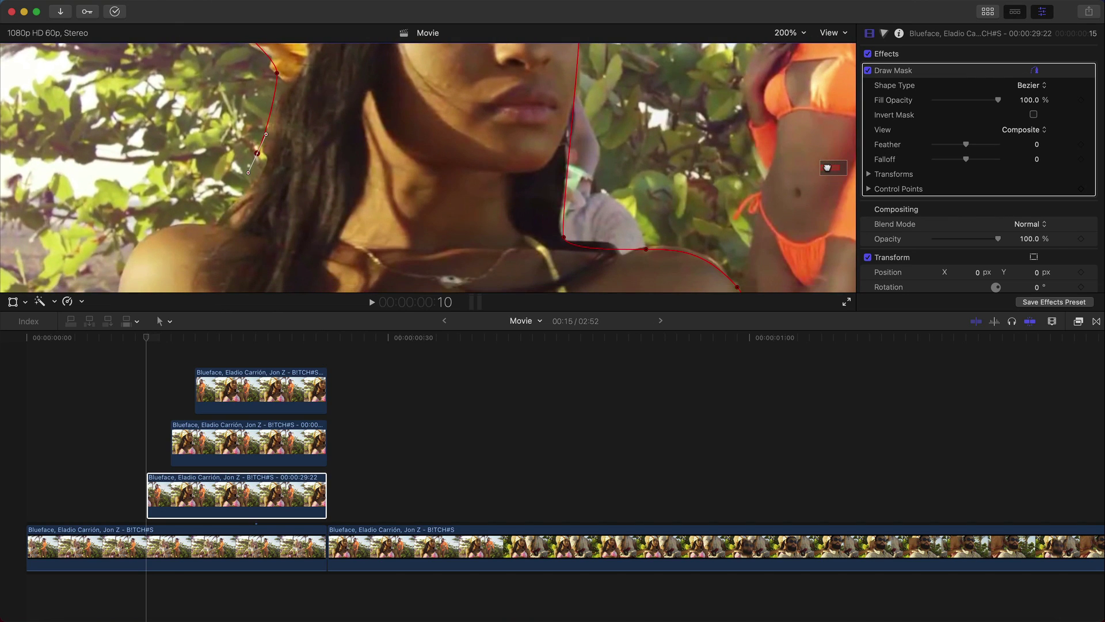
- Trace the mask along her hair, side and arm, close it at the bottom, and fit the viewer
drag(233, 208, 225, 216)
drag(140, 243, 108, 293)
key(super+z)
drag(832, 167, 831, 171)
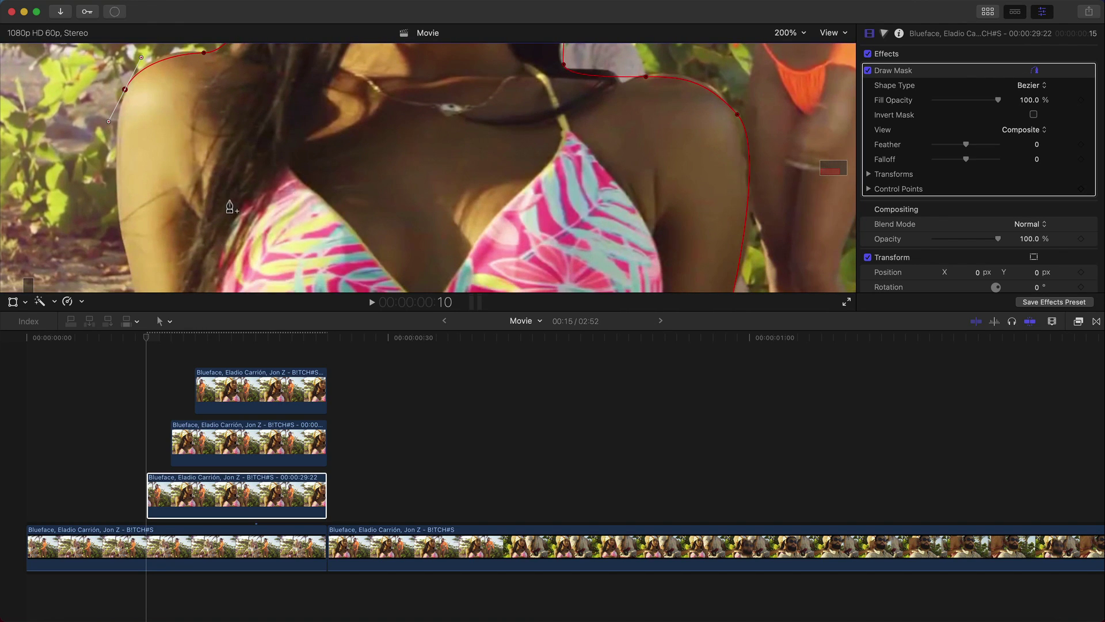
drag(122, 234, 137, 268)
scroll(550, 170, down, 2)
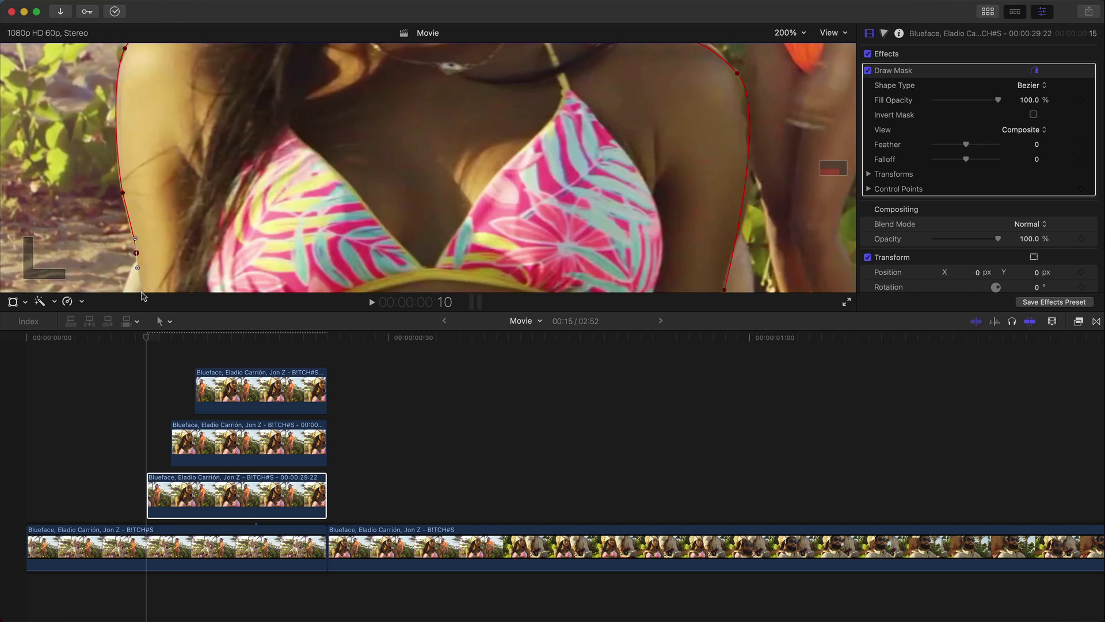
click(141, 290)
click(790, 35)
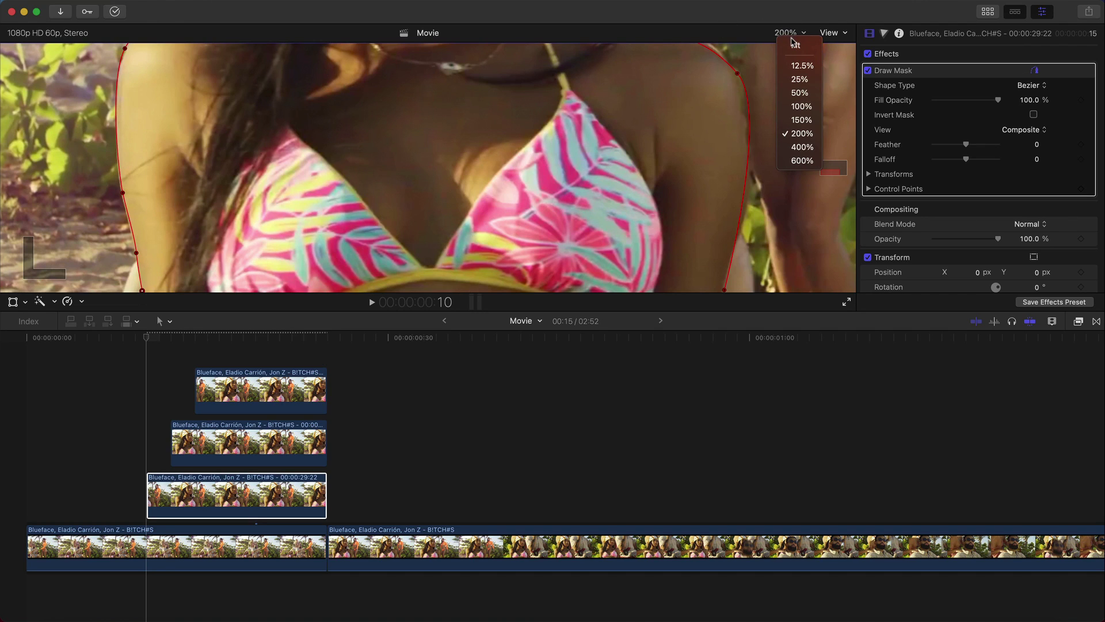
click(795, 42)
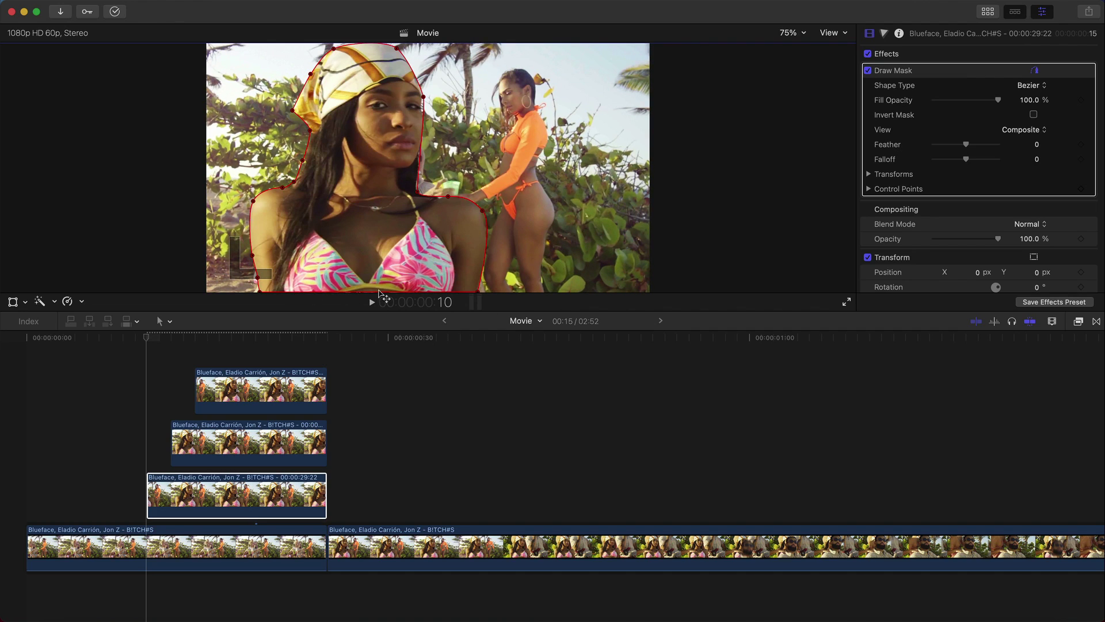
- Drag the mask's bottom edge below the picture and delete the two upper stacked copies
drag(375, 290, 377, 294)
drag(349, 439, 273, 392)
key(Delete)
- Hide the mask outline to check the cutout and set Draw Mask Feather to -9.0
click(194, 483)
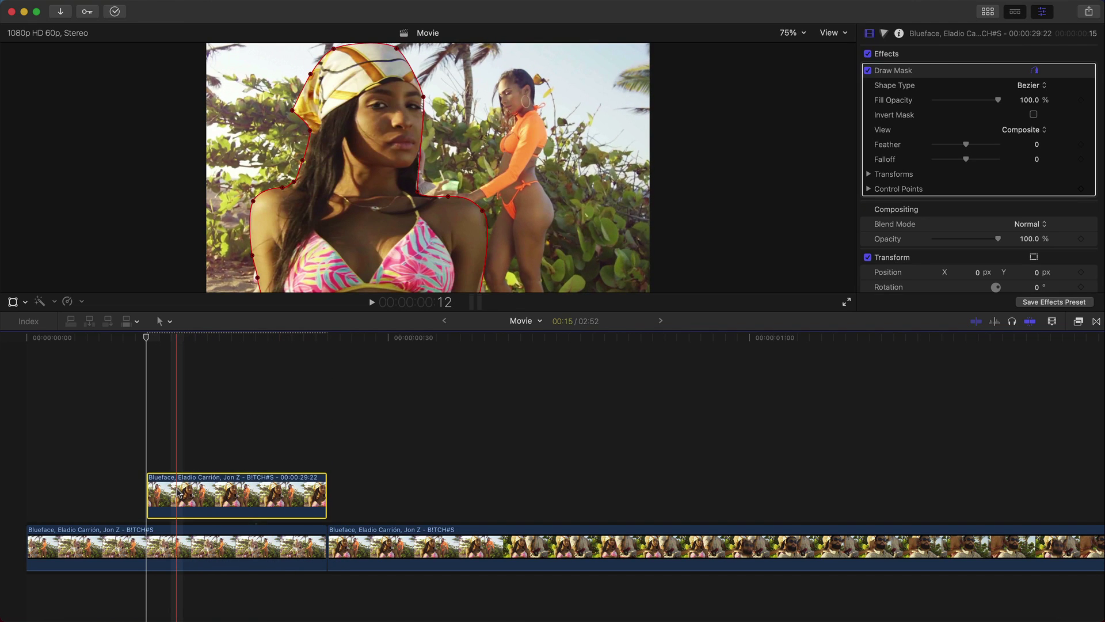
click(168, 562)
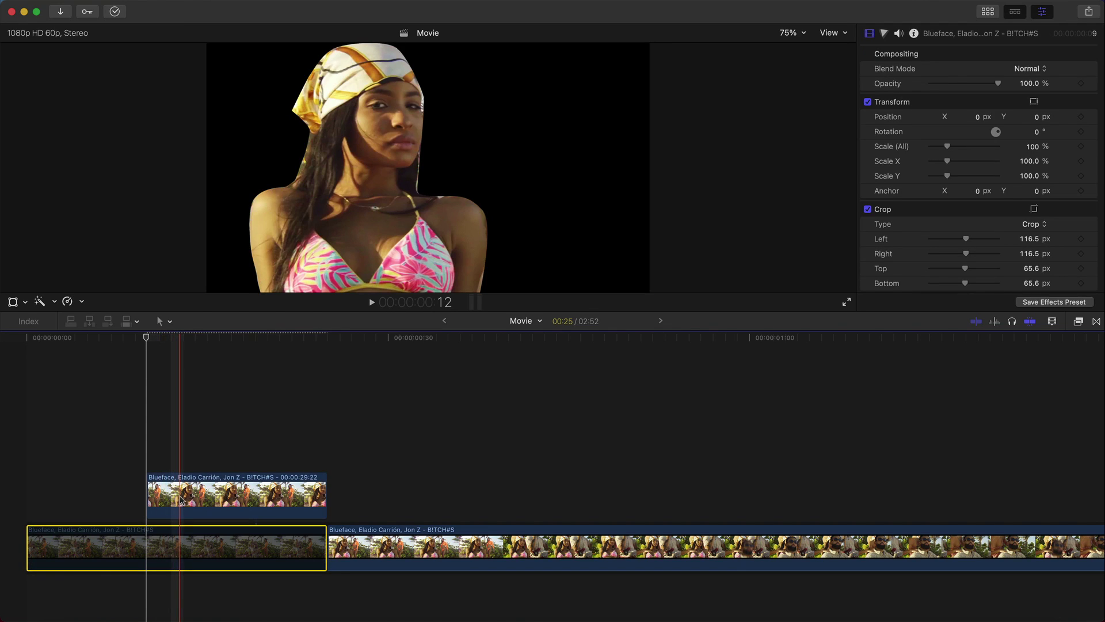
click(173, 498)
click(927, 209)
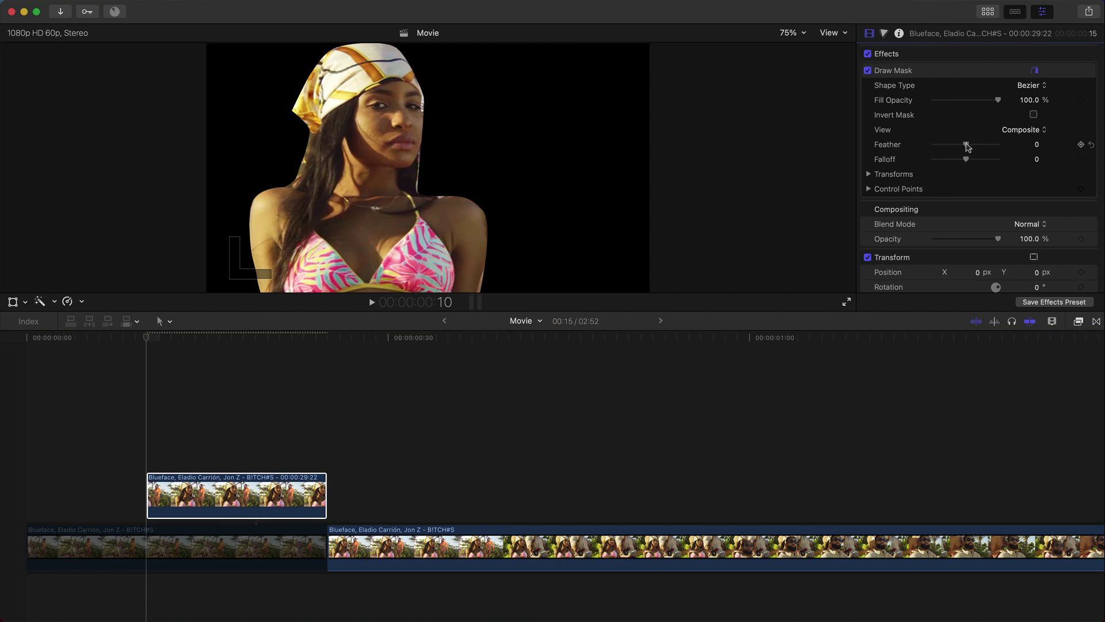
drag(968, 147, 965, 149)
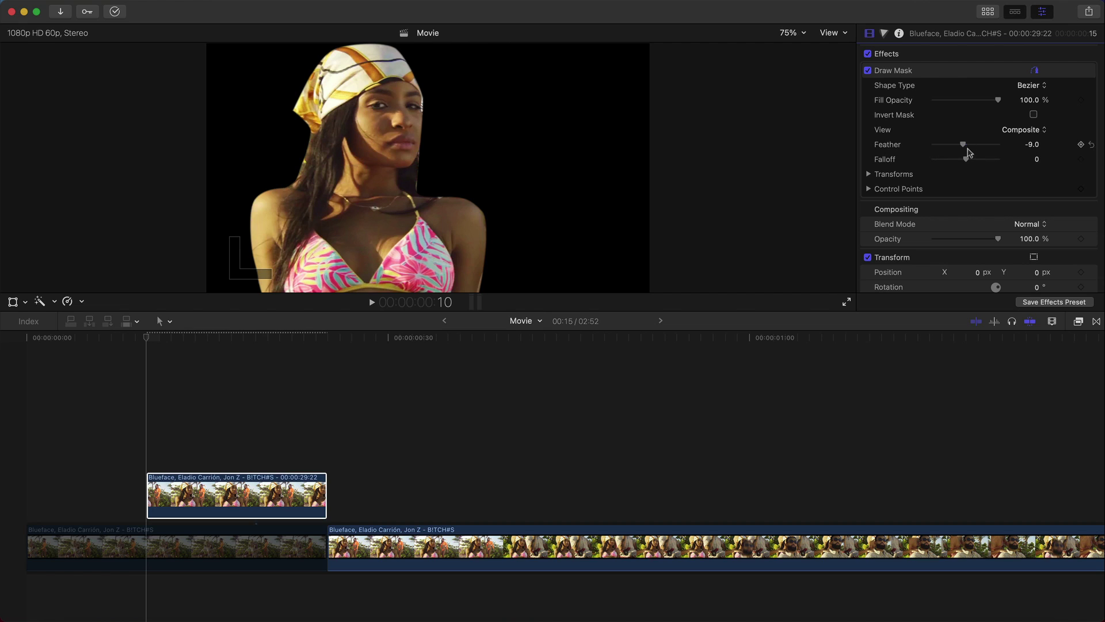
- Duplicate the masked copy onto a layer above it
click(162, 545)
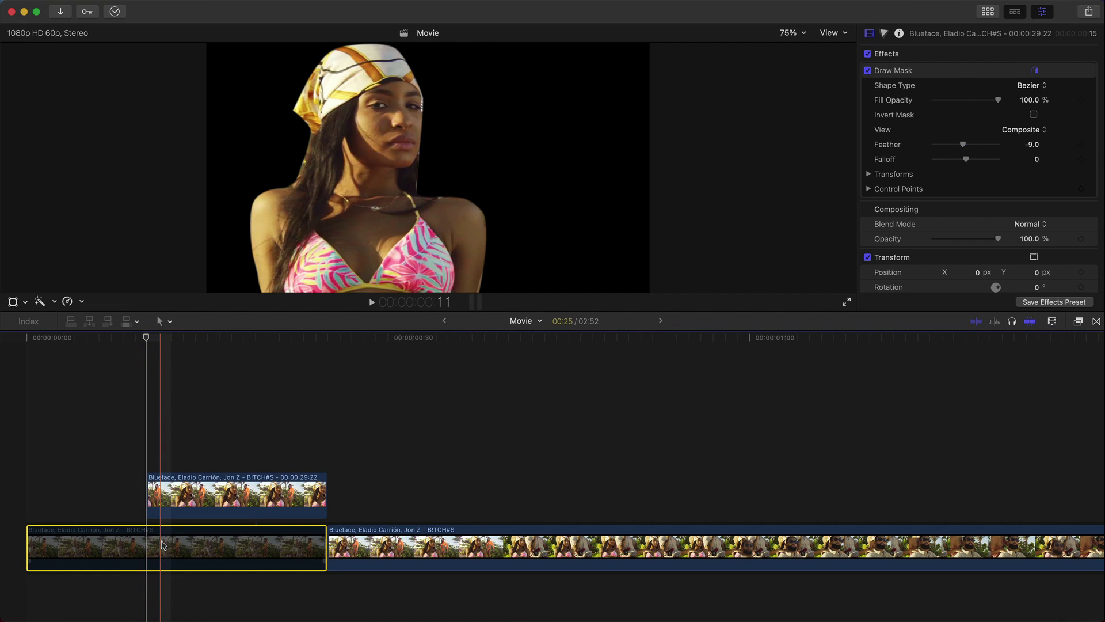
click(164, 496)
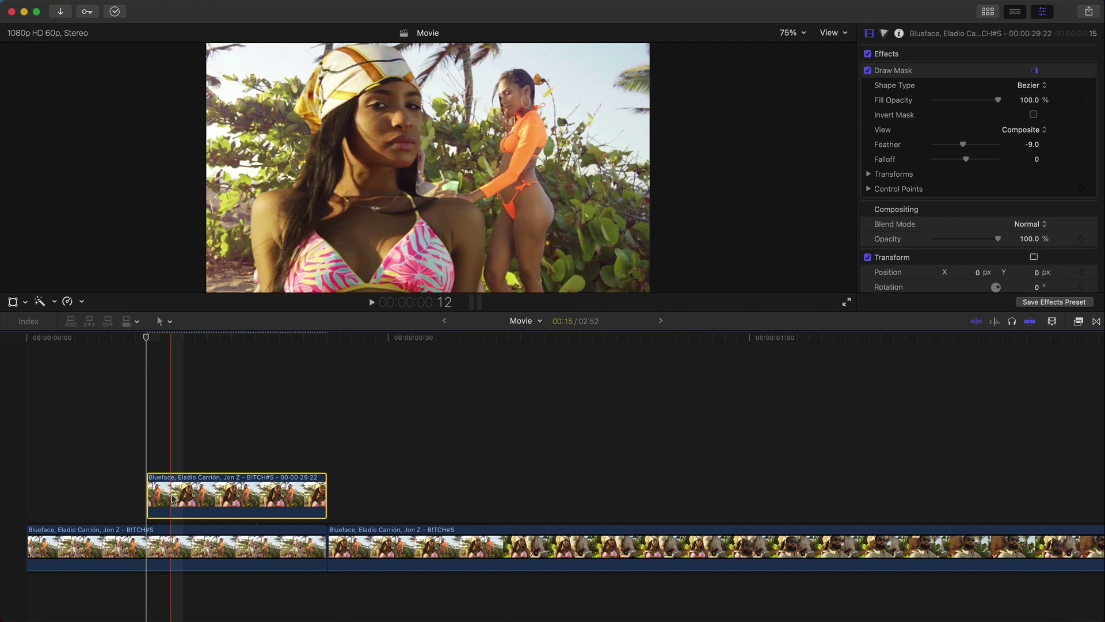
drag(168, 478, 206, 375)
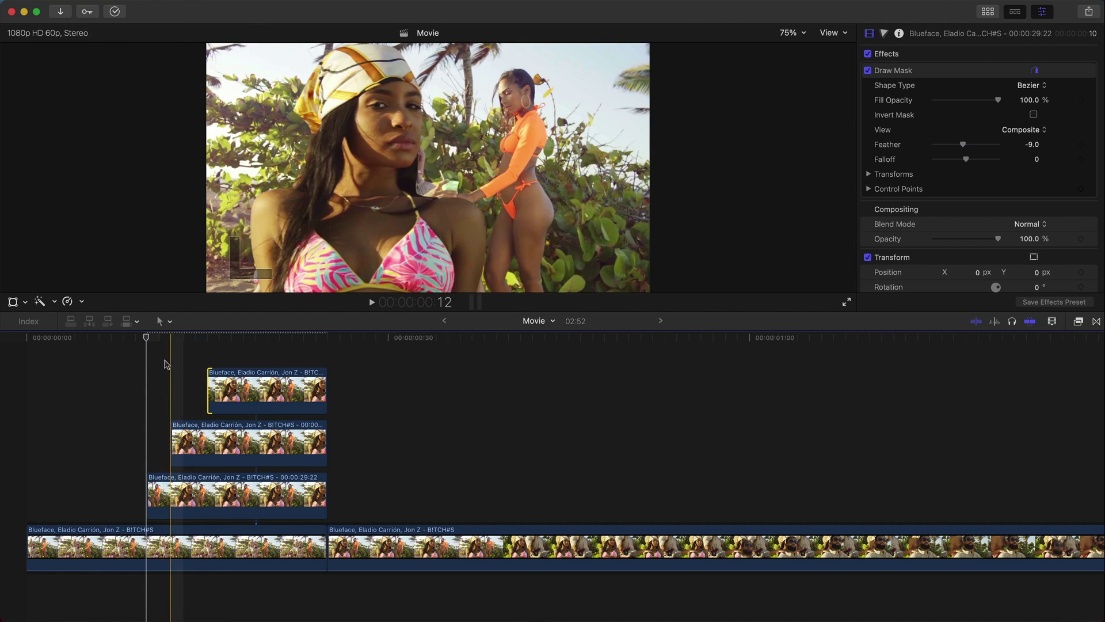
click(167, 515)
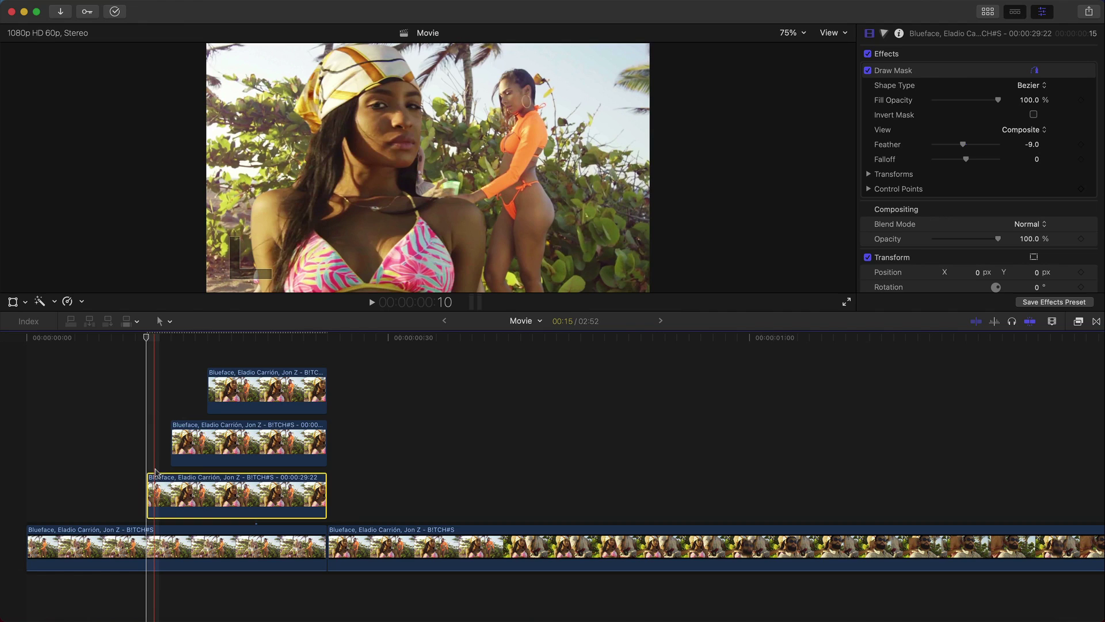
- Add a starting Position keyframe on the lowest masked copy with X at 1797 px
click(12, 302)
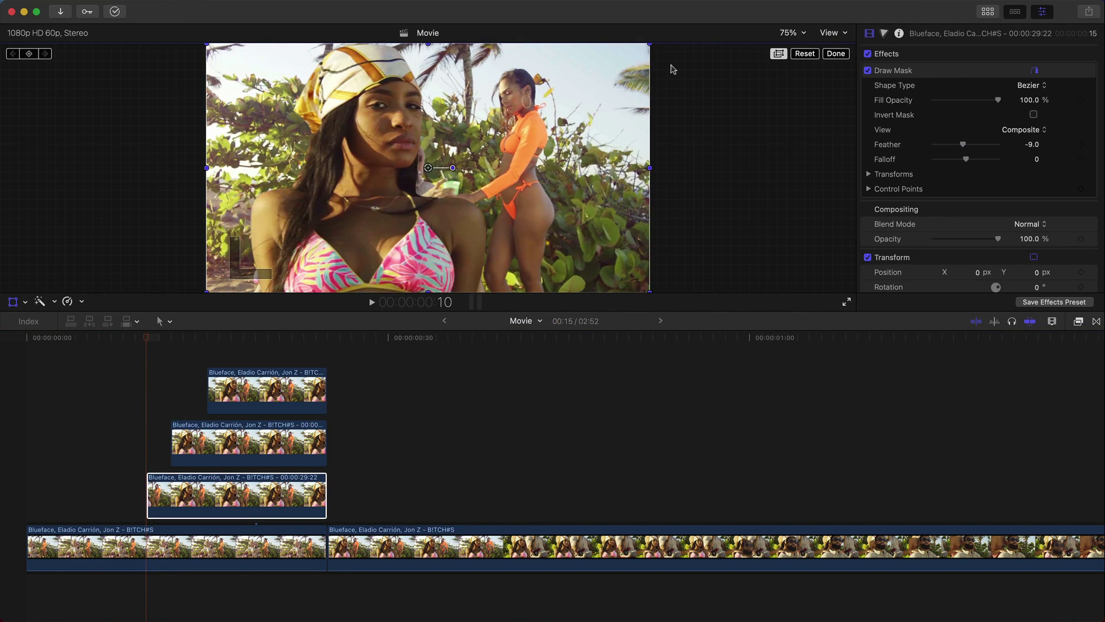
click(29, 53)
scroll(1019, 224, down, 5)
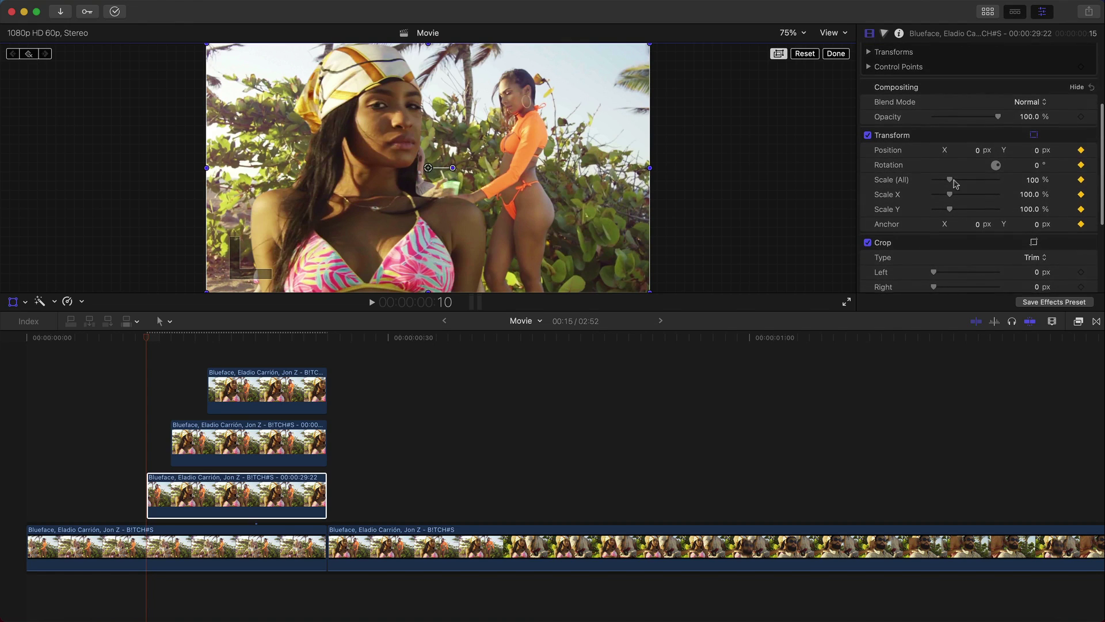
drag(978, 150, 978, 34)
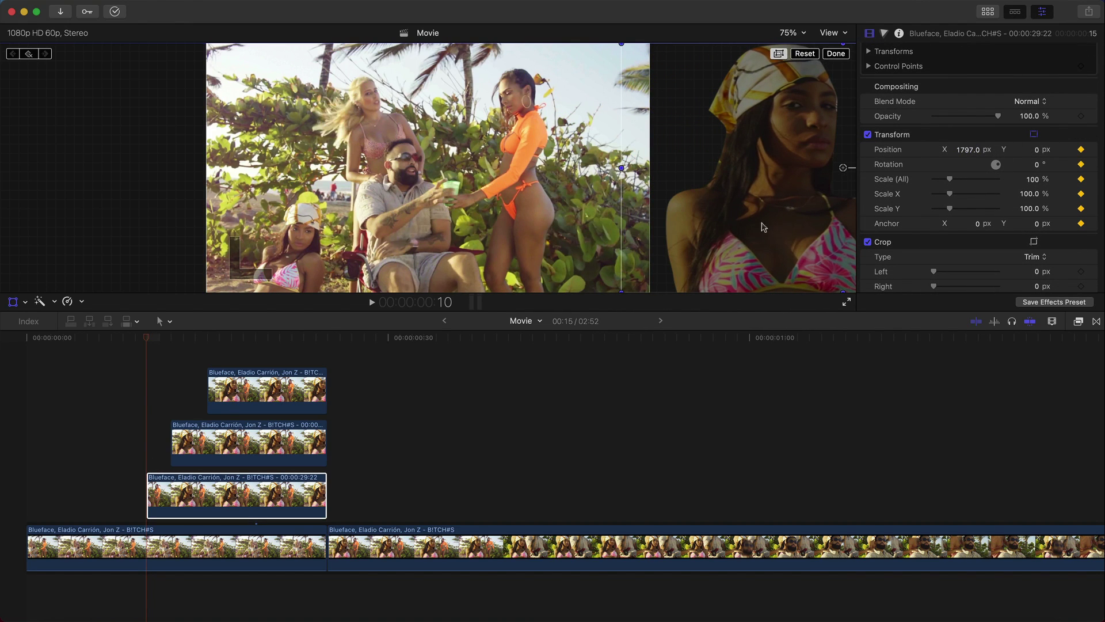
- Further along the clip, set Position X to 0 to add the centred end keyframe
drag(199, 339, 326, 344)
key(Right)
key(Left)
key(Left)
click(979, 151)
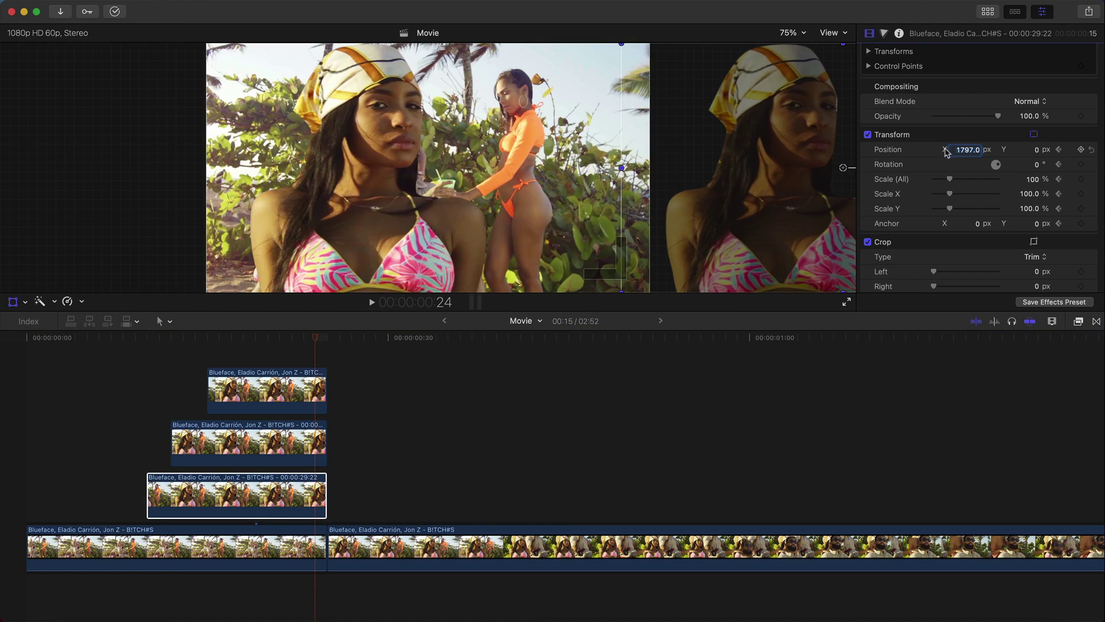
text(0)
key(Return)
click(479, 126)
click(836, 53)
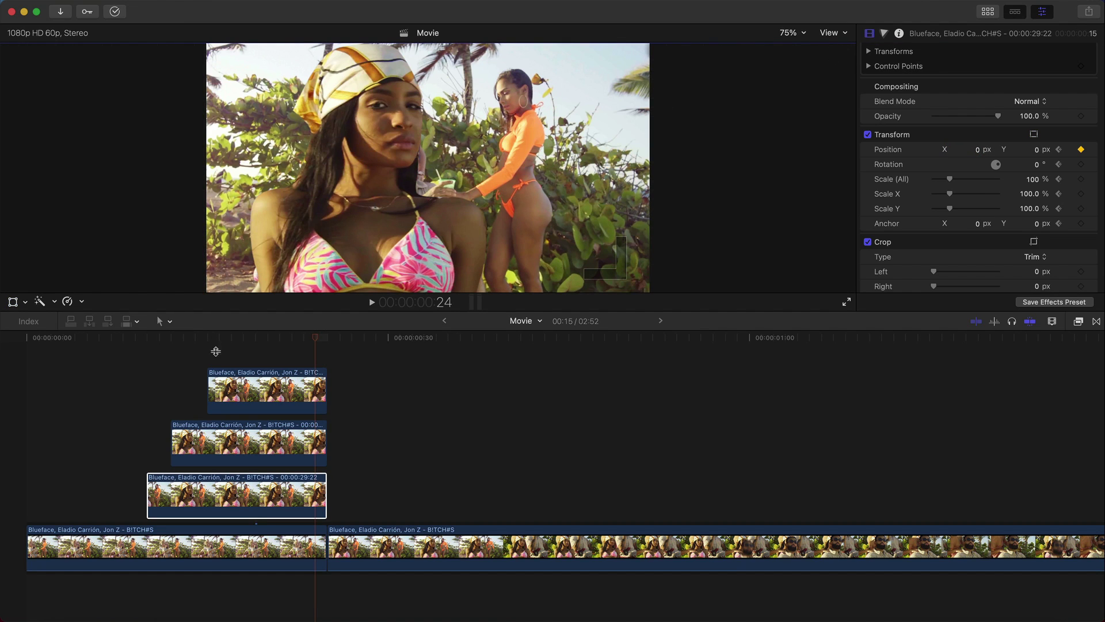
drag(168, 368, 255, 447)
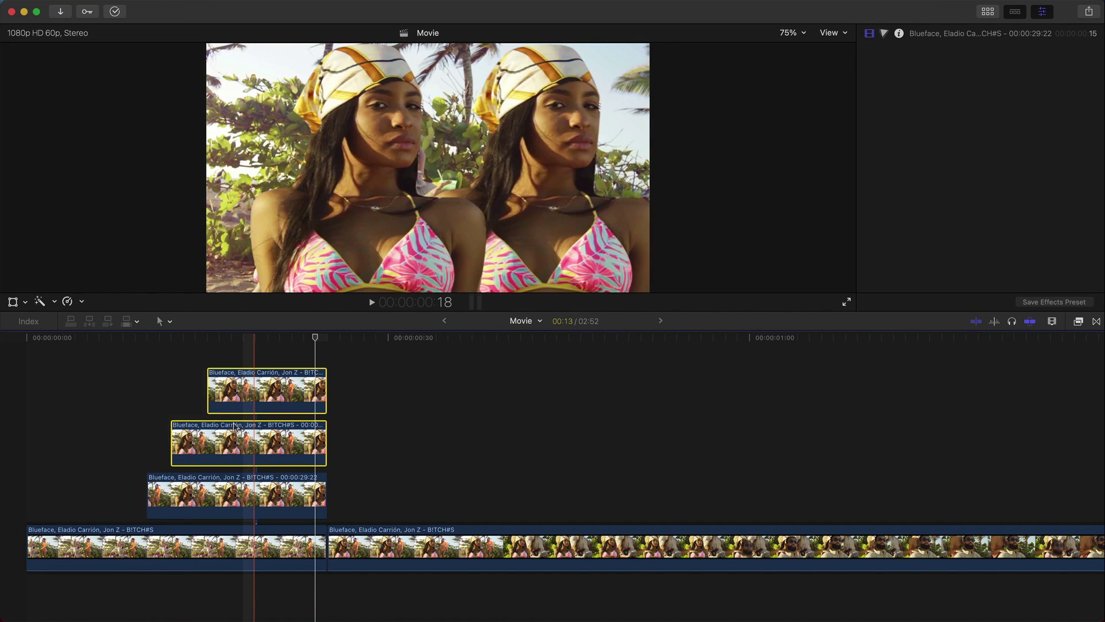
- Preview the section with the top two duplicate layers temporarily hidden
key(v)
key(space)
key(space)
key(space)
key(space)
key(space)
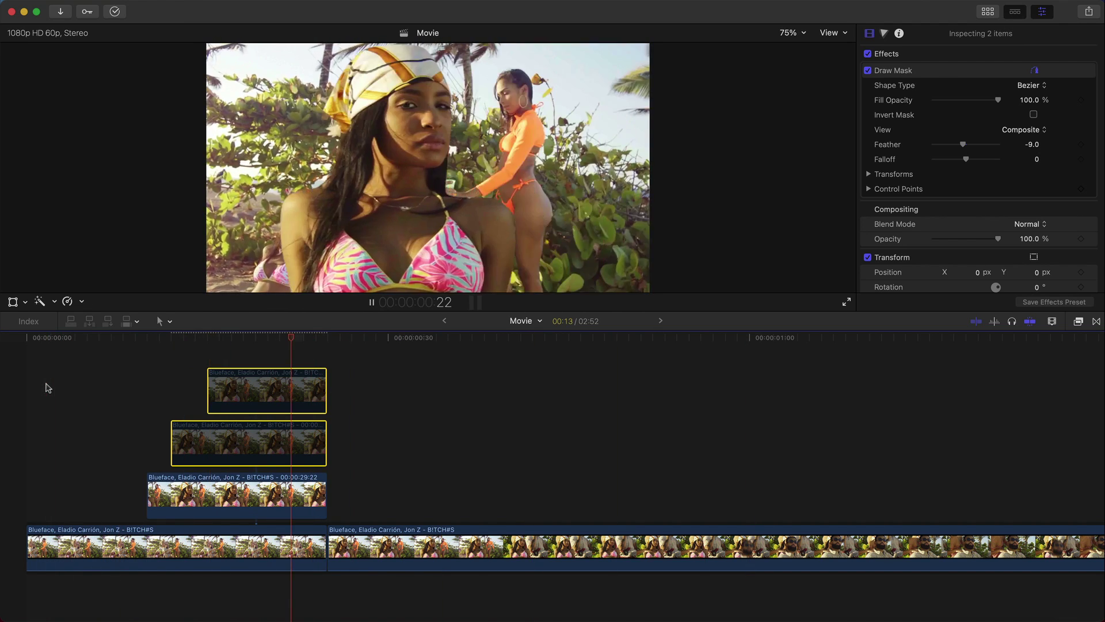
key(space)
key(v)
- Add a starting Position keyframe on the middle copy with X at about 1757 px
click(174, 429)
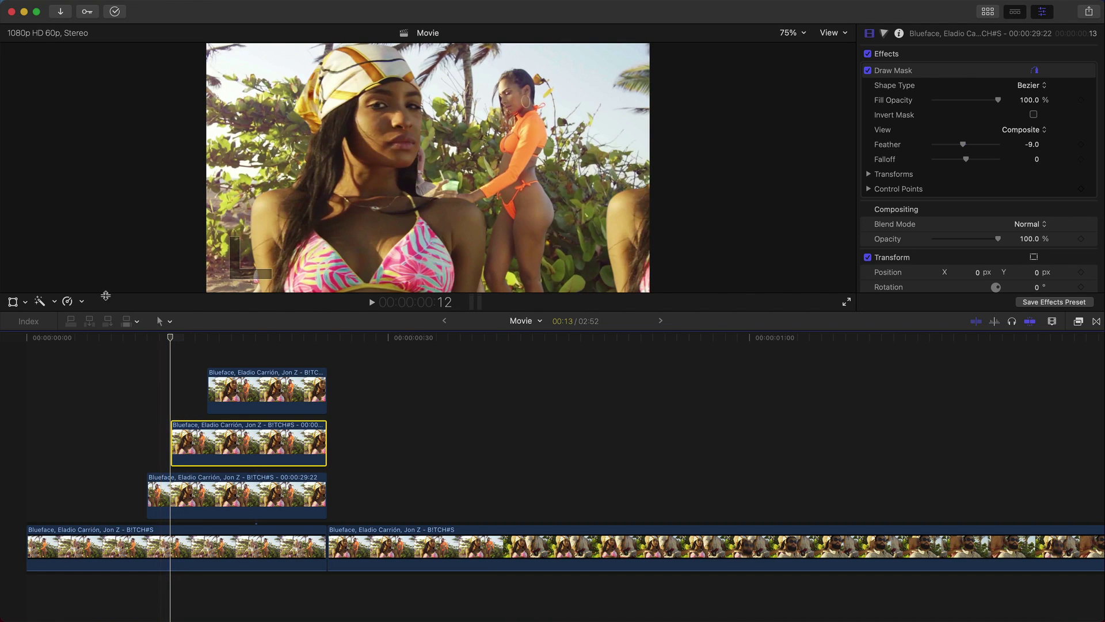
click(13, 301)
click(29, 55)
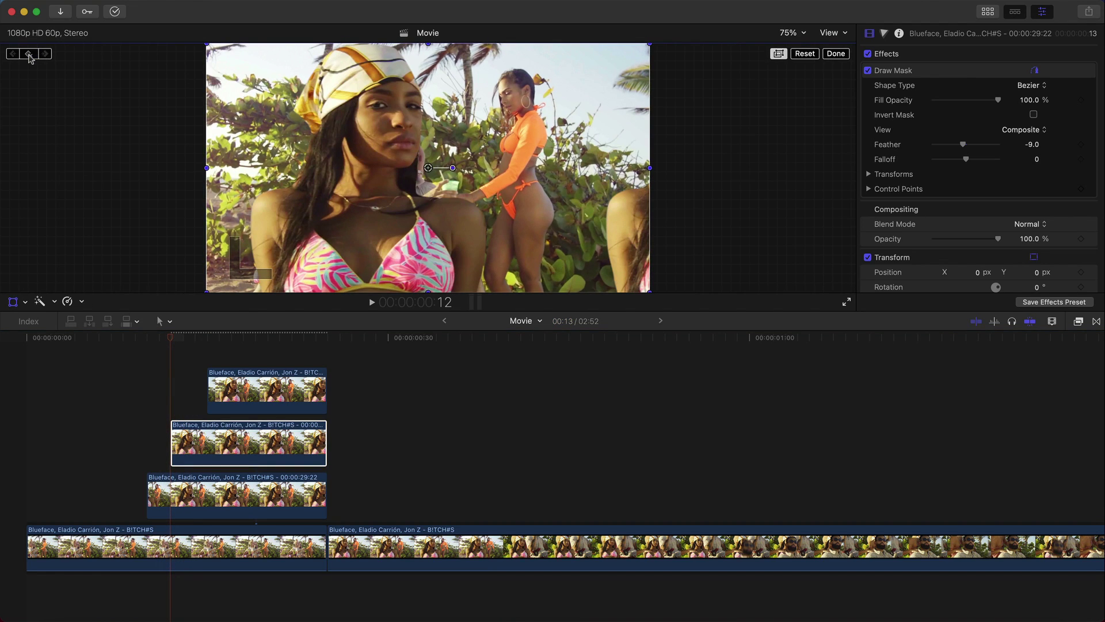
scroll(977, 239, down, 3)
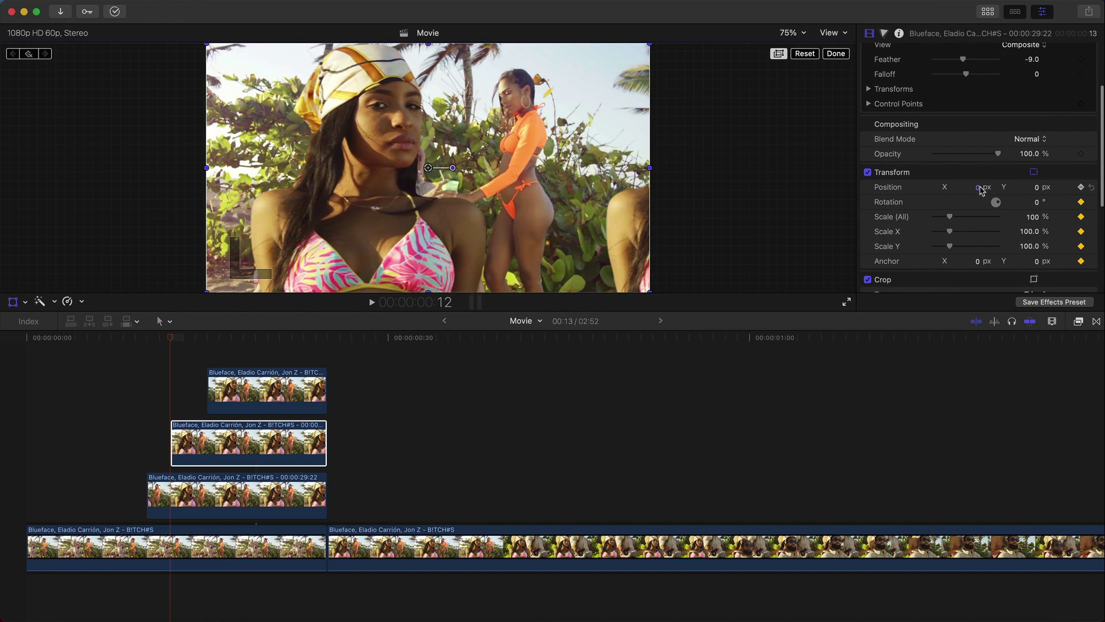
mouse_move(977, 192)
mouse_down()
mouse_move(1065, 192)
mouse_move(977, 194)
mouse_up()
- At frame 24 set the middle copy's Position X to 0, then select the top copy
click(327, 336)
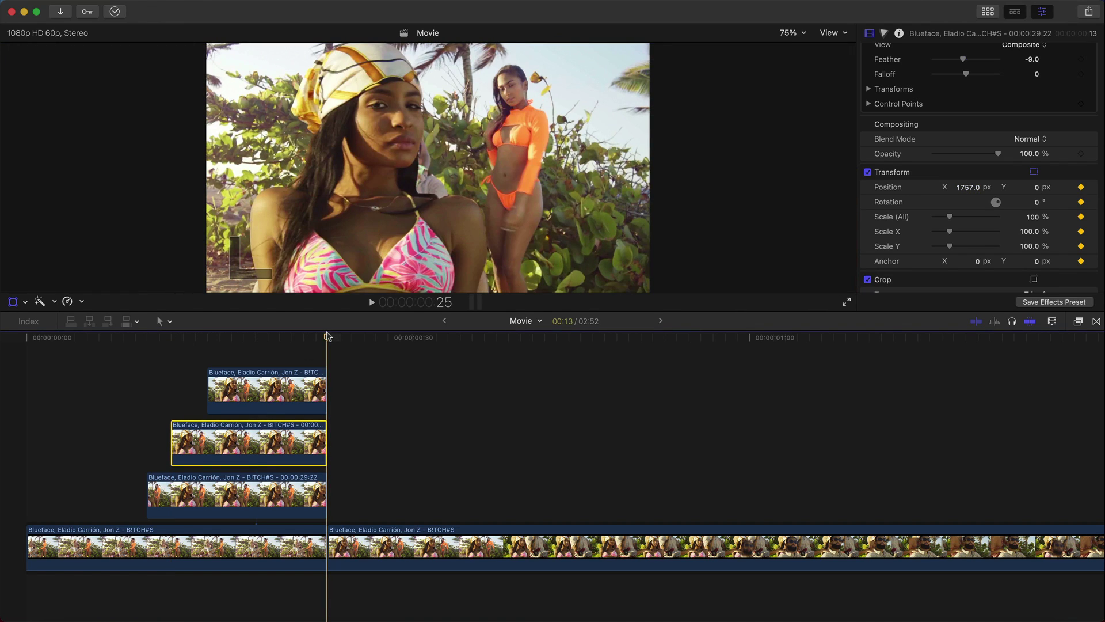
click(968, 188)
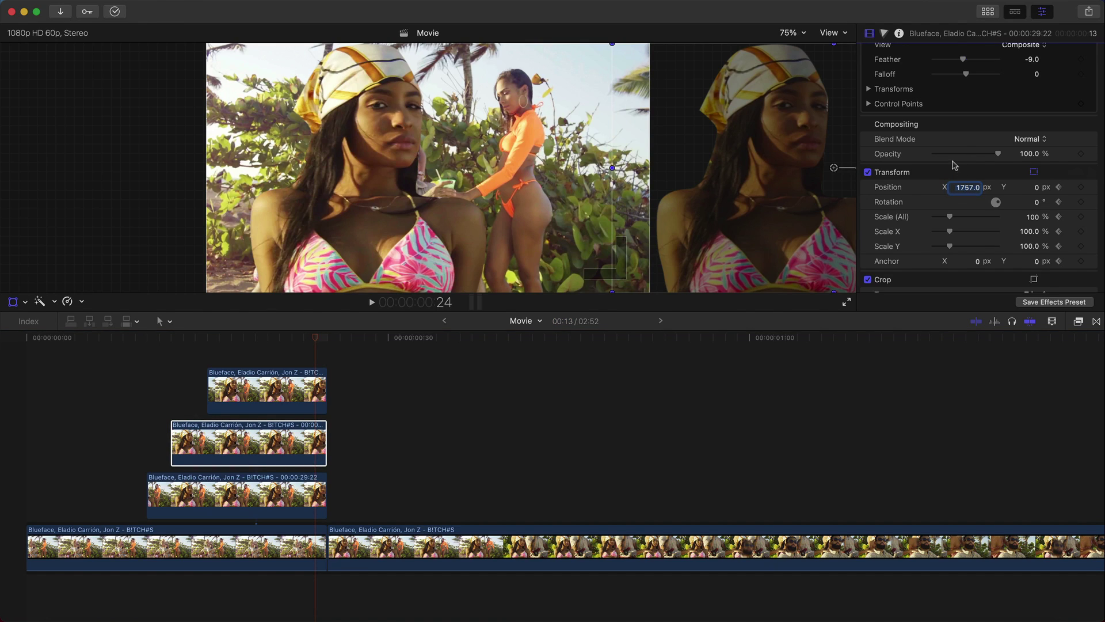
text(0)
key(Return)
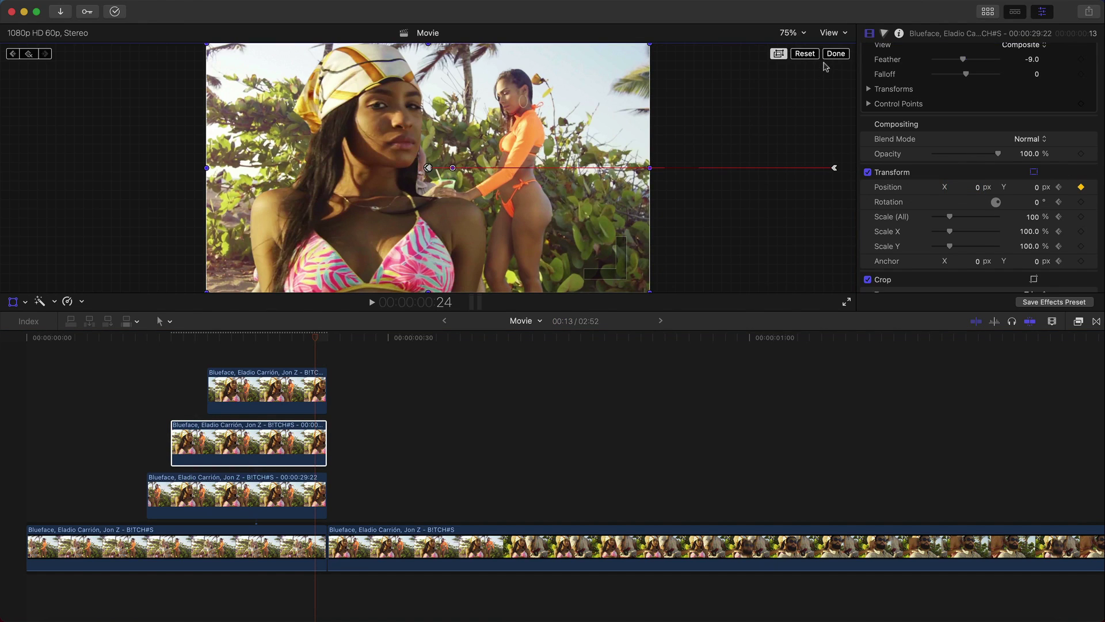
click(835, 53)
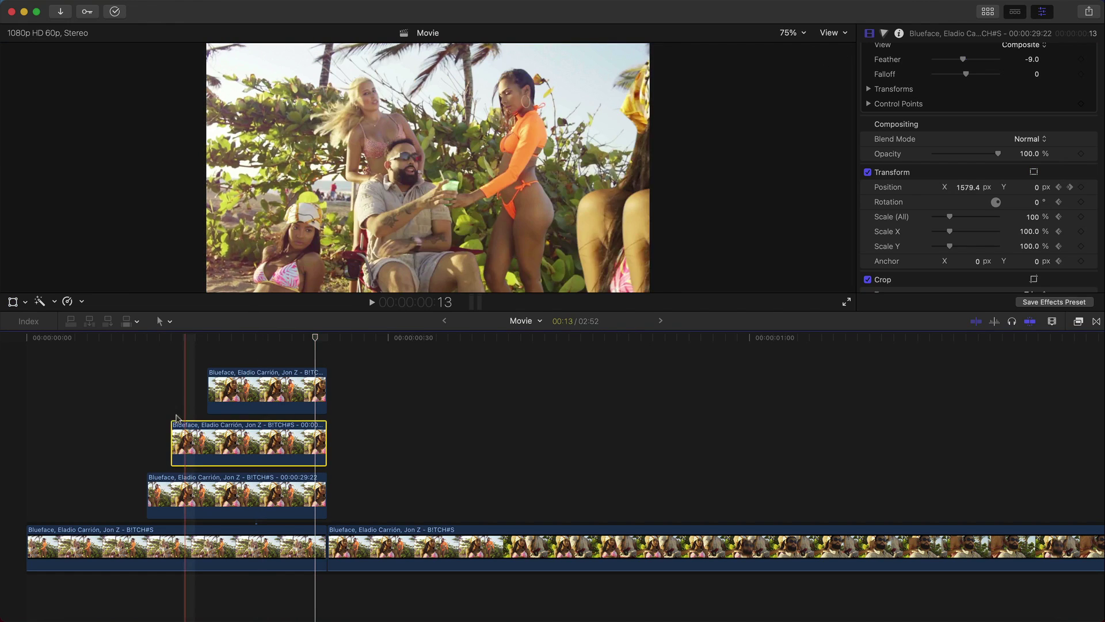
click(225, 390)
click(211, 339)
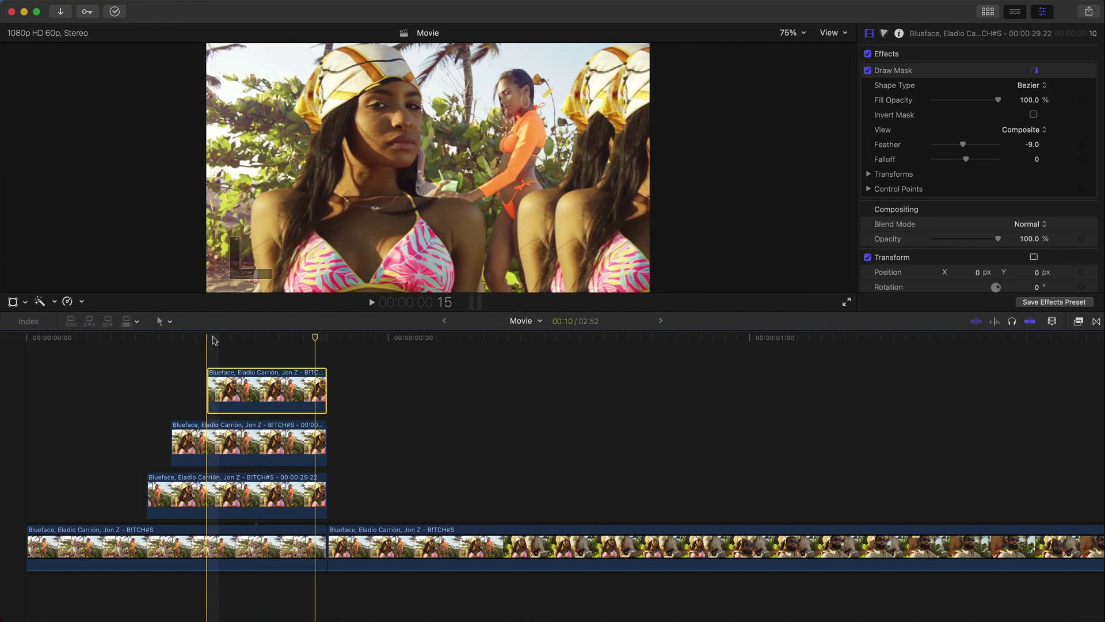
- Keyframe the top clip's Position X at 1771 px at its start, pushing it off the right edge
click(13, 302)
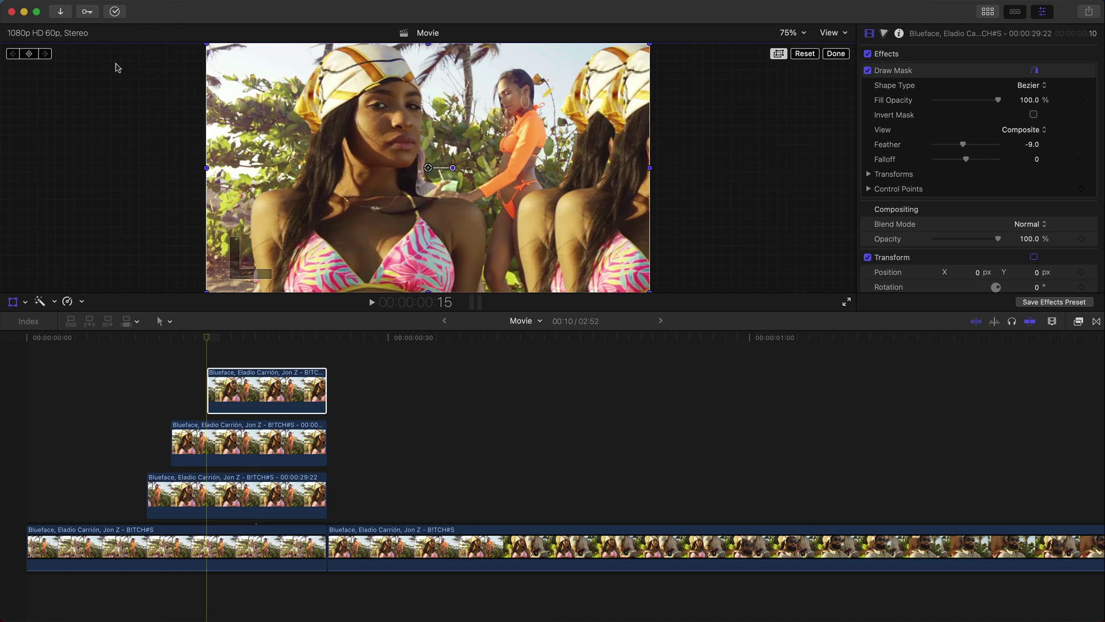
click(28, 53)
scroll(947, 219, down, 5)
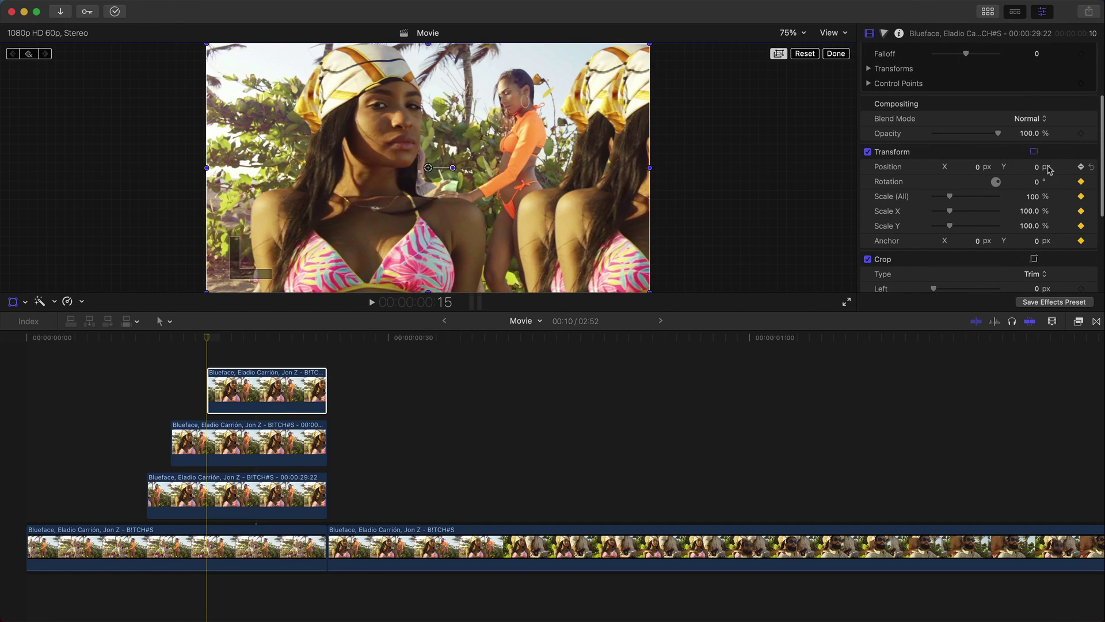
drag(977, 168, 968, 168)
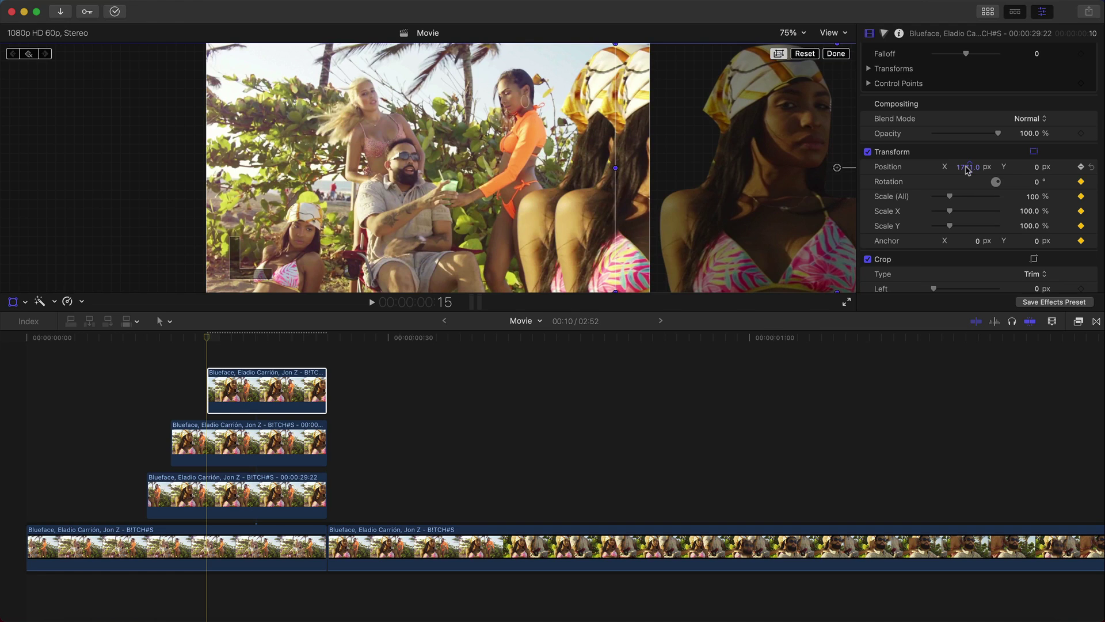
- At frame 24, set Position X to 0 to centre the clip, then play back the slide-in
click(315, 338)
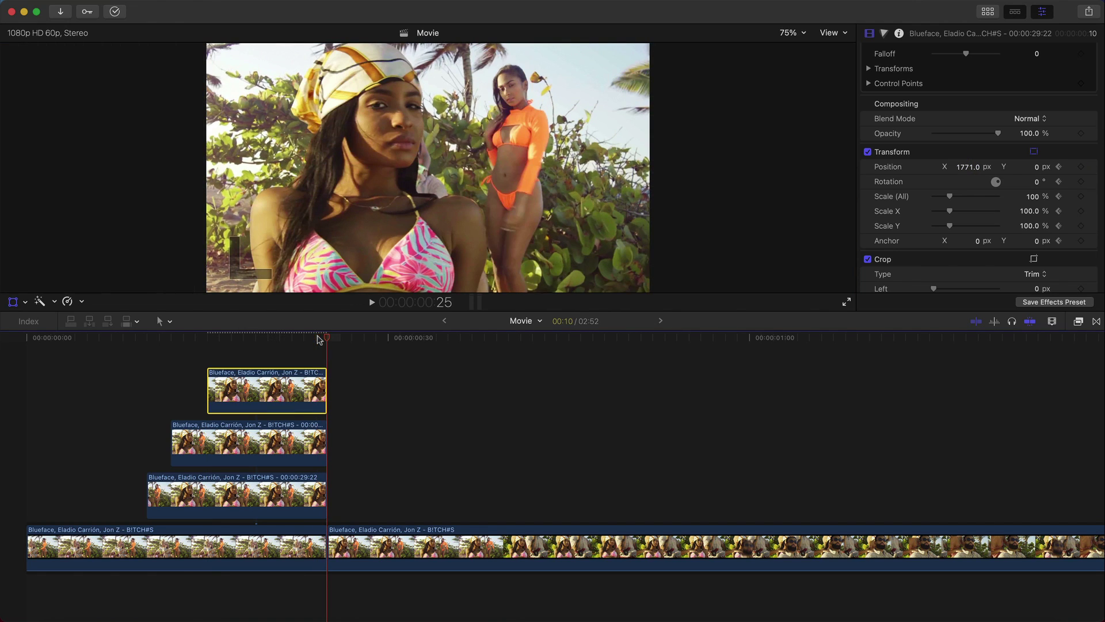
click(971, 167)
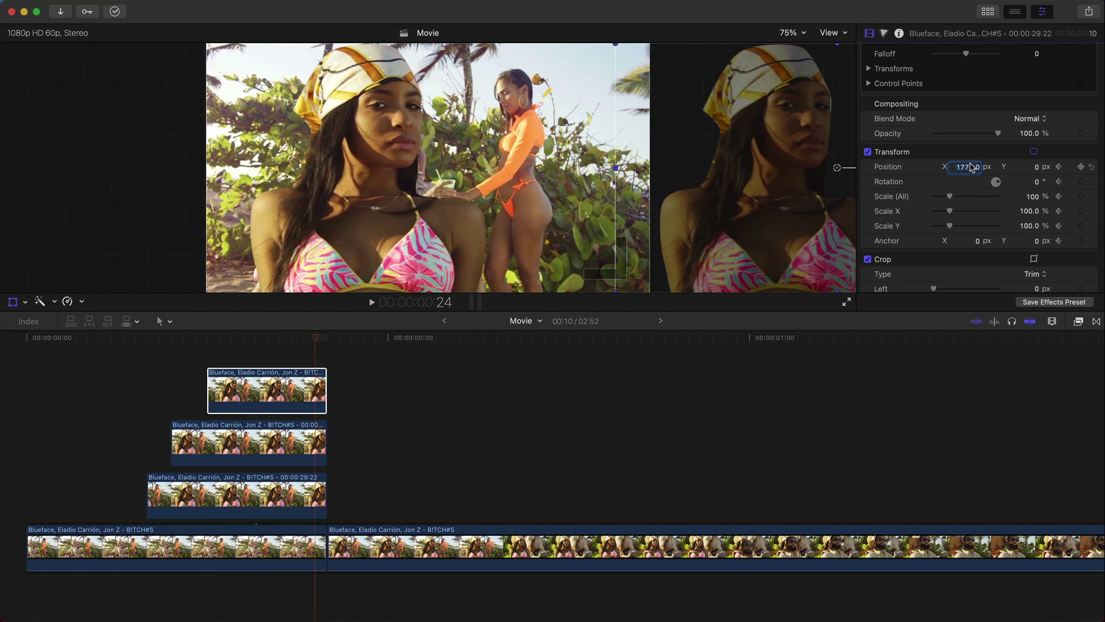
text(0)
key(Return)
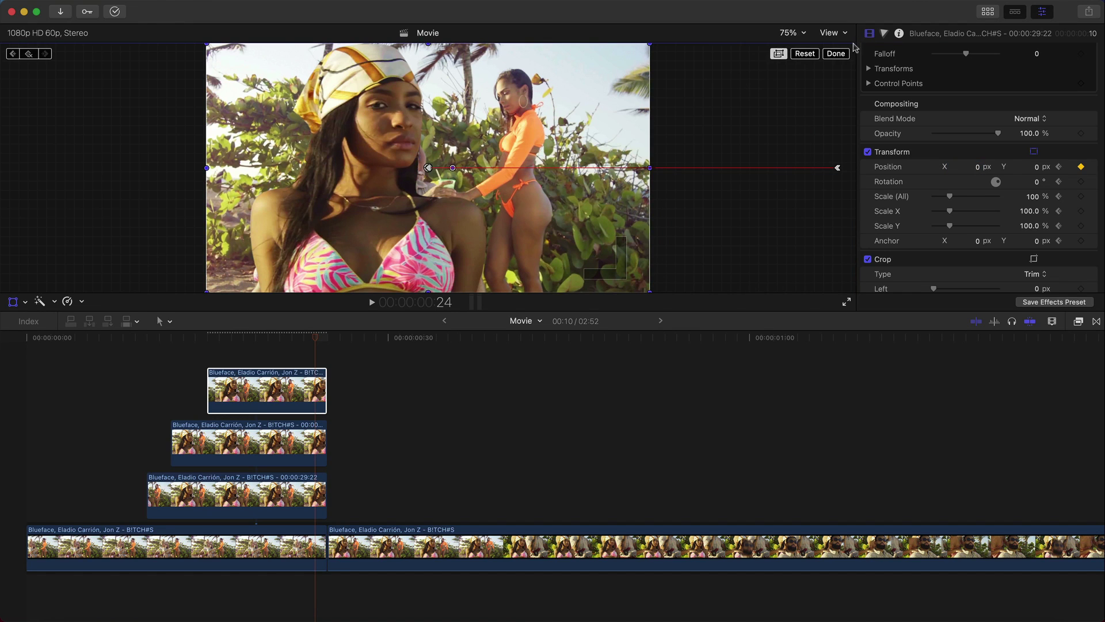
key(space)
key(space)
click(172, 353)
key(Right)
key(Right)
key(Right)
key(Right)
key(Right)
key(Right)
key(Right)
key(Right)
key(Right)
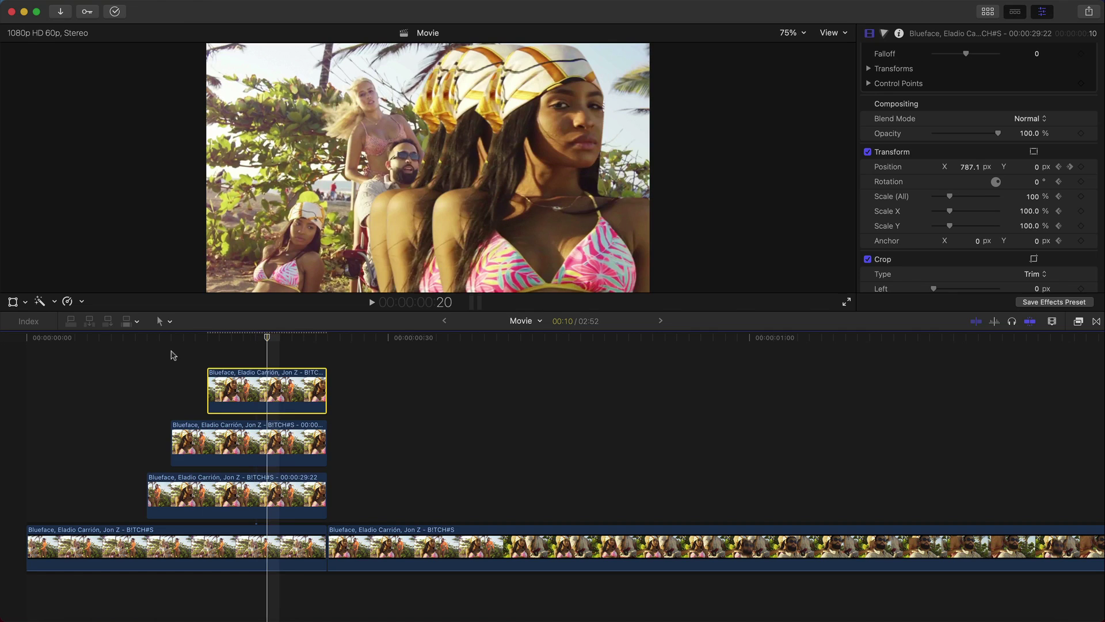
- Trim the lower and middle duplicate clips' left edges outward so they start earlier
drag(143, 475, 113, 475)
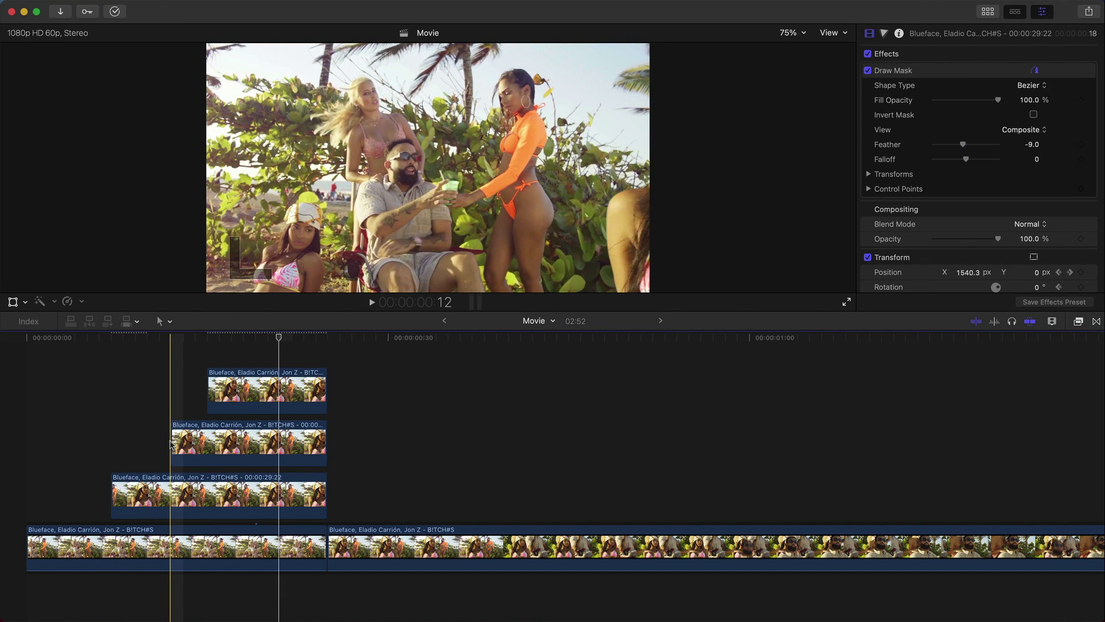
drag(172, 442, 160, 436)
click(158, 503)
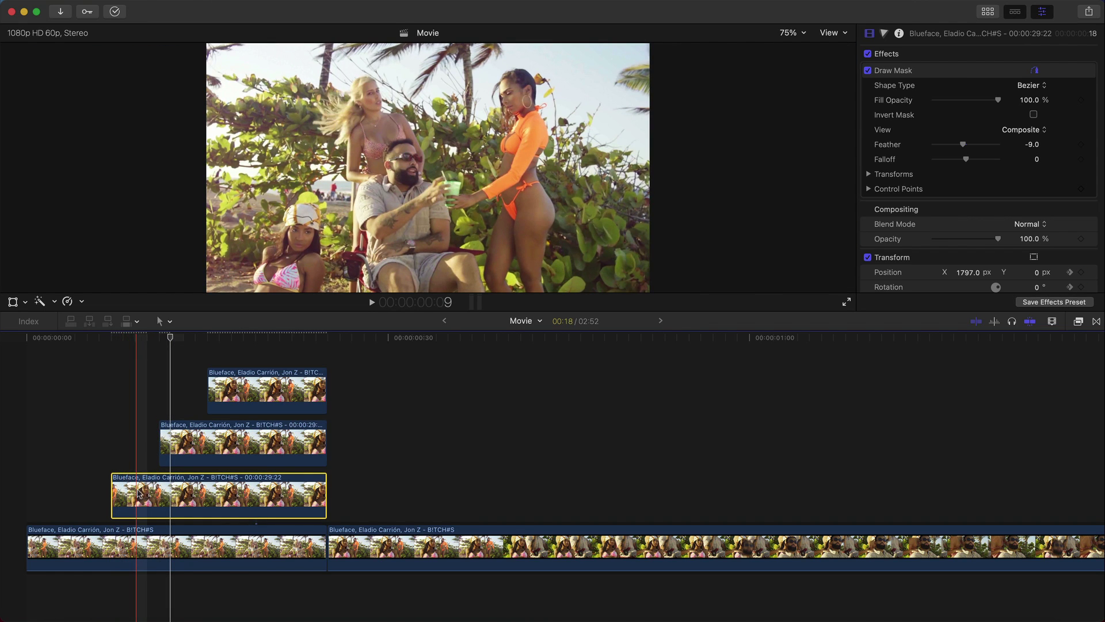
- Show the lower clip's video animation and move its Transform keyframe to the clip's new start
right_click(140, 493)
click(121, 489)
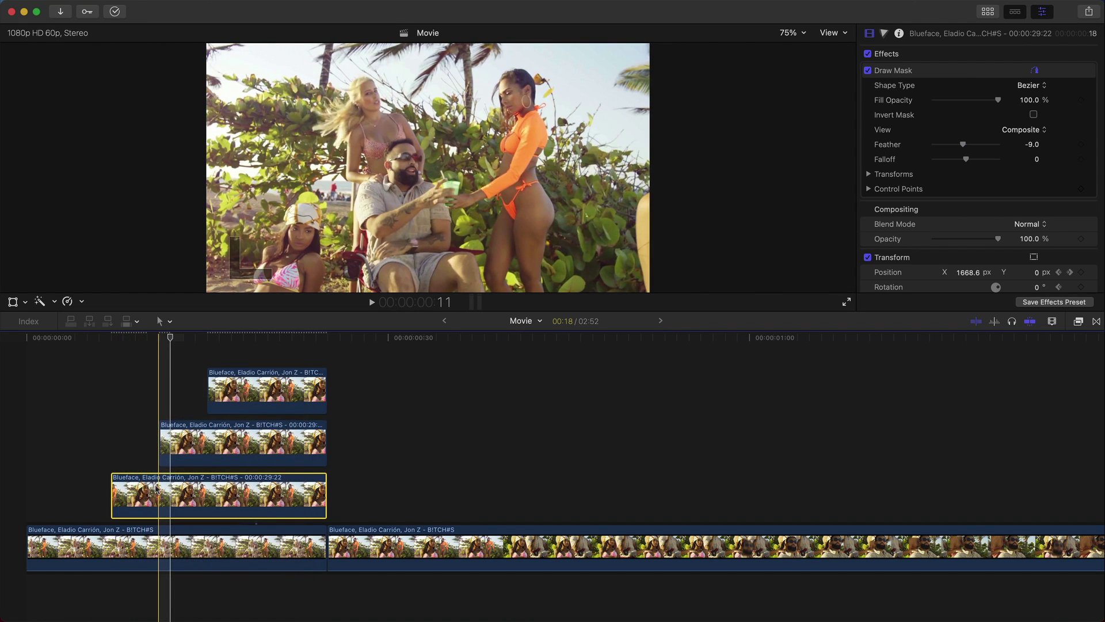
right_click(156, 488)
click(172, 523)
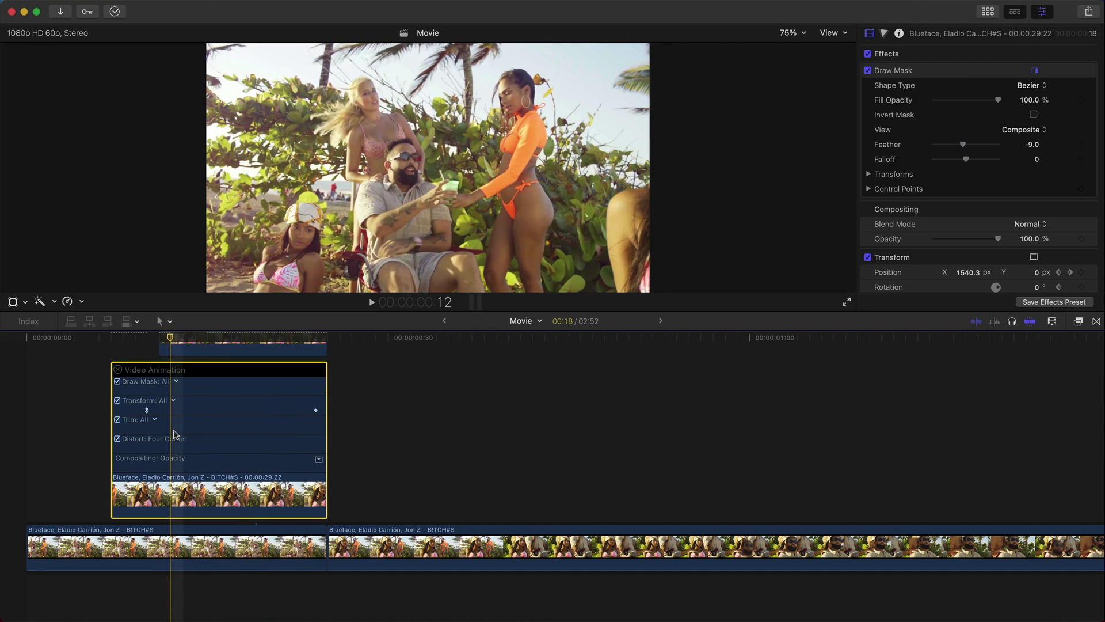
drag(148, 432, 123, 432)
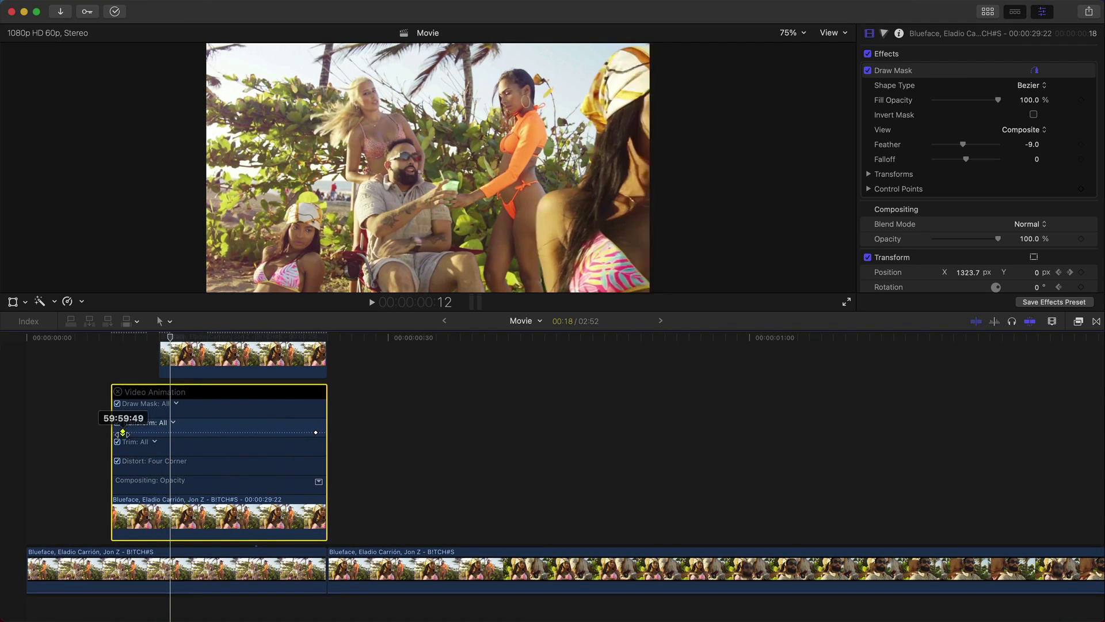
scroll(126, 472, up, 3)
drag(122, 472, 115, 460)
scroll(110, 455, up, 3)
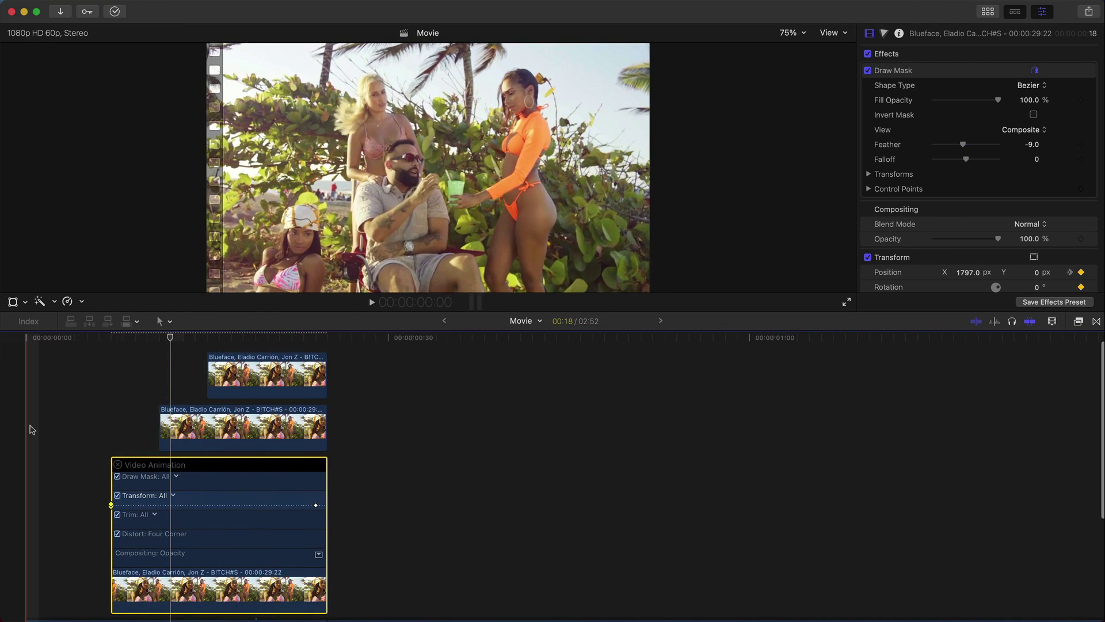
scroll(29, 429, down, 3)
- Play the slide-in from the beginning to check timing, then hide the animation editor
key(space)
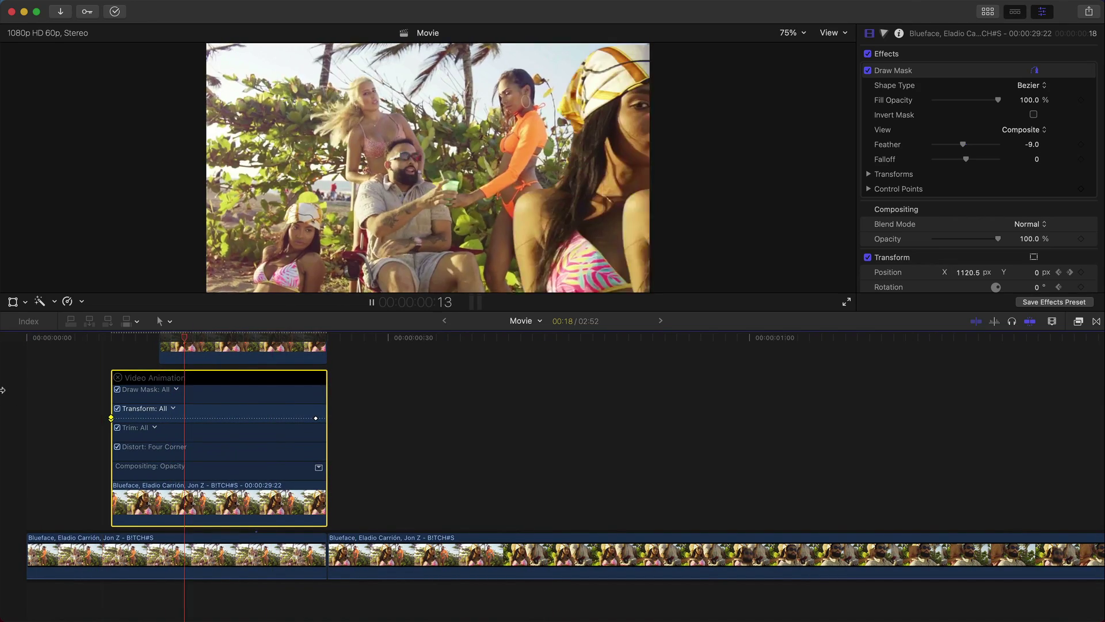
key(space)
key(Home)
key(space)
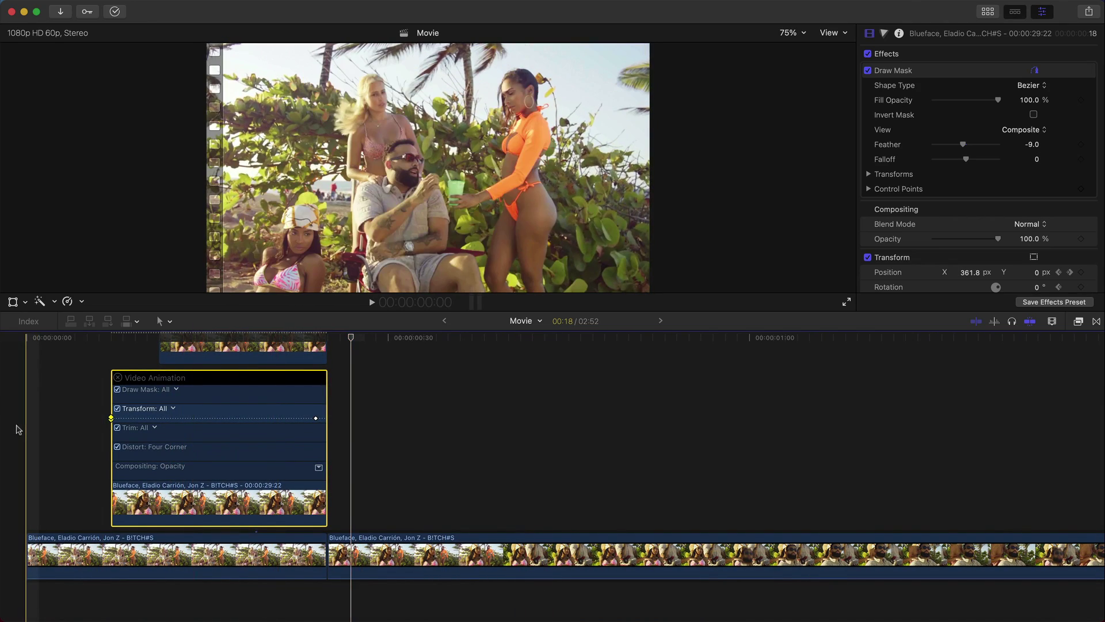
scroll(17, 430, up, 3)
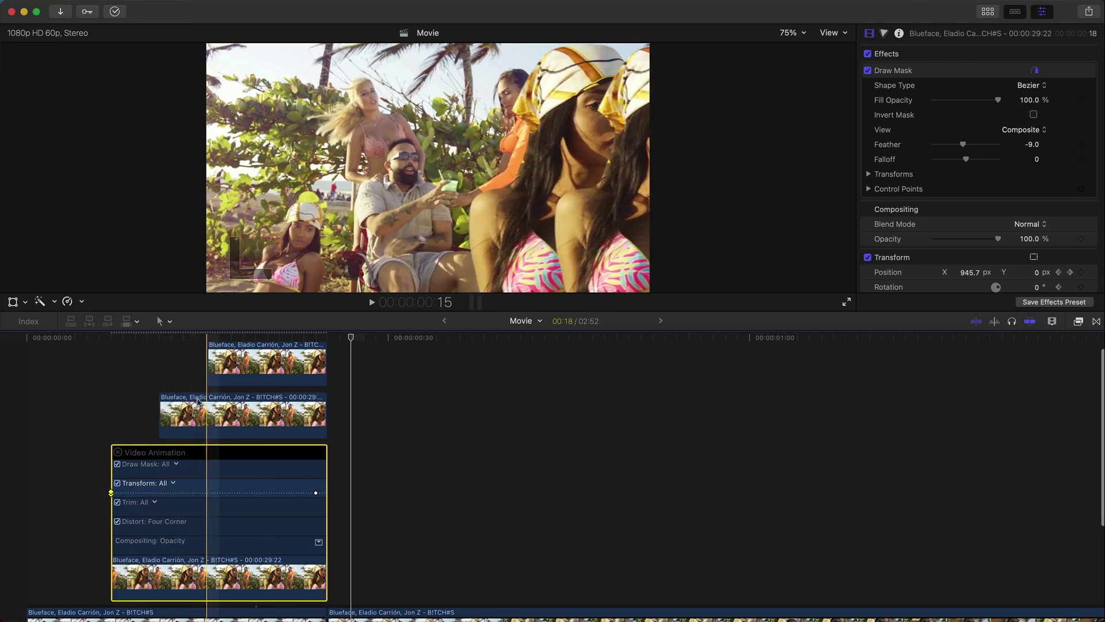
click(118, 452)
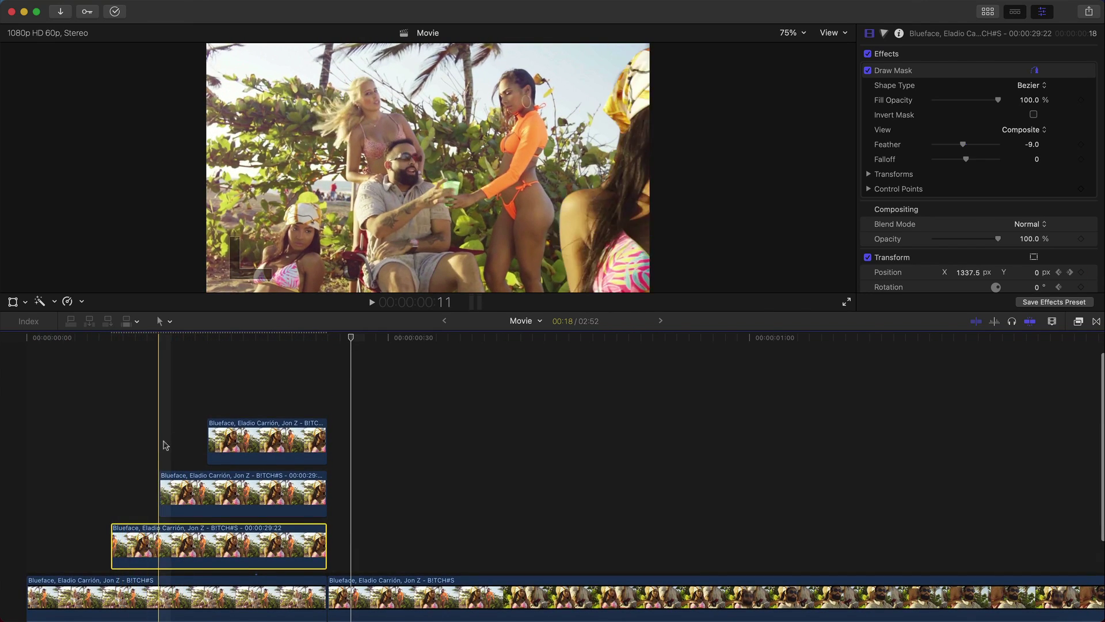
scroll(76, 478, down, 2)
scroll(77, 477, right, 2)
scroll(77, 474, up, 2)
scroll(77, 474, left, 2)
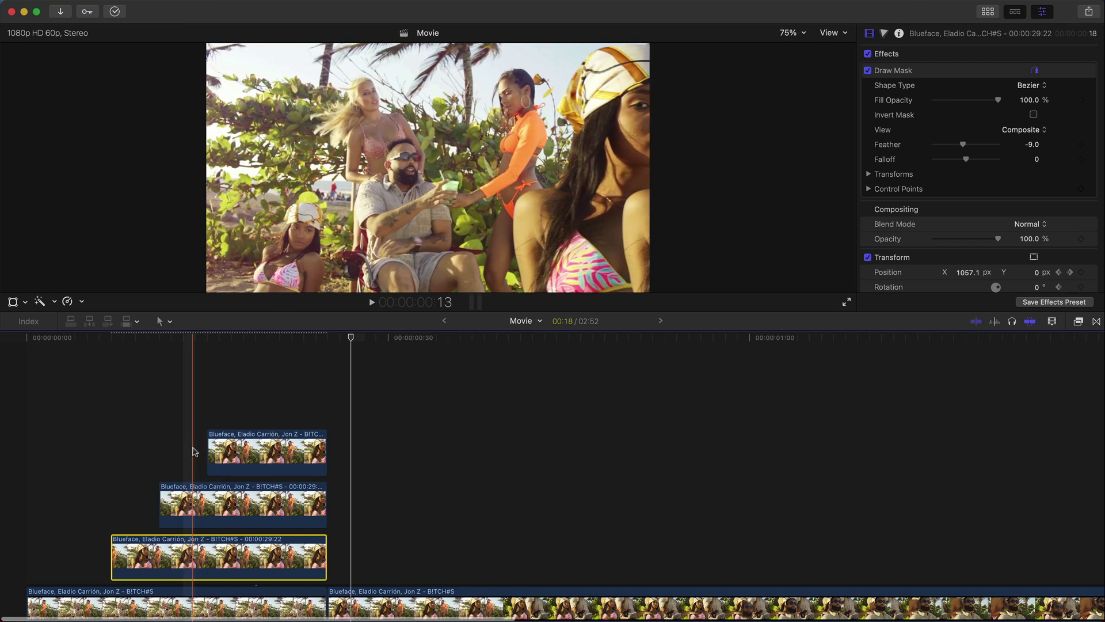
scroll(192, 452, down, 3)
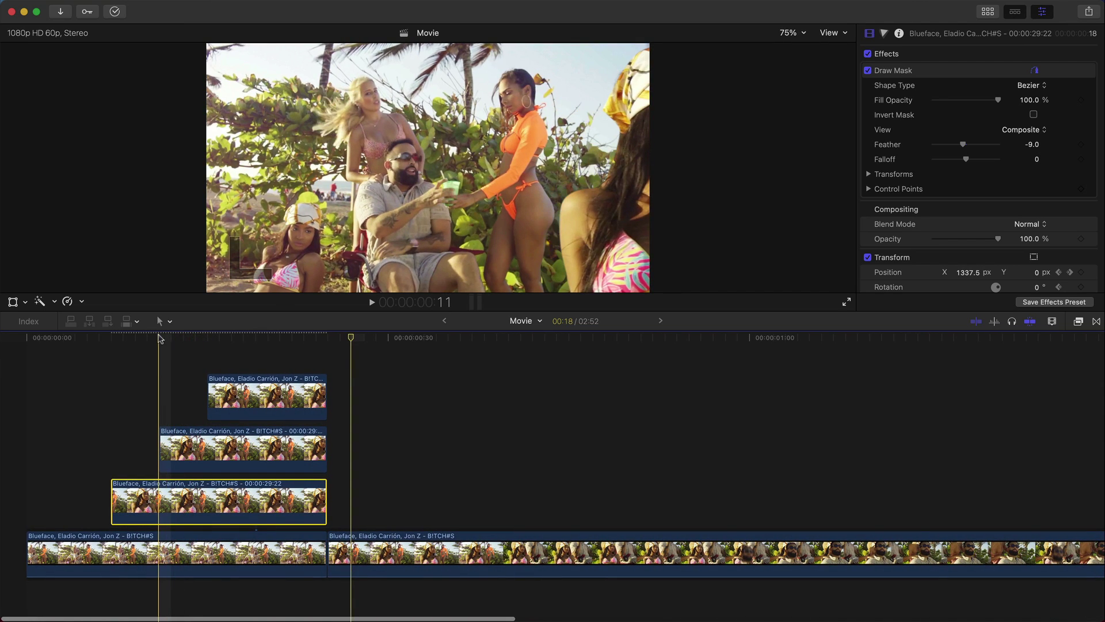
click(198, 338)
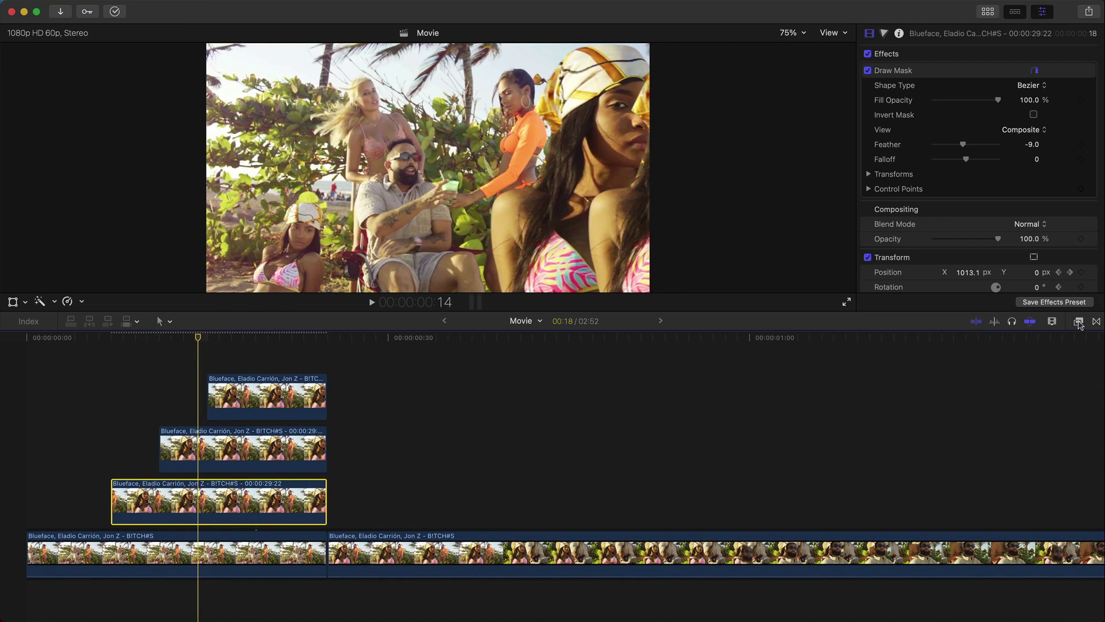
- Apply the Directional blur from Effects > Blur to the lower duplicate clip
click(1079, 323)
scroll(806, 438, up, 3)
click(774, 397)
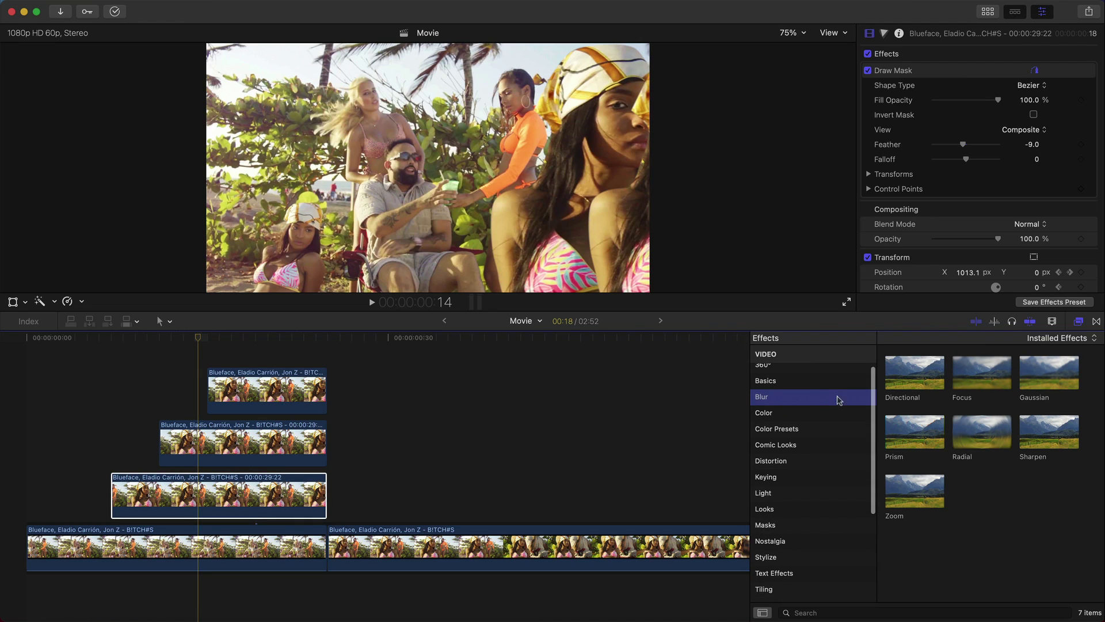
drag(911, 380, 203, 498)
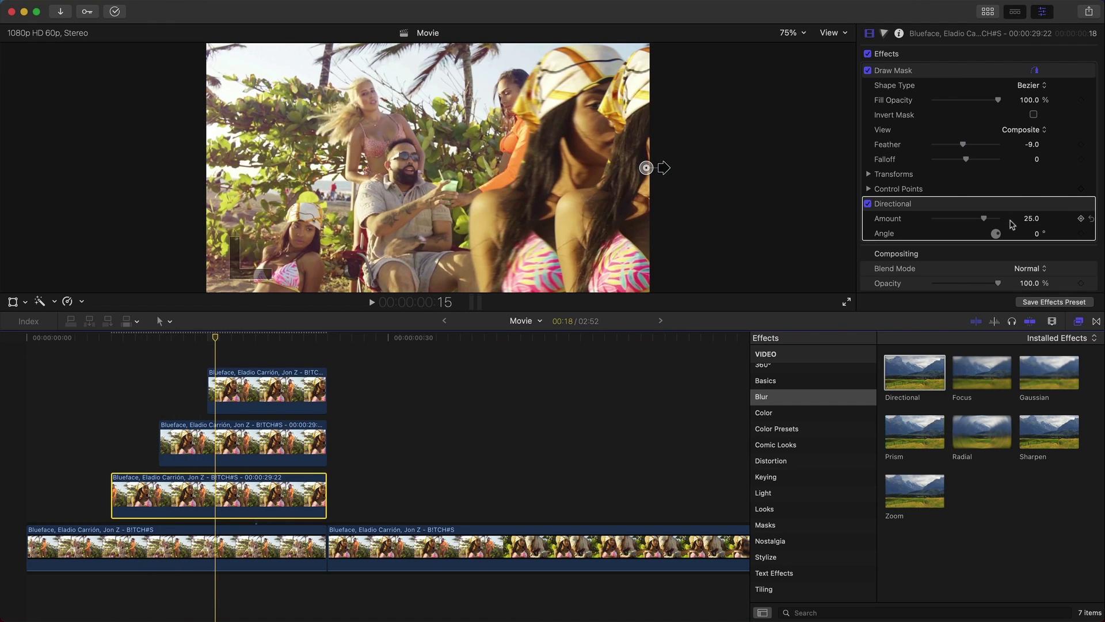
- Raise the lower clip's Directional Amount to 81 and scrub nearby frames to preview it
drag(666, 168, 670, 167)
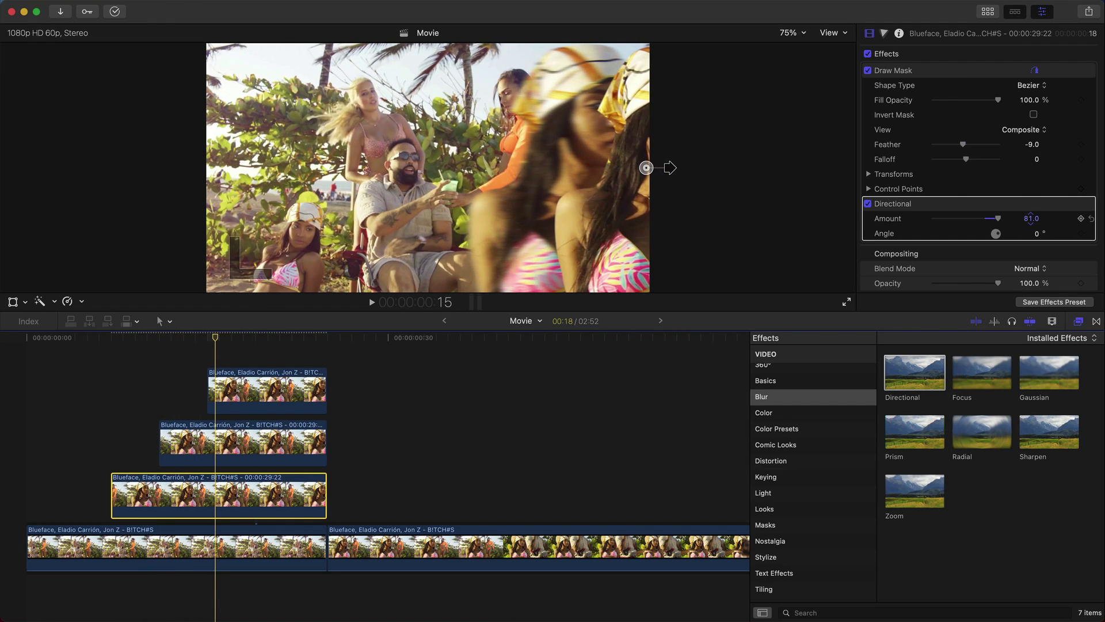
mouse_move(206, 337)
mouse_down()
mouse_move(134, 361)
mouse_move(217, 356)
mouse_up()
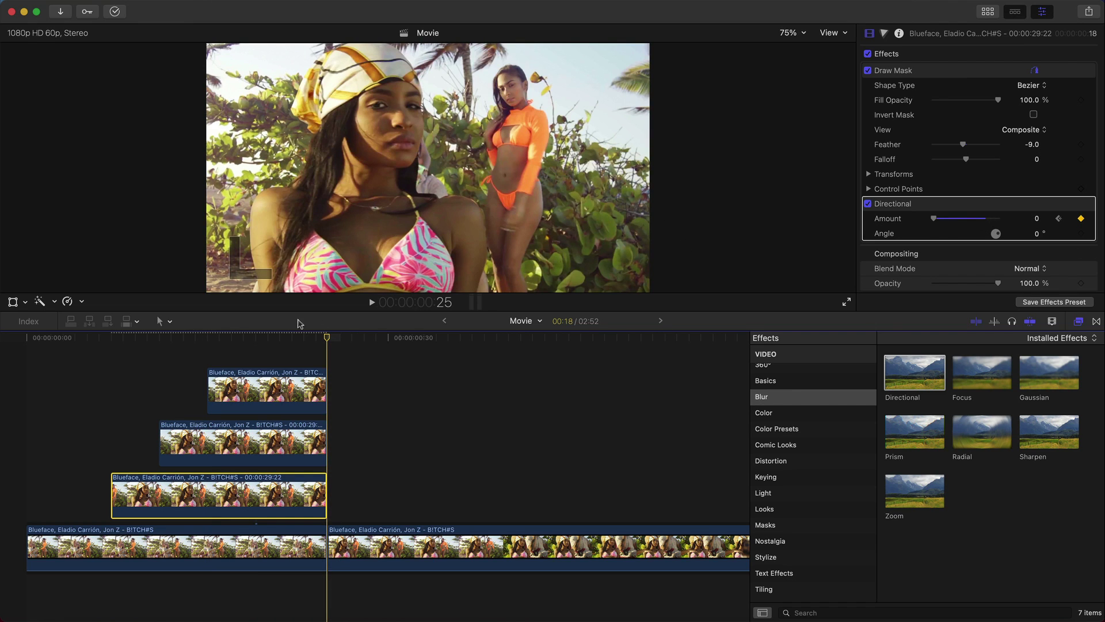
click(192, 443)
- Add Directional blur to the middle duplicate clip, starting at Amount 123 and lowering later
drag(904, 370, 221, 443)
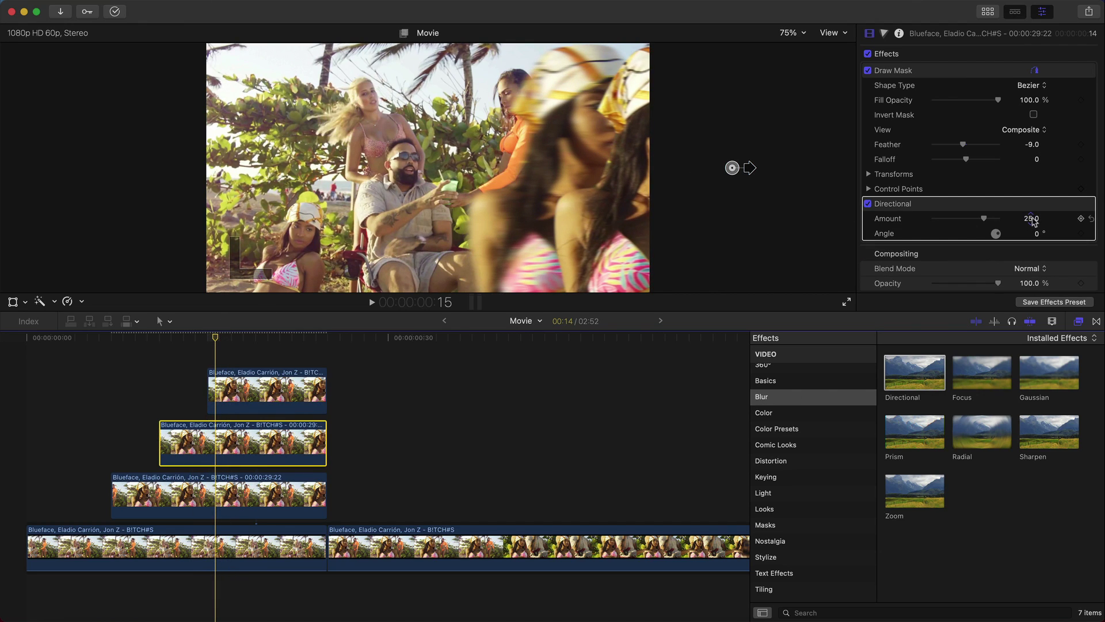
drag(1031, 216, 1031, 216)
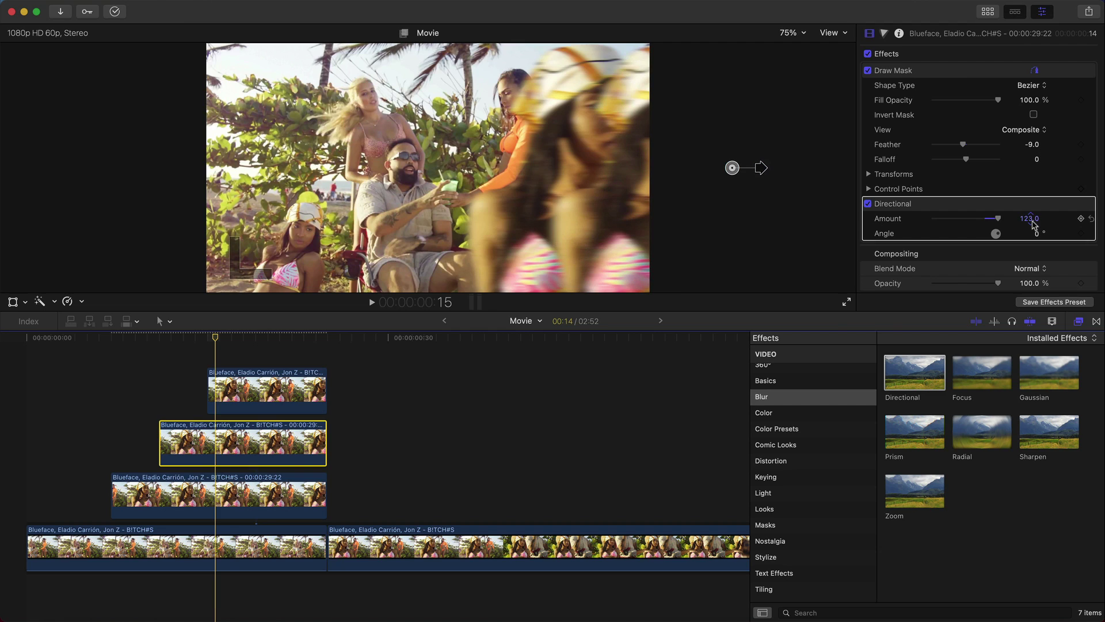
click(239, 442)
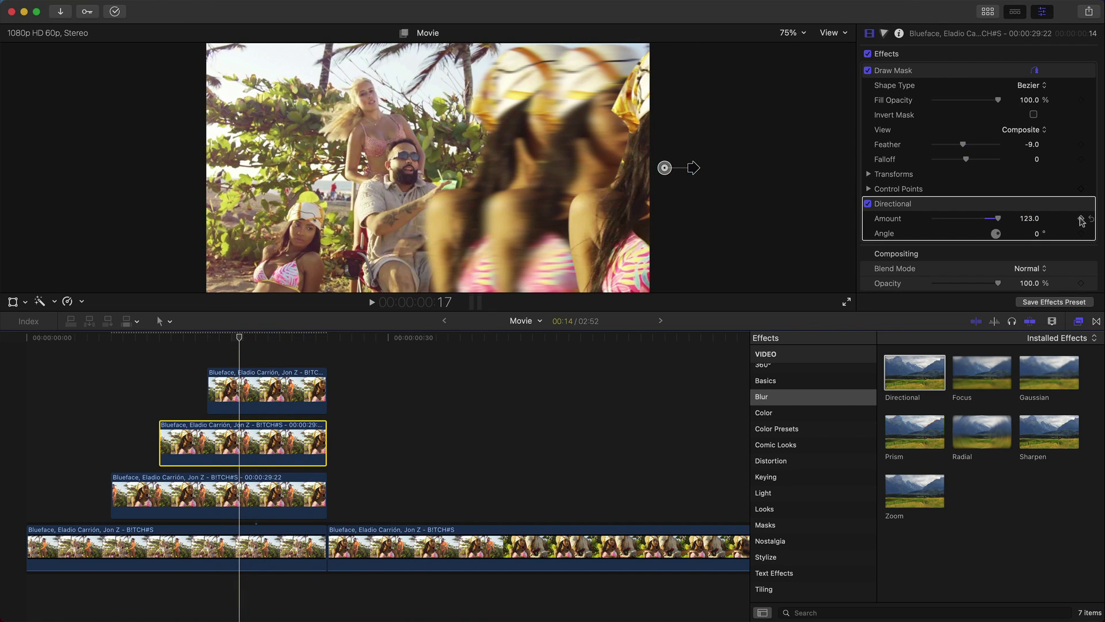
click(327, 338)
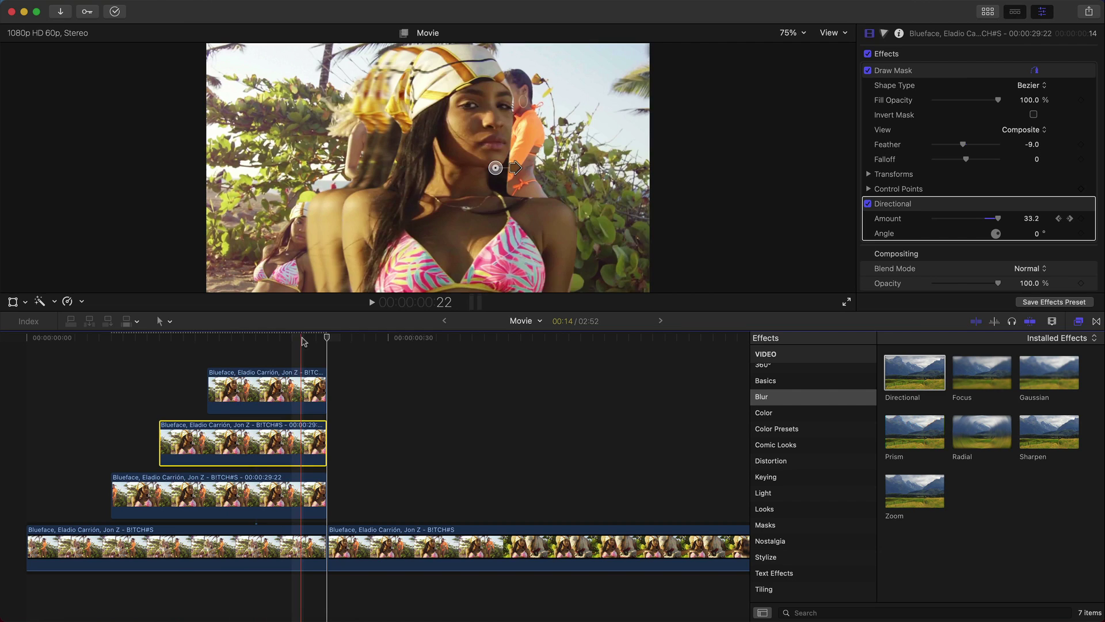
- Add Directional blur to the top duplicate clip at Amount 81.5, then play back the layers
click(236, 391)
drag(915, 373, 242, 389)
click(269, 339)
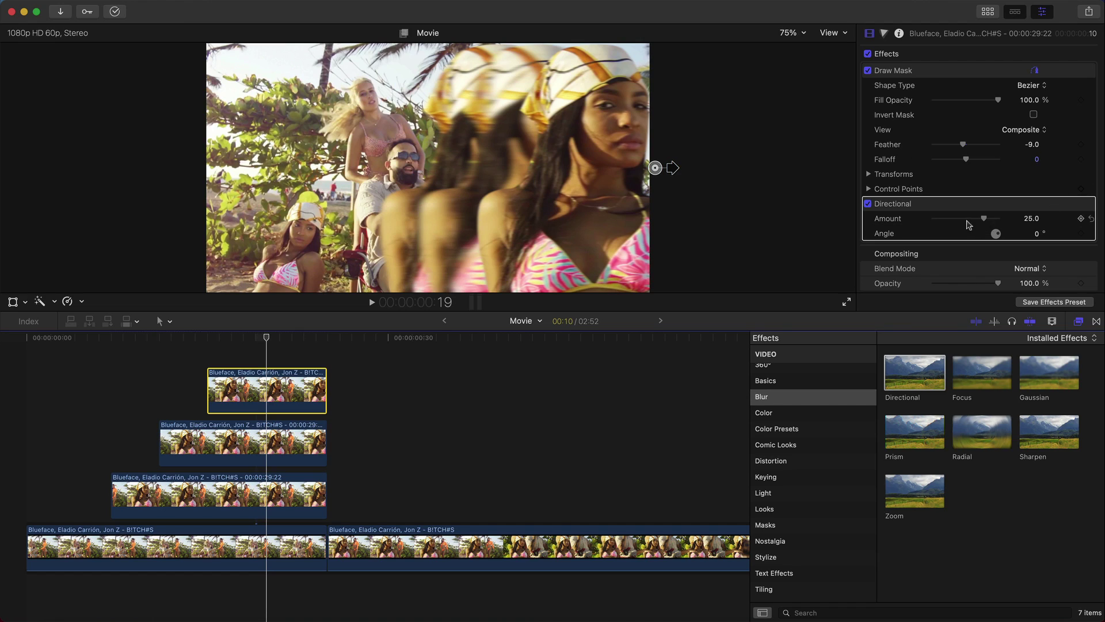
drag(1034, 219, 1053, 219)
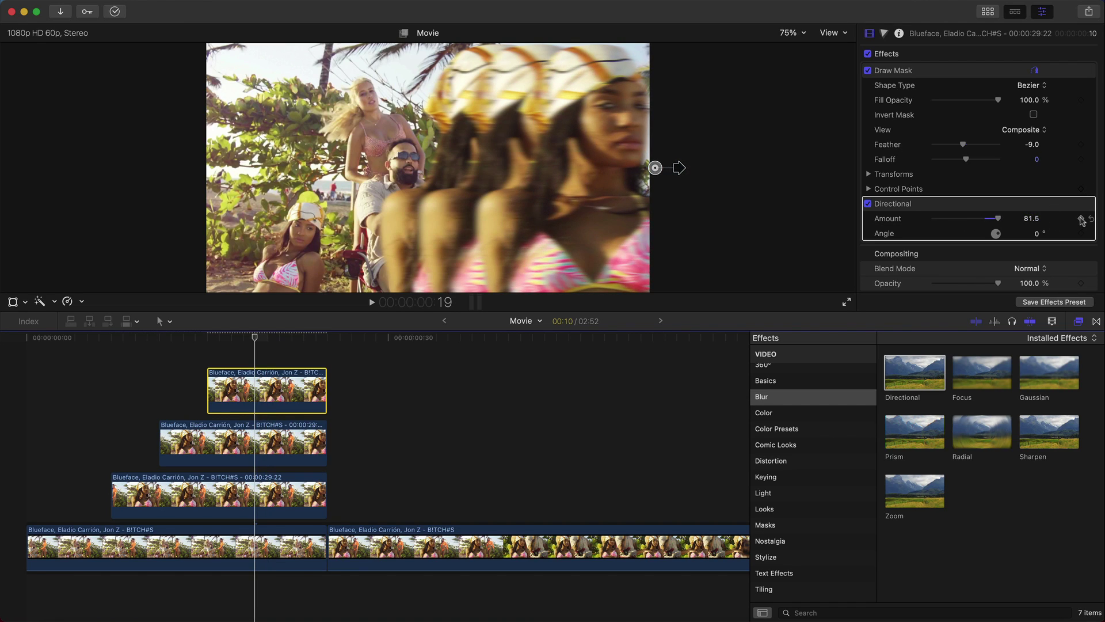
click(328, 337)
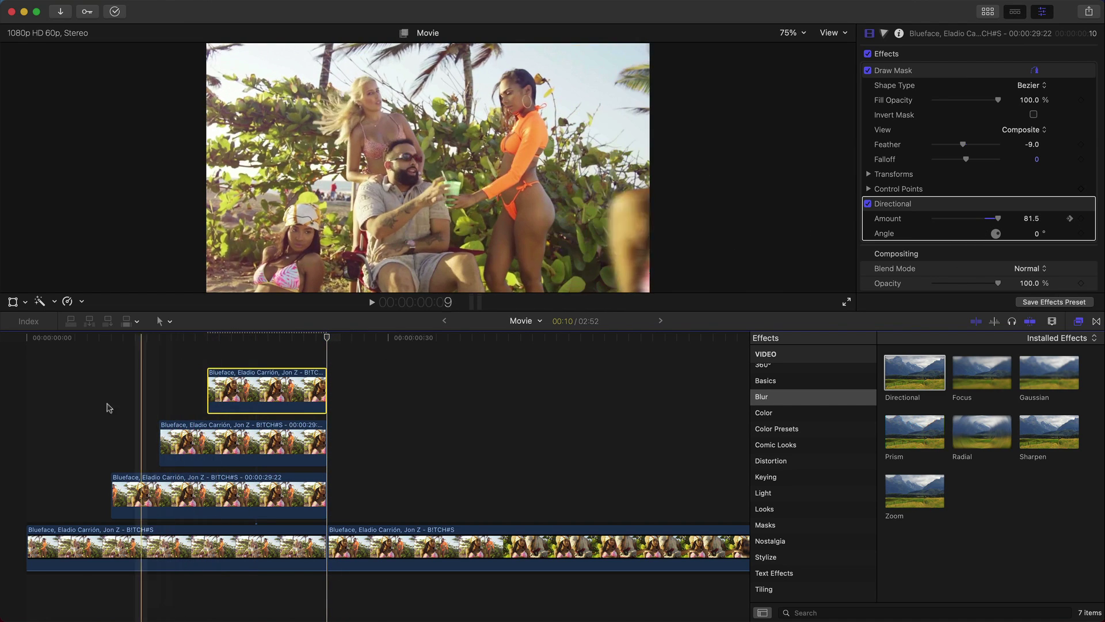
key(space)
key(space)
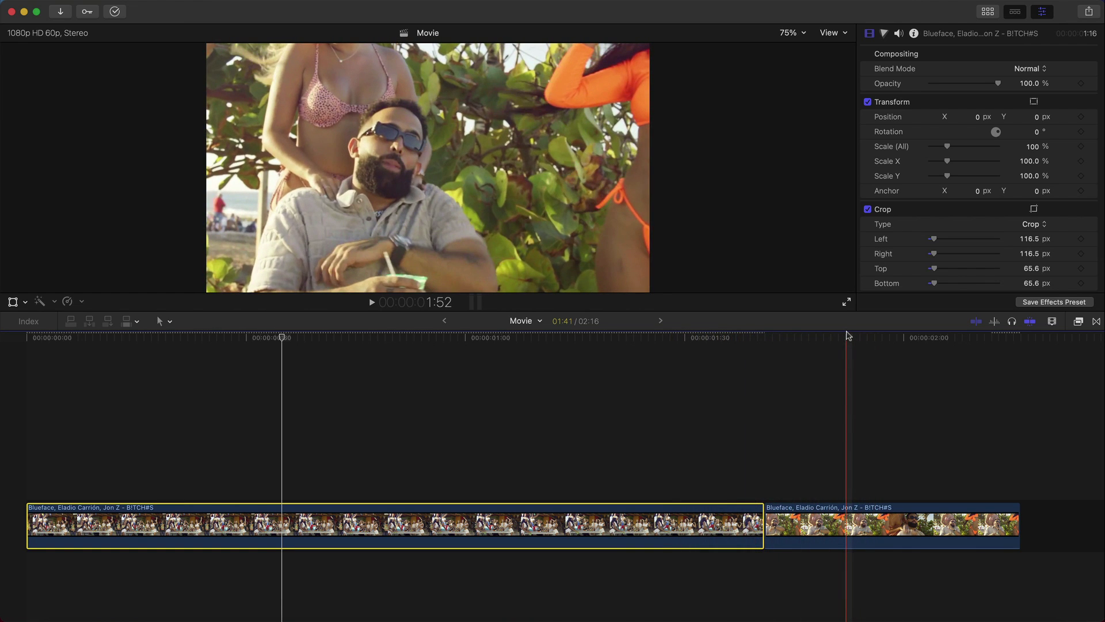
- Scrub through the second shot of the man in sunglasses by the bushes
drag(829, 338, 769, 415)
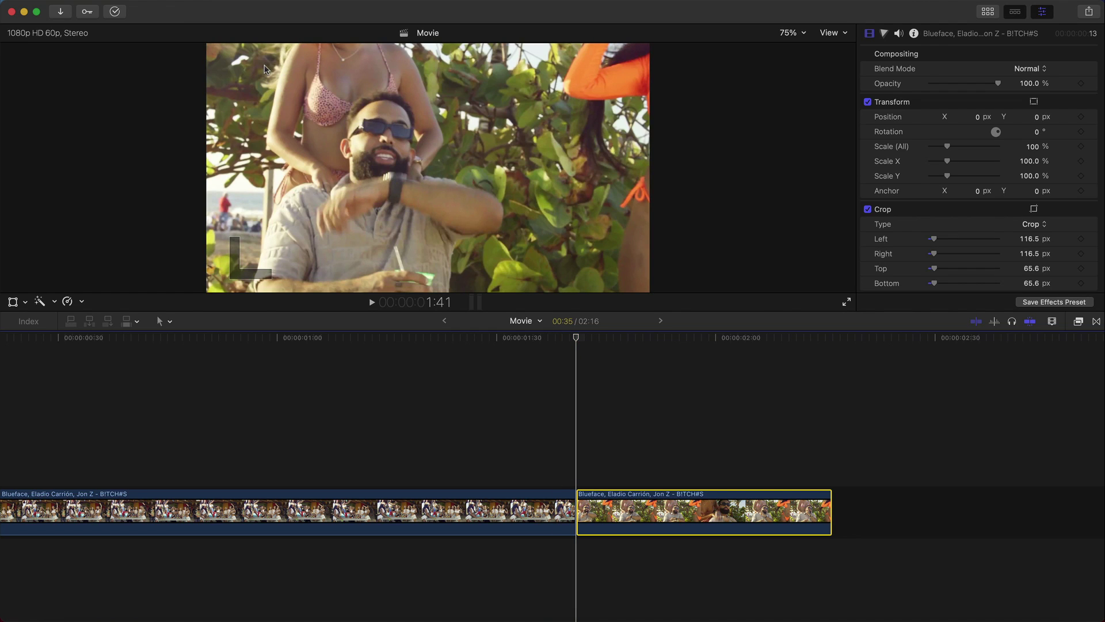
- Add a freeze frame of the second shot and place it as a connected layer above the storyline
click(131, 1)
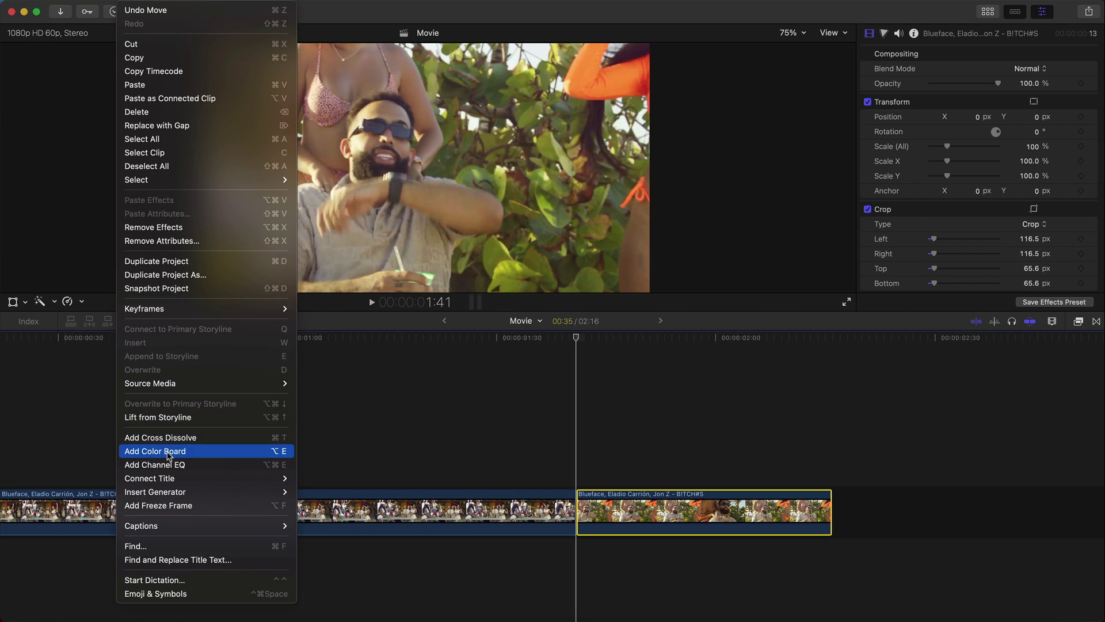
click(167, 506)
key(super+minus)
key(super+minus)
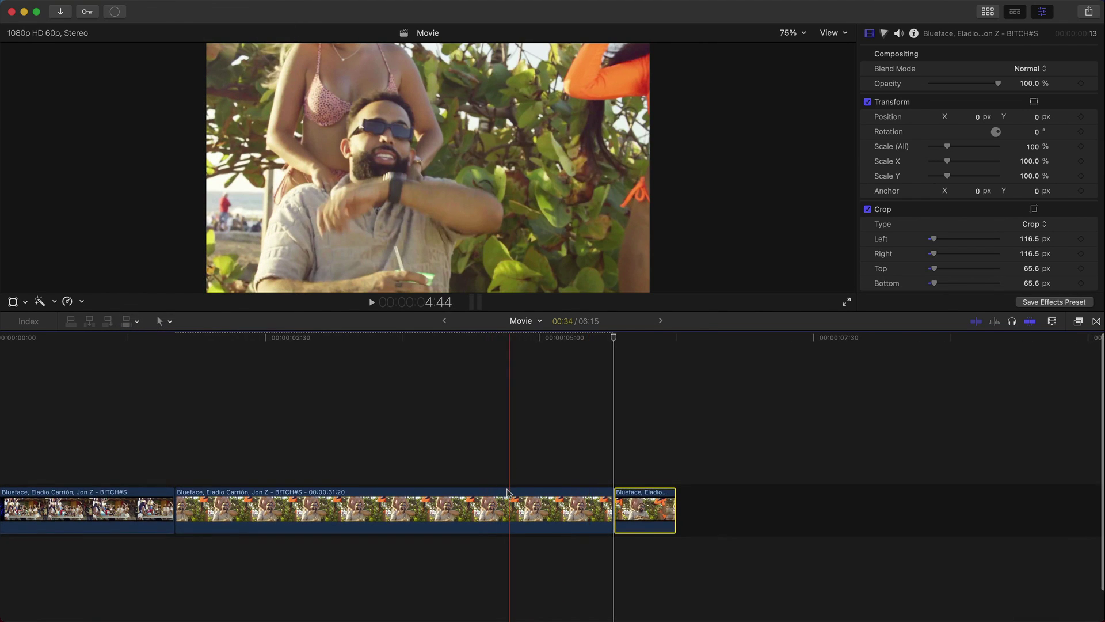
drag(609, 488, 312, 438)
key(super+equal)
key(super+equal)
key(super+equal)
scroll(639, 424, left, 3)
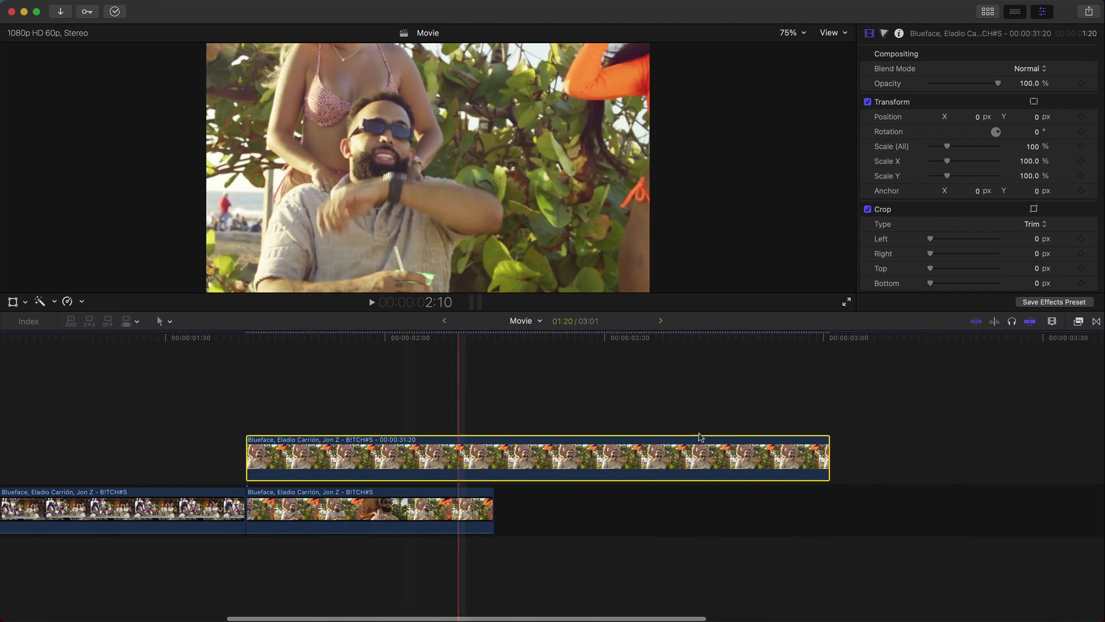
drag(829, 461, 283, 453)
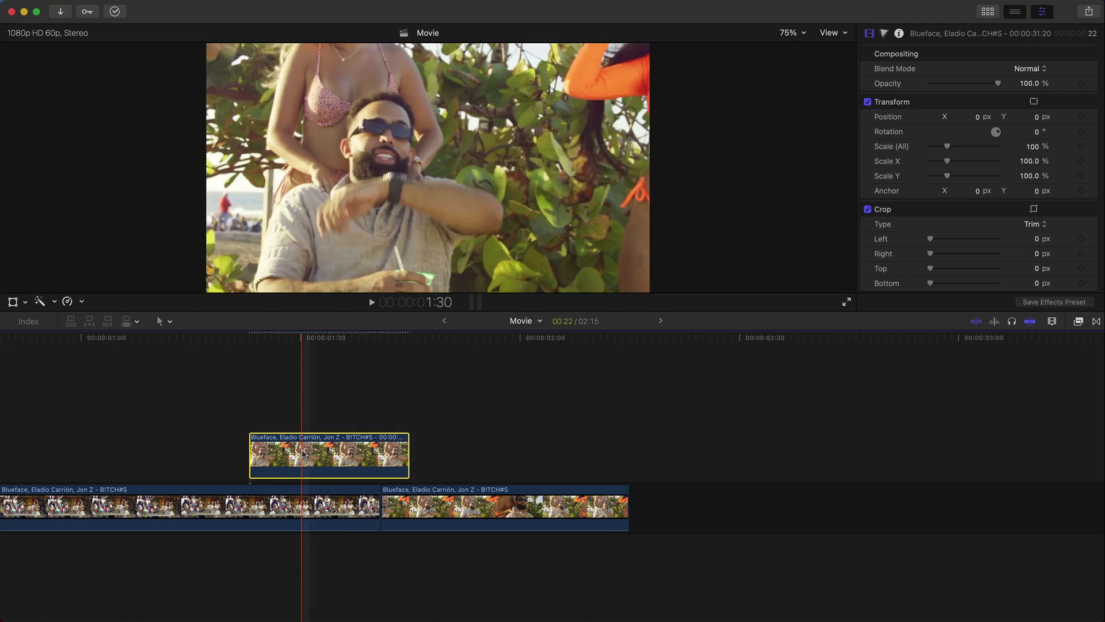
- Trim the connected layer to 00:32 ending at the cut, then show the Masks effects
scroll(437, 431, left, 2)
drag(474, 434, 445, 434)
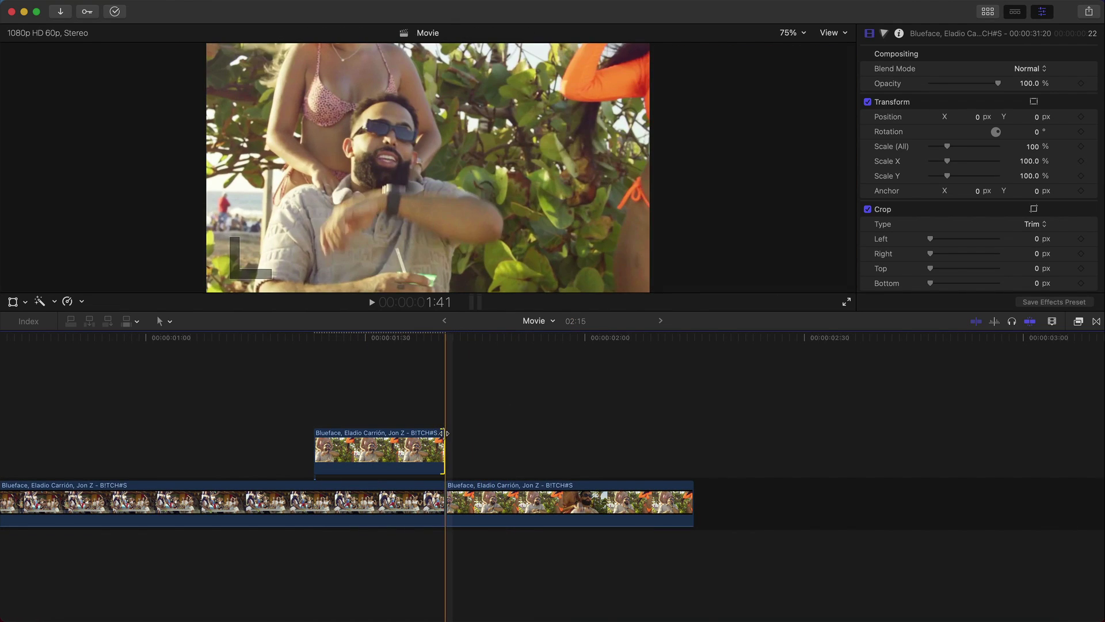
click(316, 434)
key(super+equal)
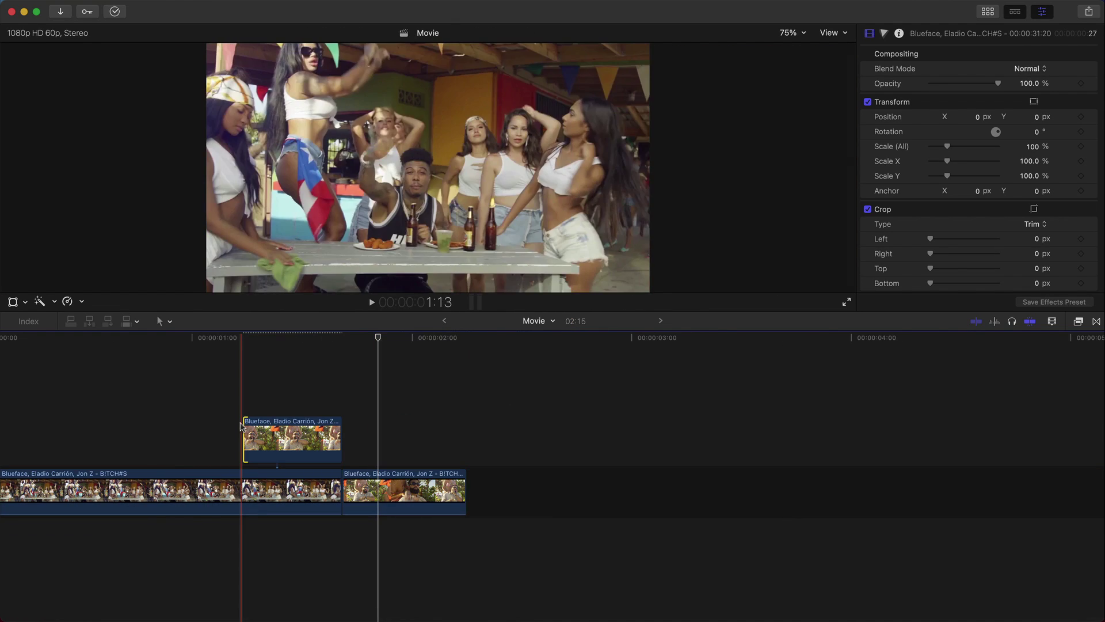
drag(242, 433, 226, 433)
key(space)
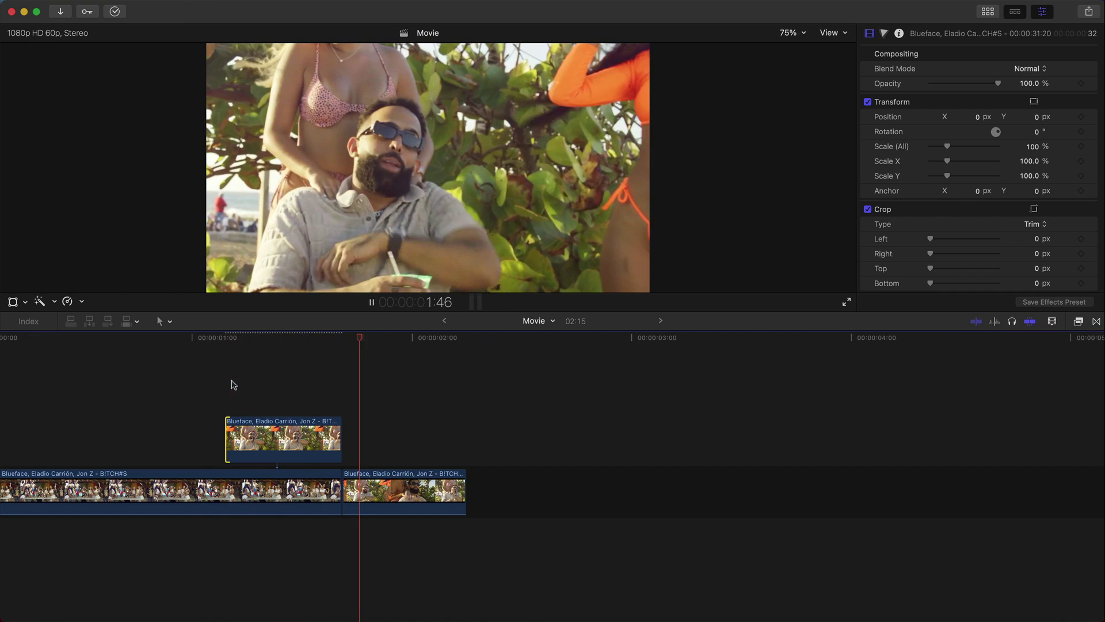
key(space)
key(super+equal)
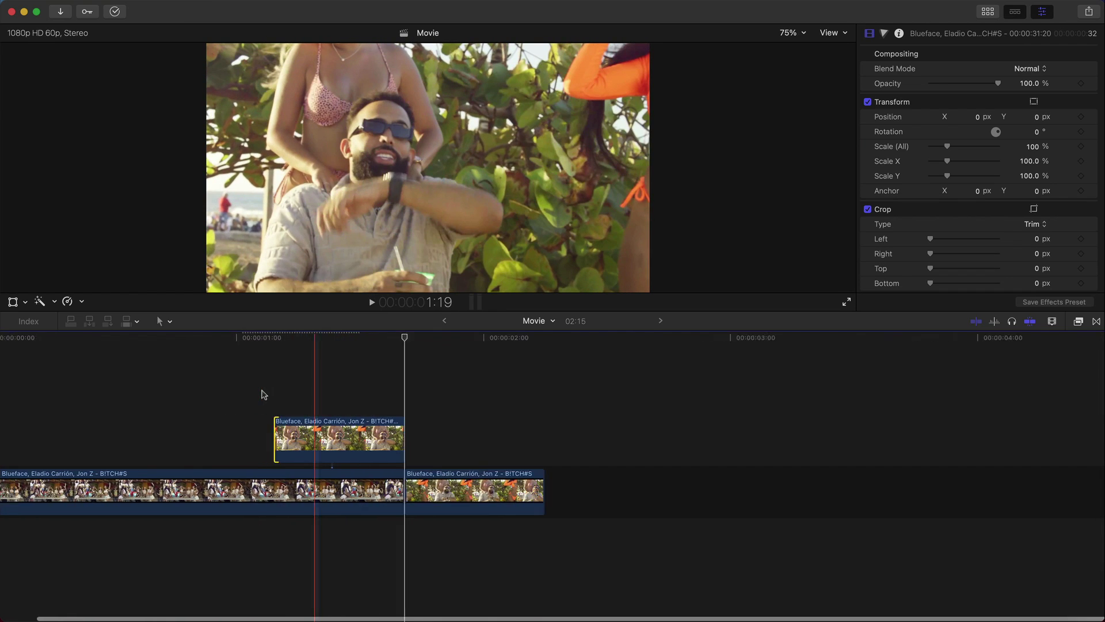
click(366, 438)
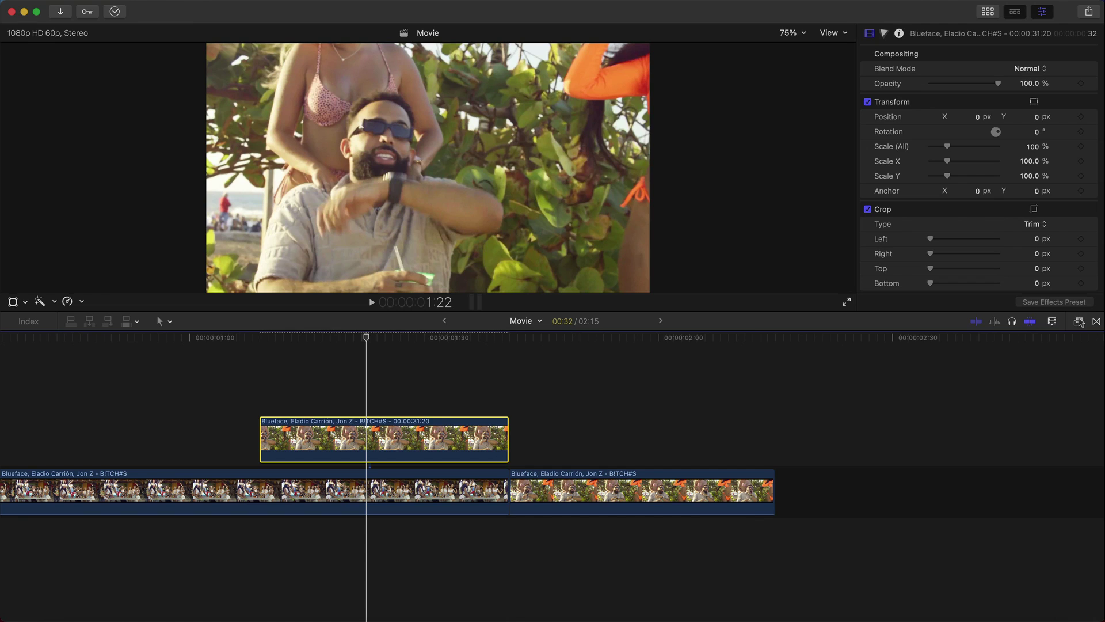
click(1079, 321)
click(768, 525)
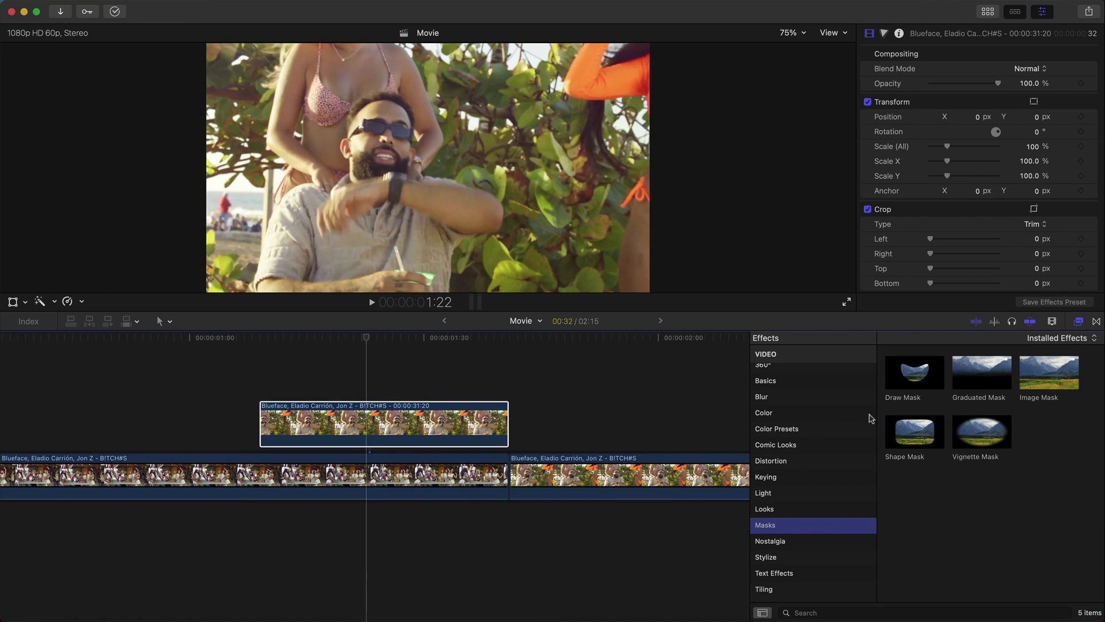
- Apply Draw Mask to the freeze-frame layer, outline the man, and feather the edge to -5
mouse_move(901, 390)
mouse_down()
mouse_move(495, 397)
mouse_move(495, 426)
mouse_up()
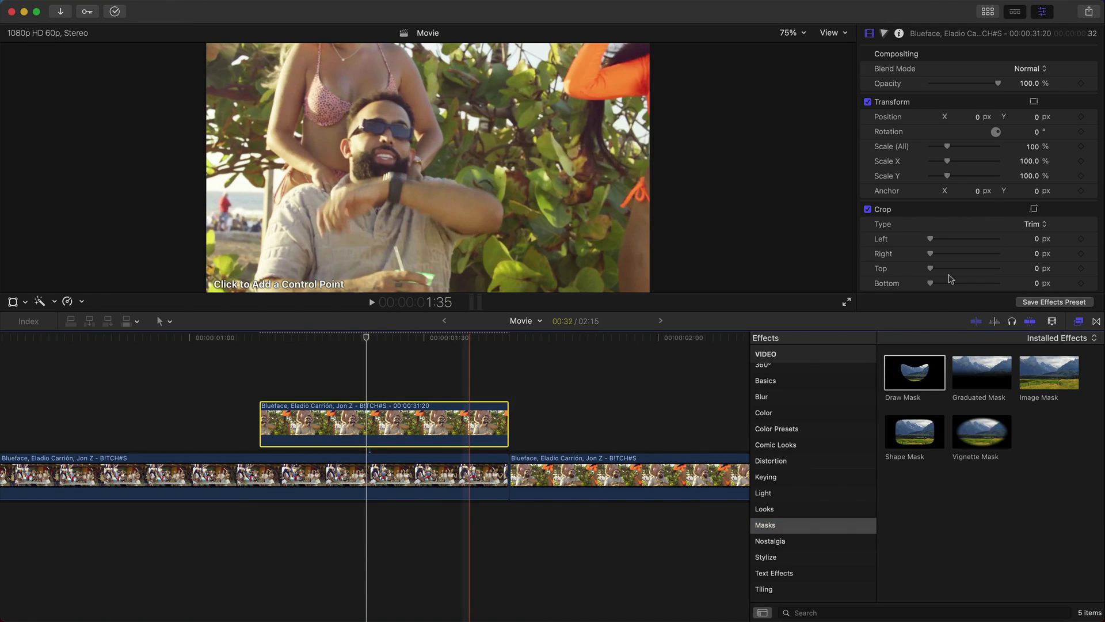
click(1080, 322)
click(255, 291)
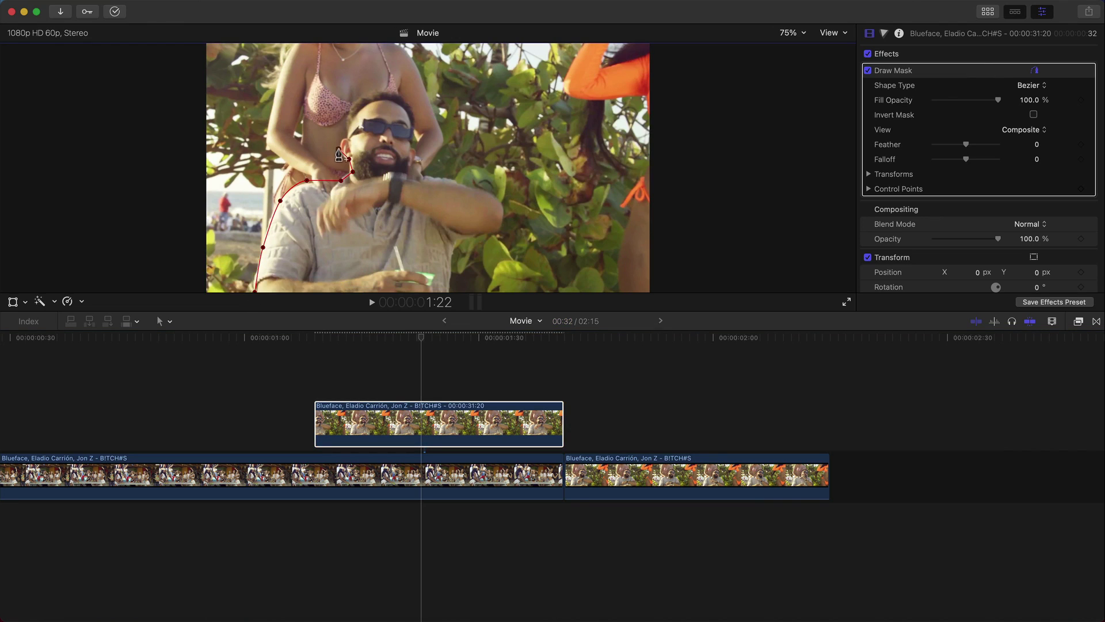
click(256, 291)
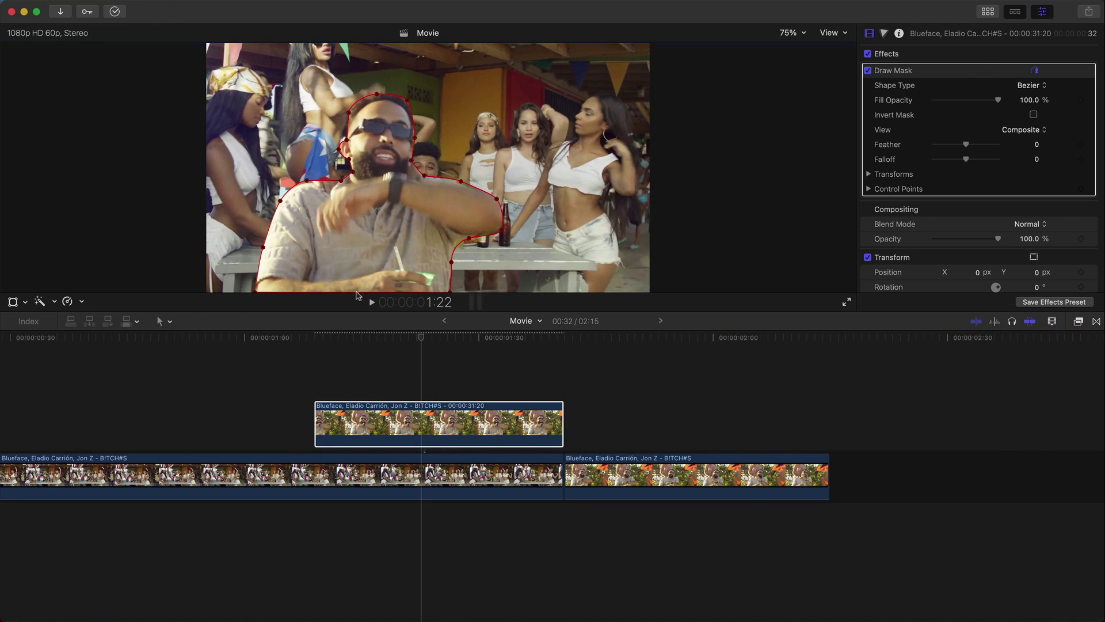
click(357, 295)
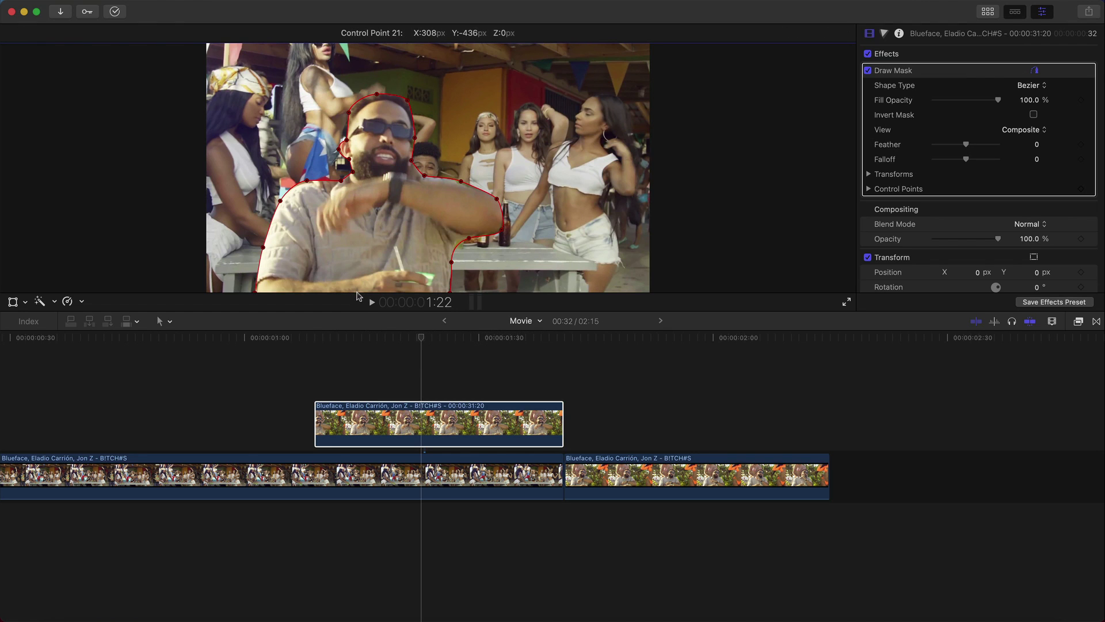
click(357, 298)
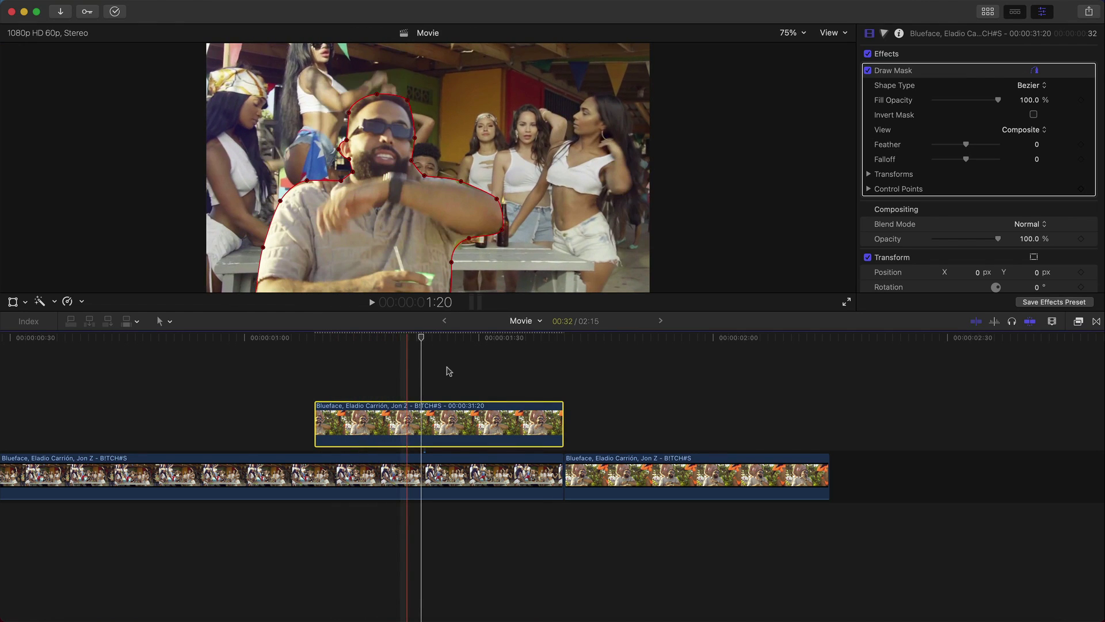
click(977, 195)
mouse_move(966, 147)
mouse_down()
mouse_move(988, 148)
mouse_move(963, 146)
mouse_up()
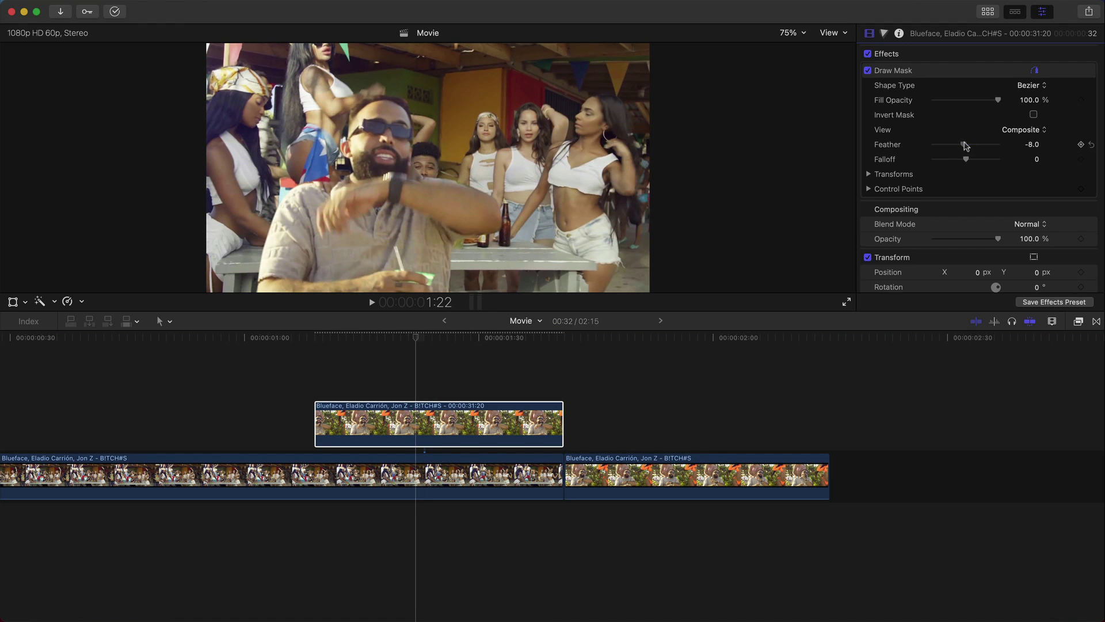
key(space)
key(space)
- Trim the masked layer's start later to 00:26 and play back from the new start
drag(316, 426, 362, 425)
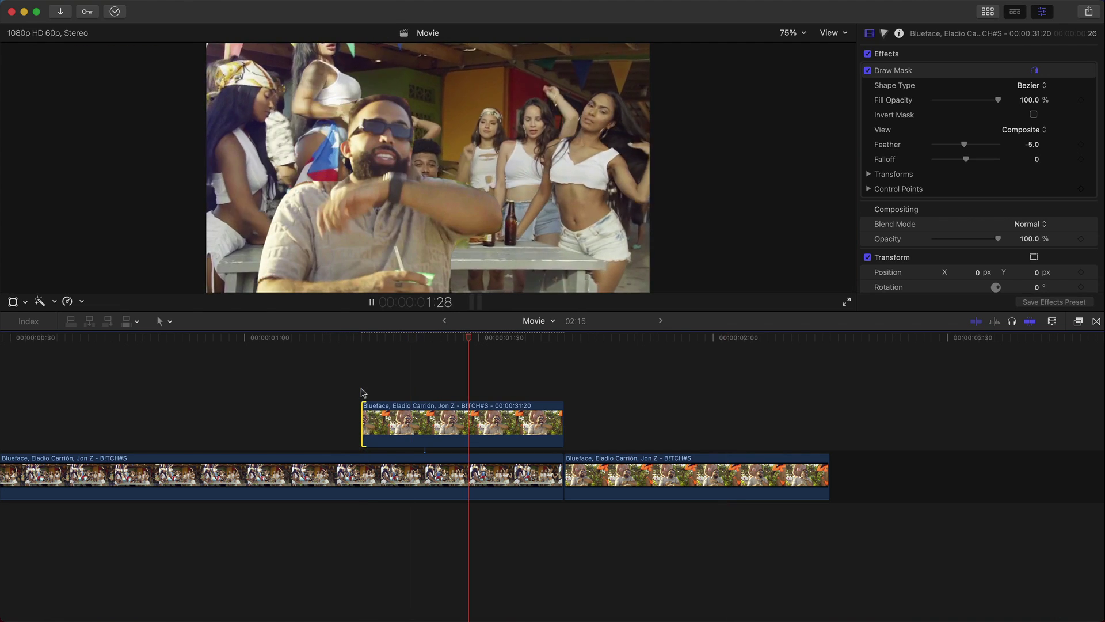
key(space)
scroll(332, 376, right, 3)
key(space)
click(324, 405)
click(329, 338)
click(1079, 321)
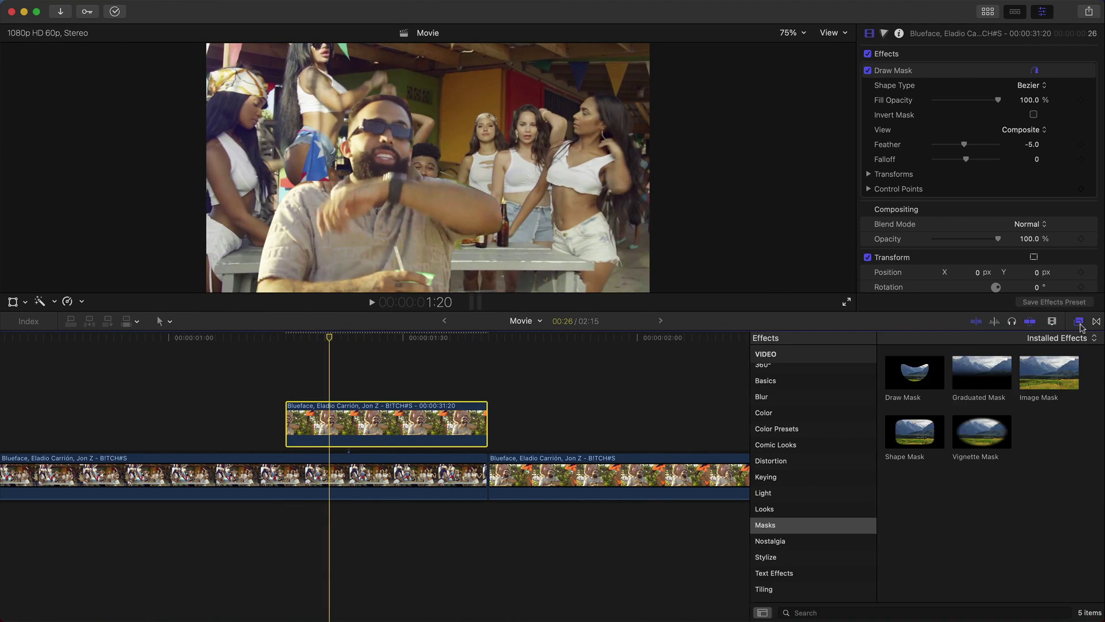
- Apply Directional blur to the masked sunglasses layer and set its Amount to 89
click(755, 403)
drag(915, 373, 451, 410)
click(1031, 219)
drag(1031, 219, 1031, 196)
click(282, 339)
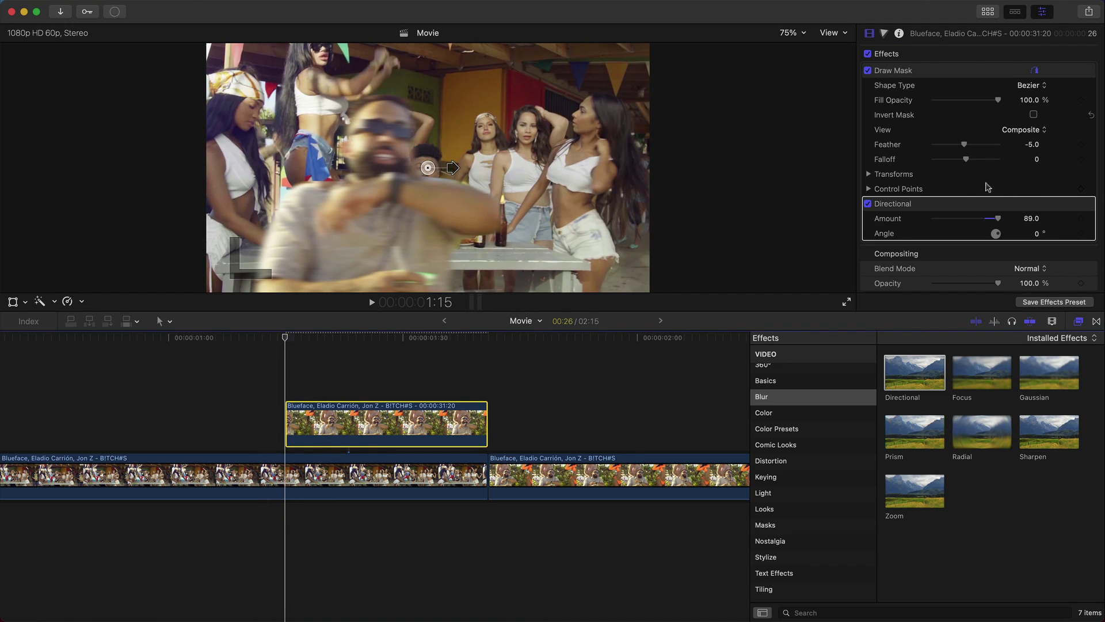
- Keyframe the layer's Position X and slide it off to the left at -1304.8 px
scroll(982, 154, down, 8)
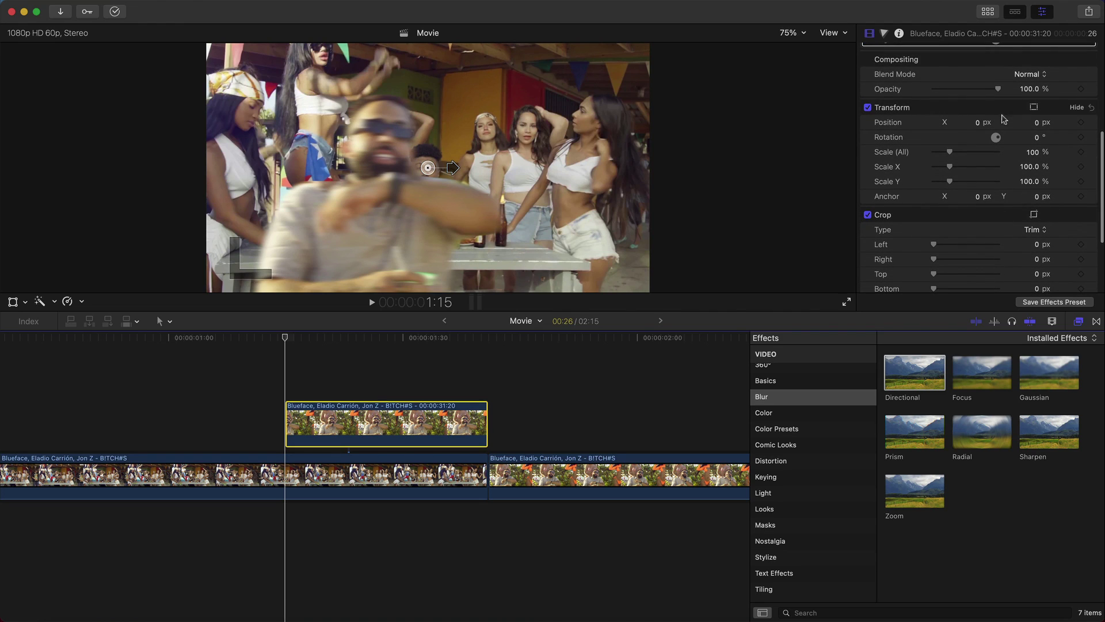
click(13, 301)
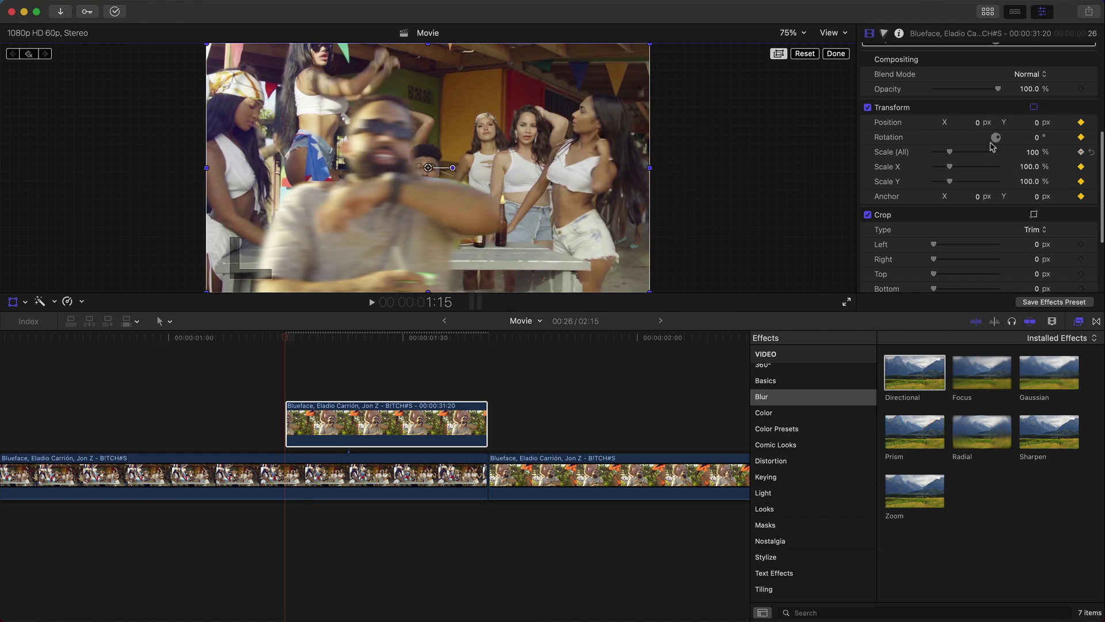
drag(977, 123, 933, 124)
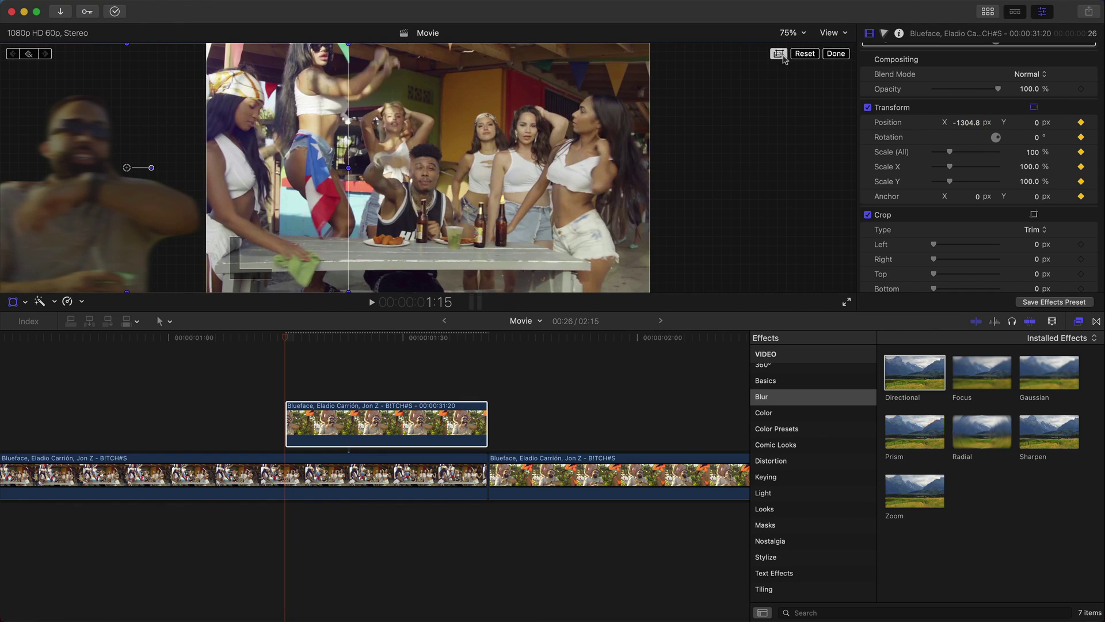
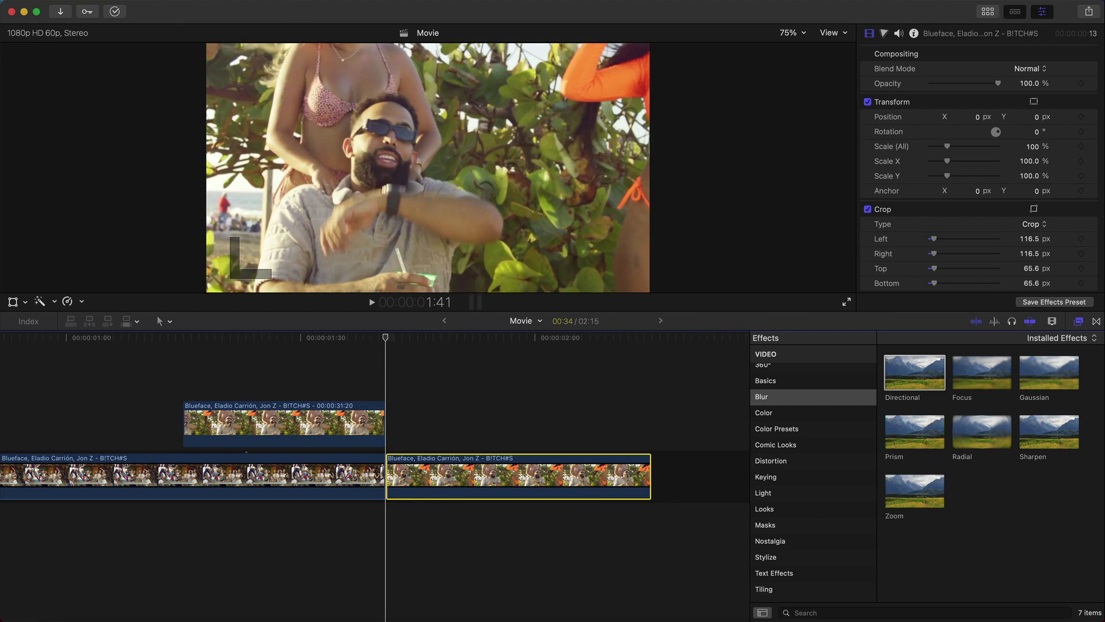
- Open the Edit menu
click(133, 1)
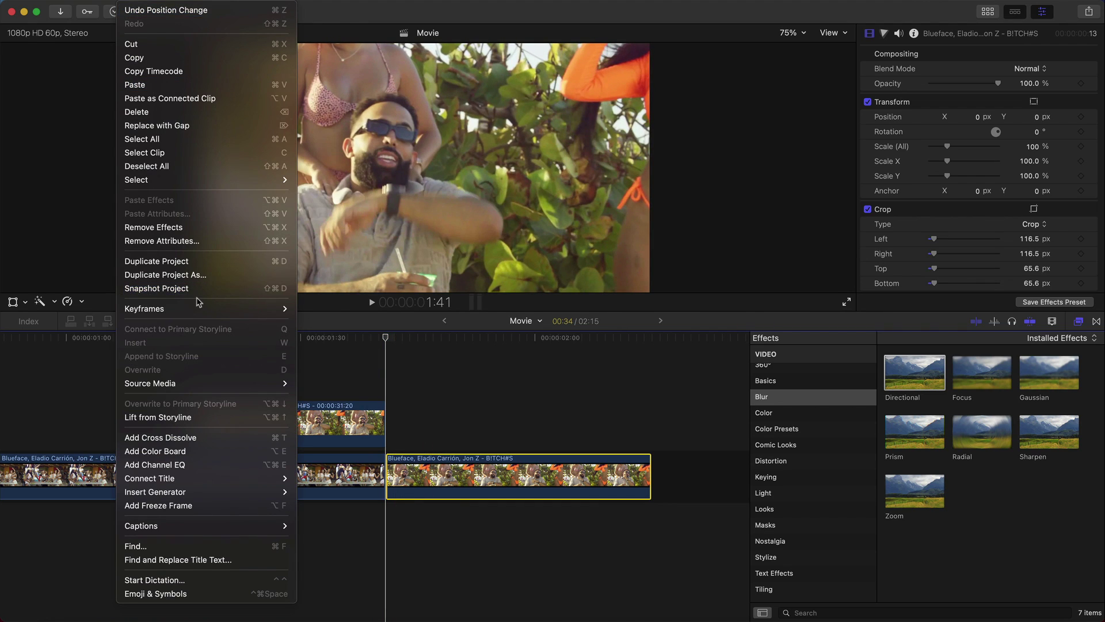
- Add a freeze frame, trim it to about one second and stack it above the connected clip
click(171, 505)
key(super+minus)
key(super+minus)
key(super+minus)
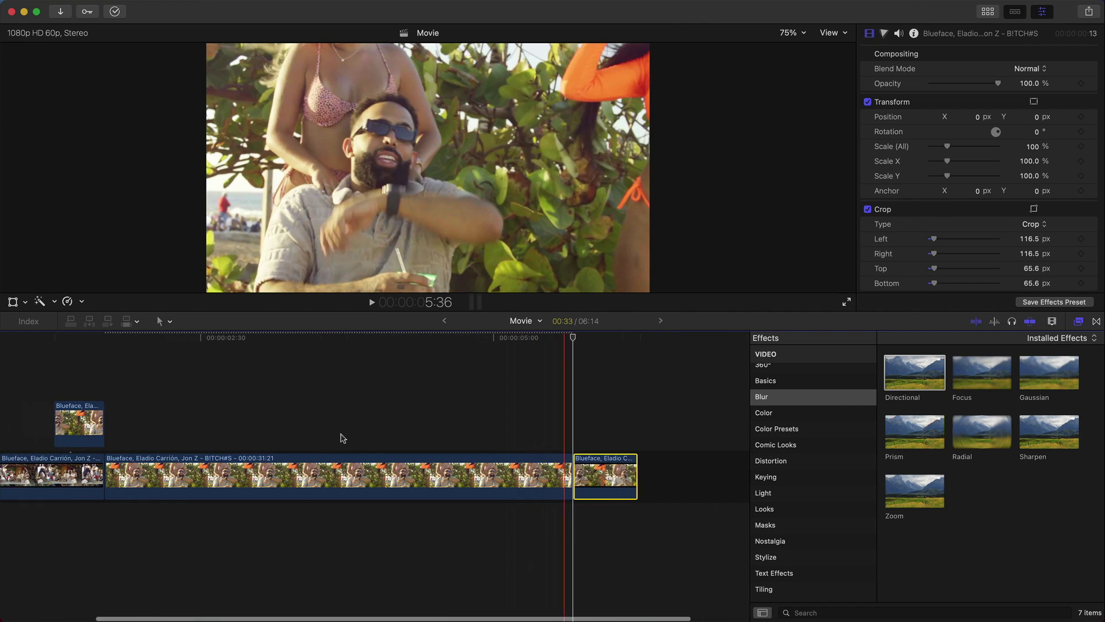
scroll(341, 438, left, 2)
click(420, 473)
drag(634, 474, 277, 396)
key(super+equal)
key(super+equal)
drag(462, 412, 274, 411)
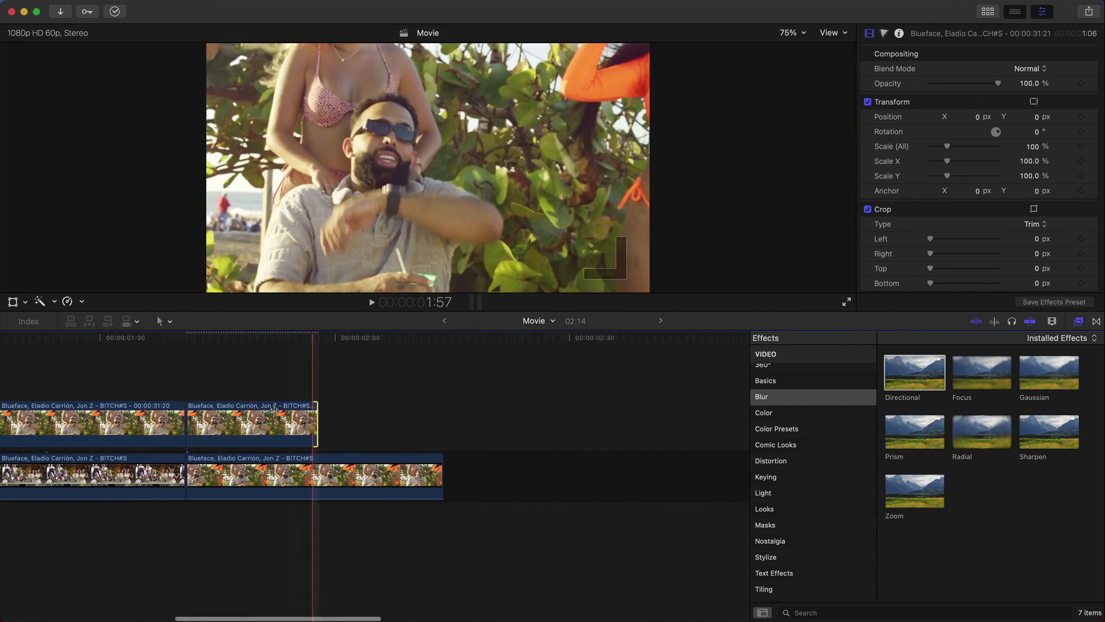
scroll(276, 411, left, 5)
drag(383, 420, 275, 366)
scroll(269, 380, left, 2)
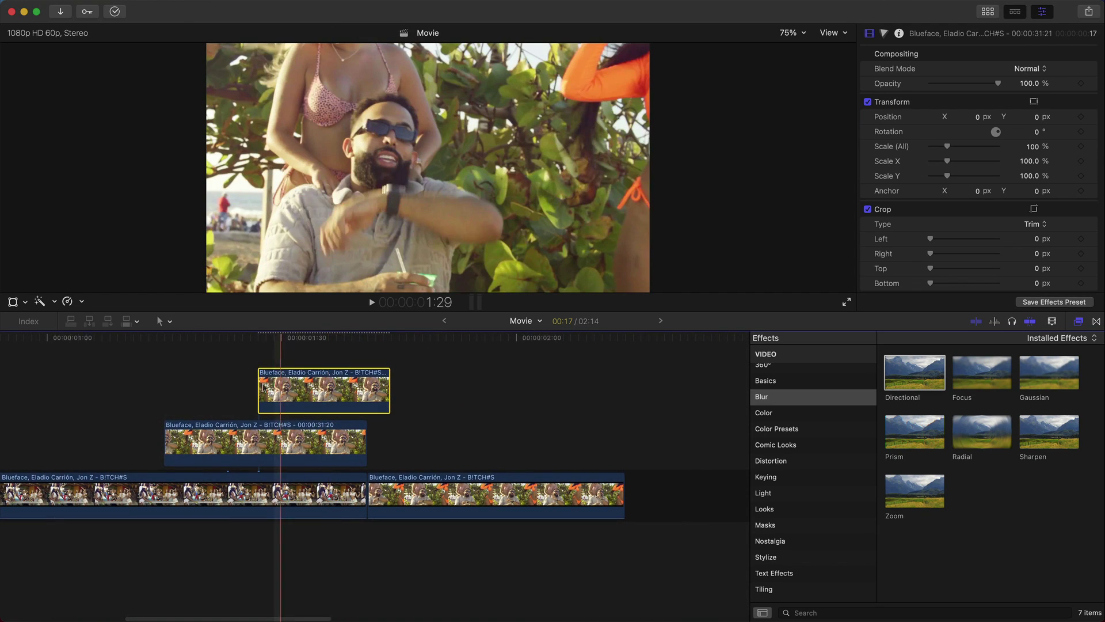
drag(390, 386, 367, 384)
drag(260, 383, 220, 372)
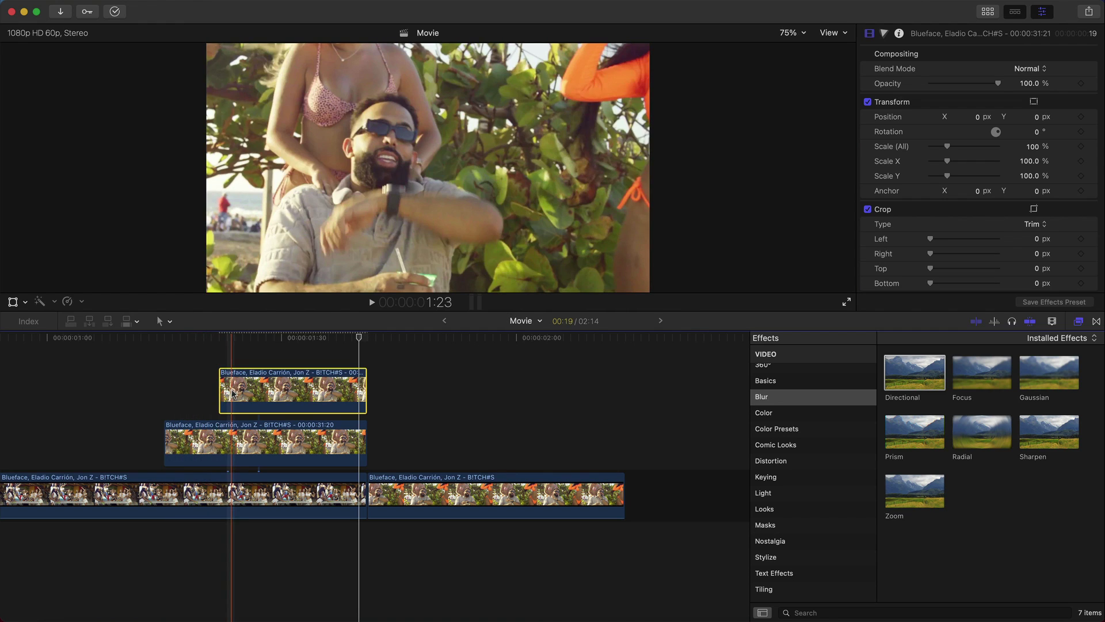
- Apply the Draw Mask effect to the top freeze-frame clip
click(197, 447)
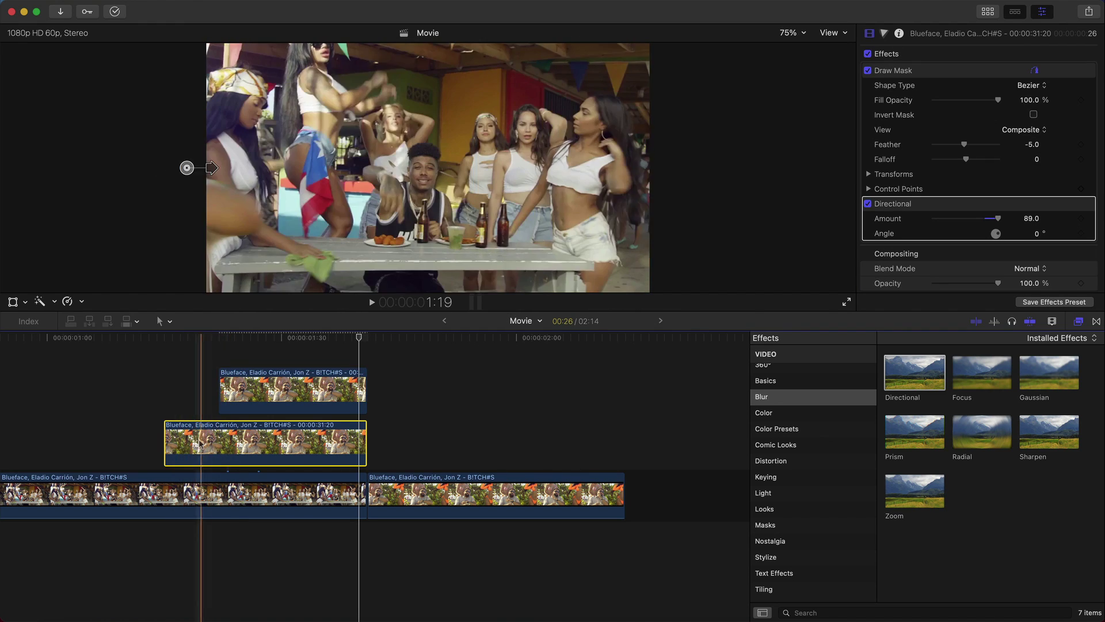
click(253, 386)
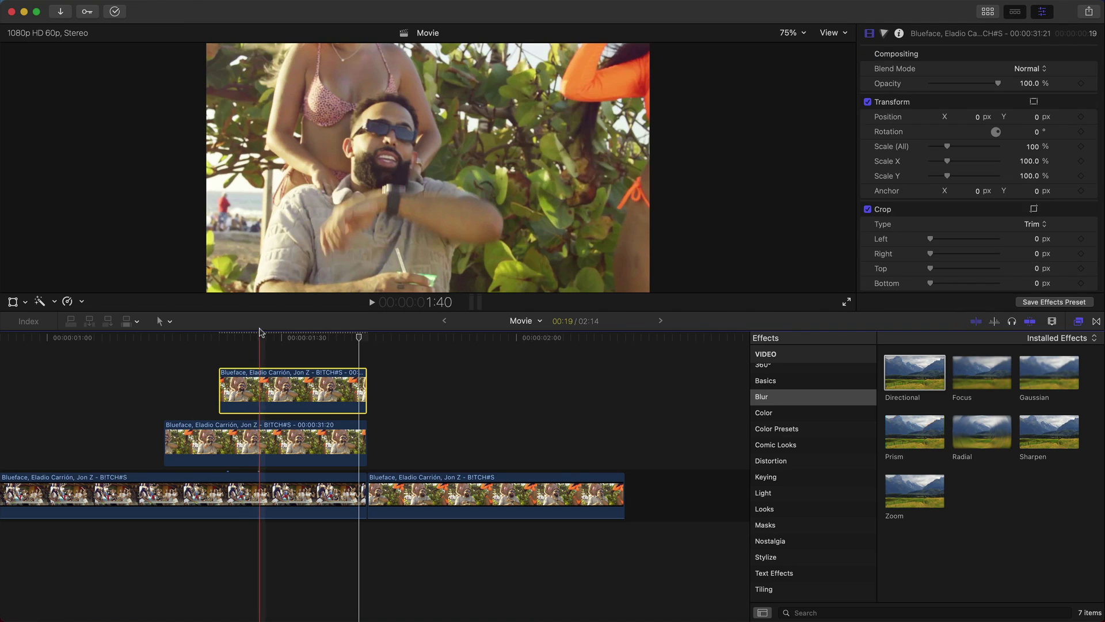
click(246, 340)
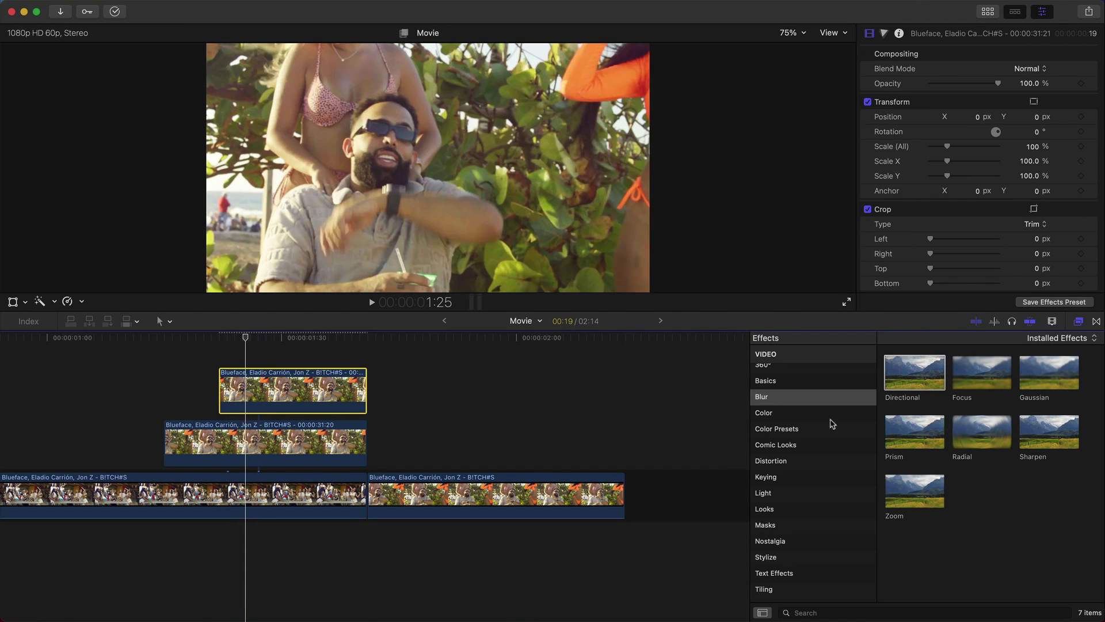
click(791, 525)
mouse_move(915, 372)
mouse_down()
mouse_move(353, 371)
mouse_move(315, 390)
mouse_up()
- Draw a closed mask outline around the dancer's arm in the viewer
scroll(315, 391, left, 2)
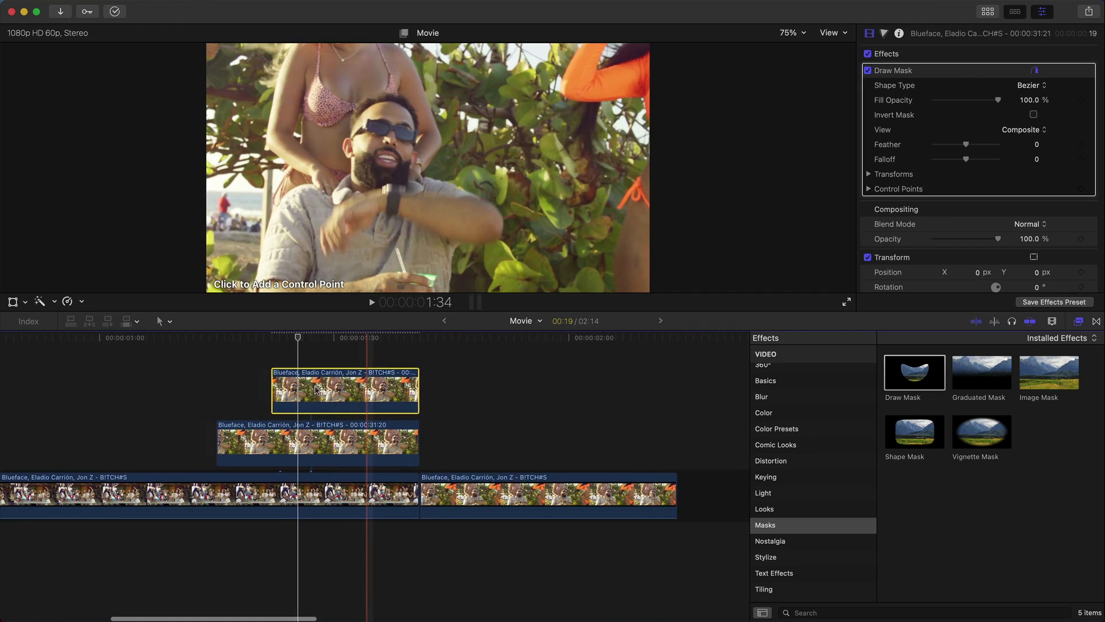
click(294, 46)
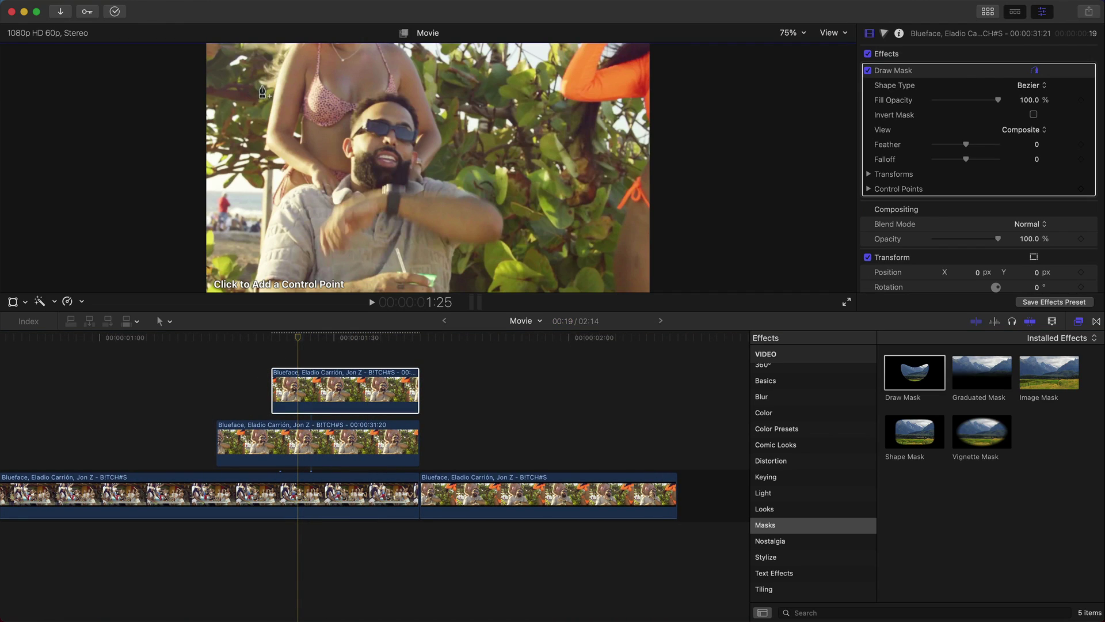
click(294, 49)
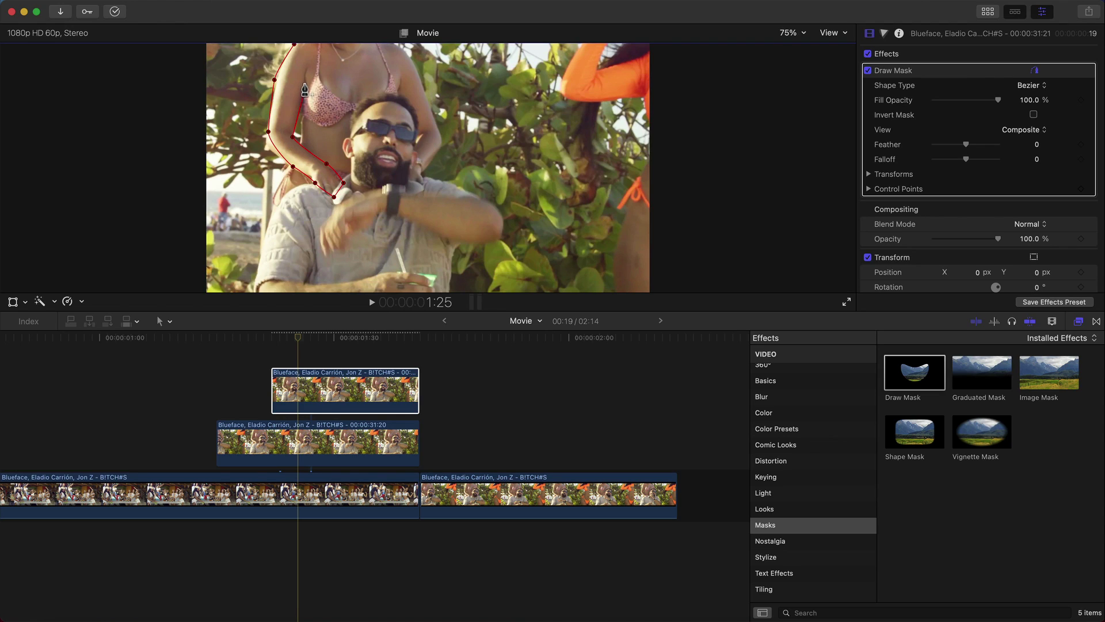
click(321, 44)
click(294, 44)
- Set the mask Feather to -11 and Falloff to -65
click(913, 208)
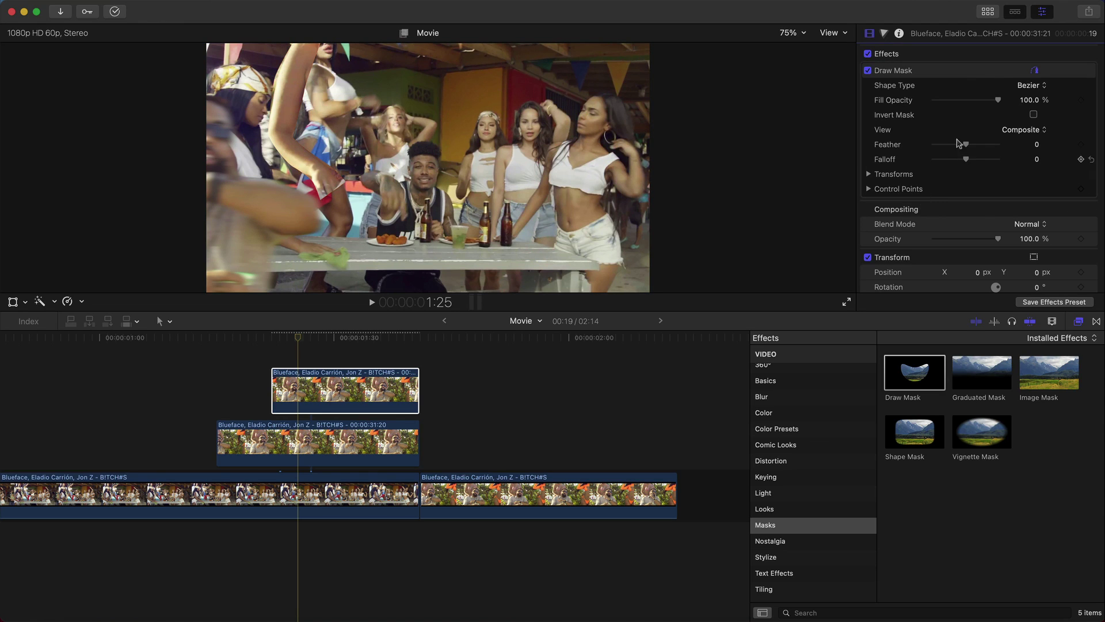
drag(968, 146, 963, 148)
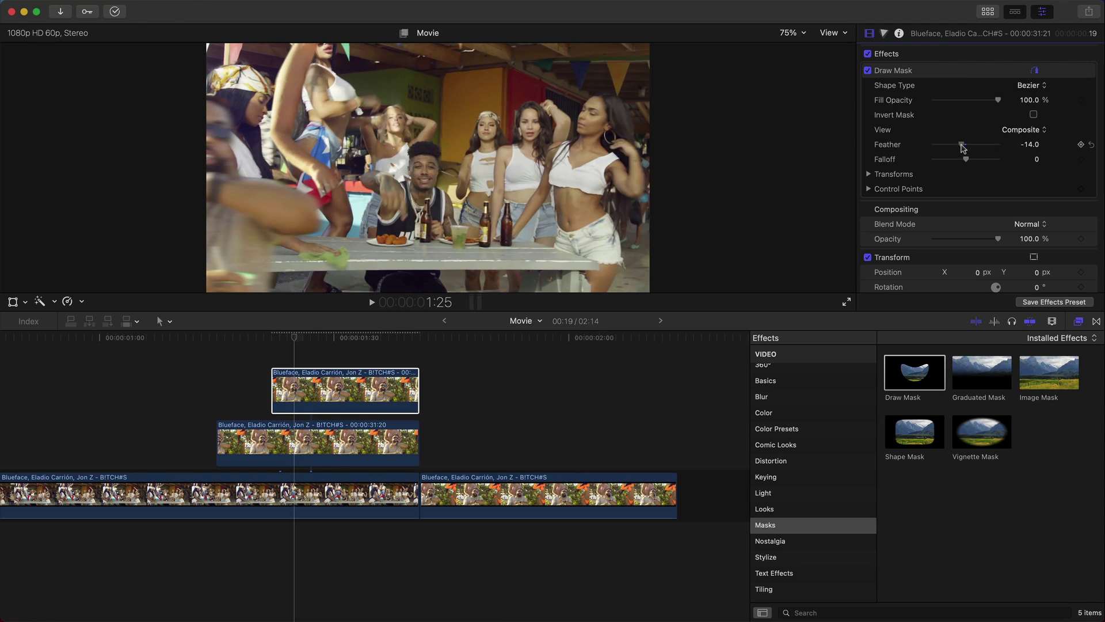
drag(958, 161, 945, 159)
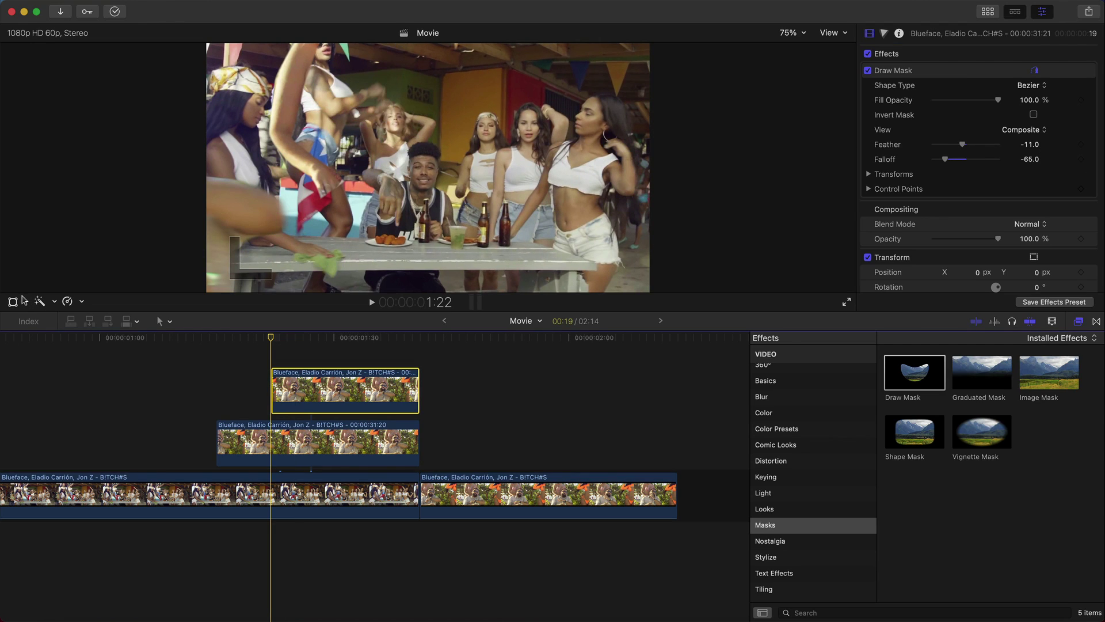
- Apply Directional blur to the freeze frame and set its Angle to 272°
click(761, 396)
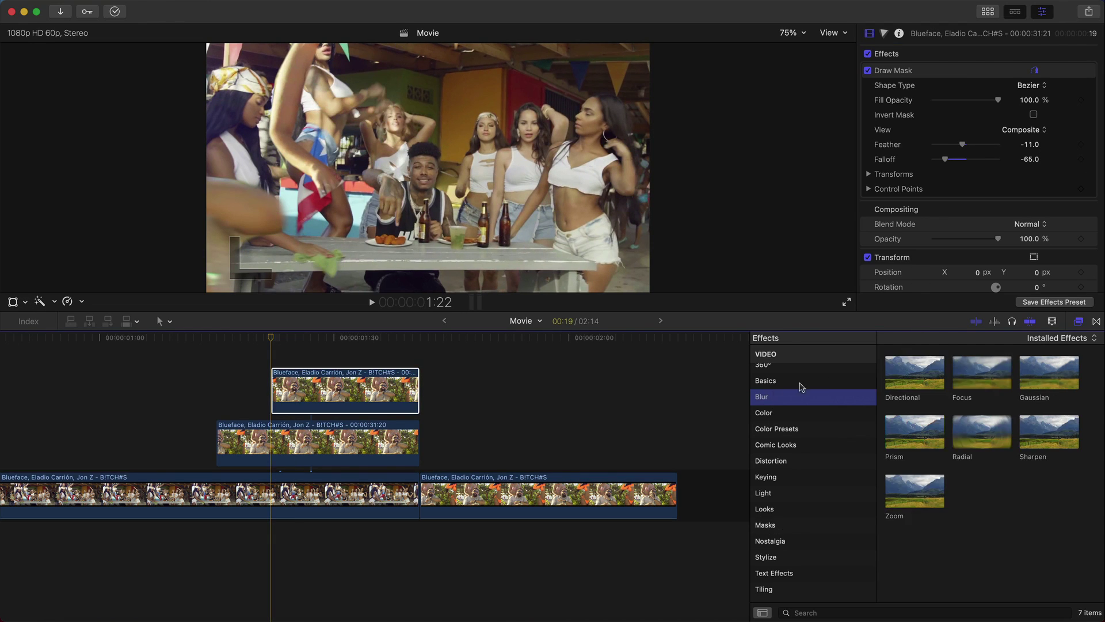
drag(915, 372, 360, 383)
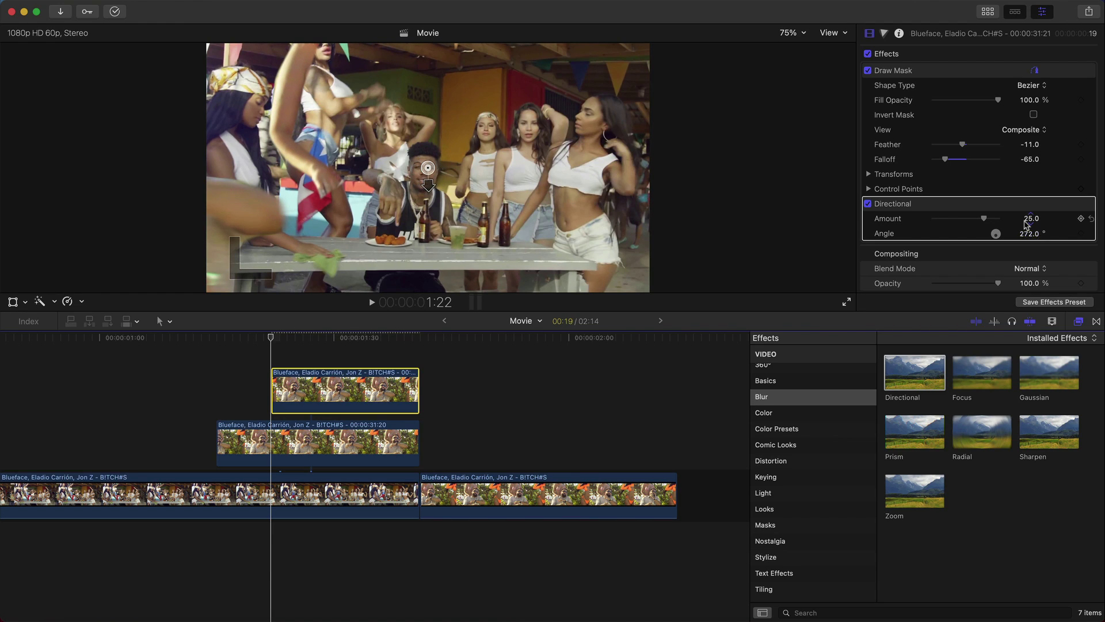
drag(429, 192, 429, 192)
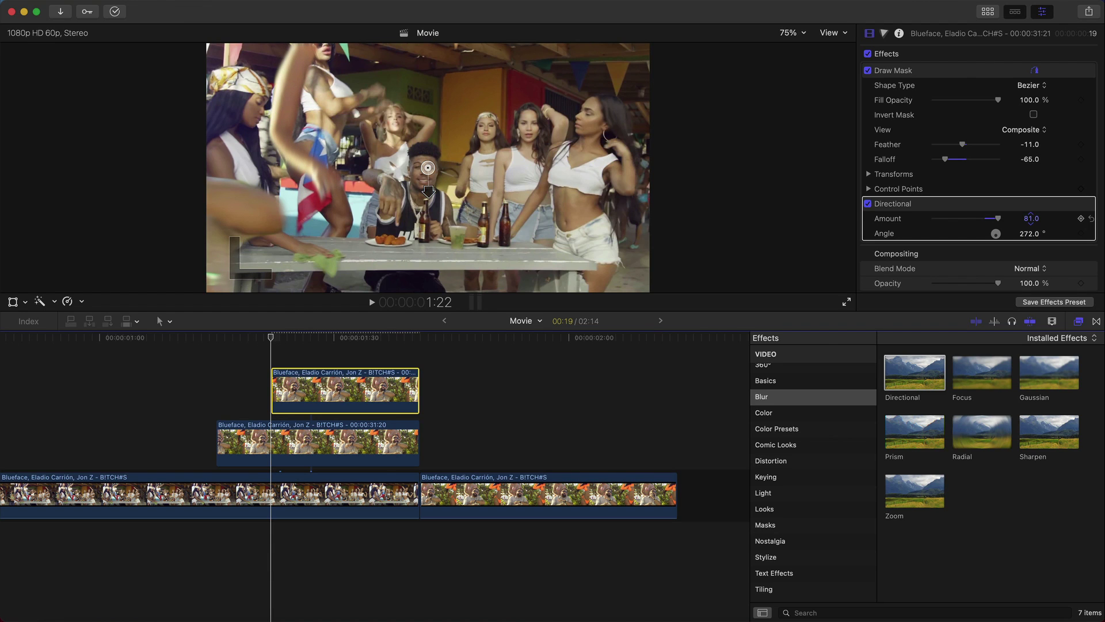
- Keyframe the blur Amount from 81 at the clip's start to 0 at its end
click(339, 340)
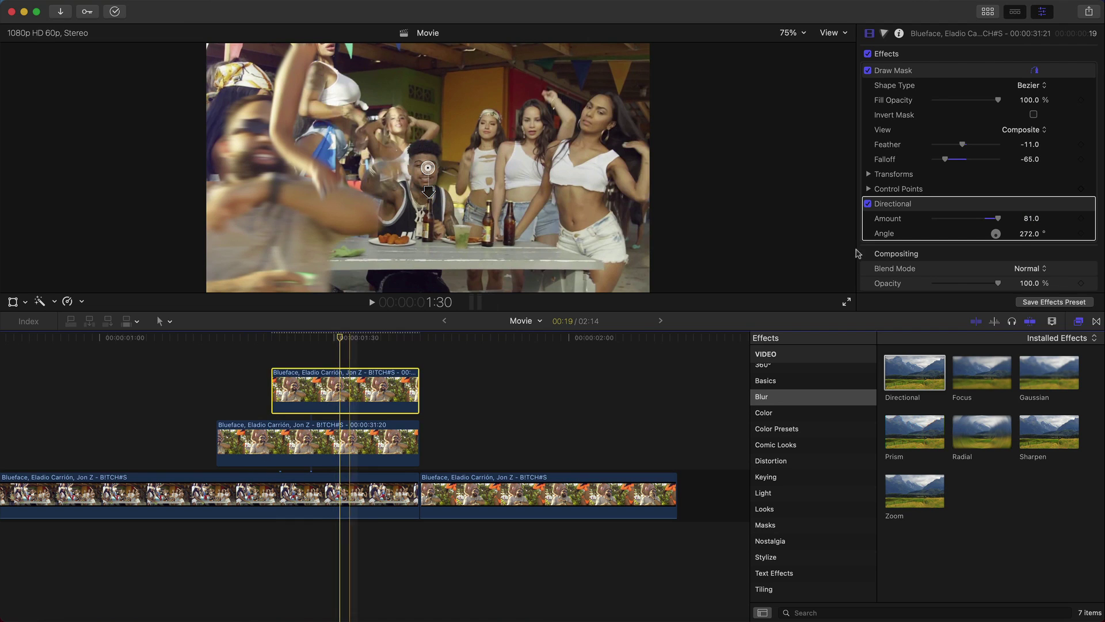
click(1081, 219)
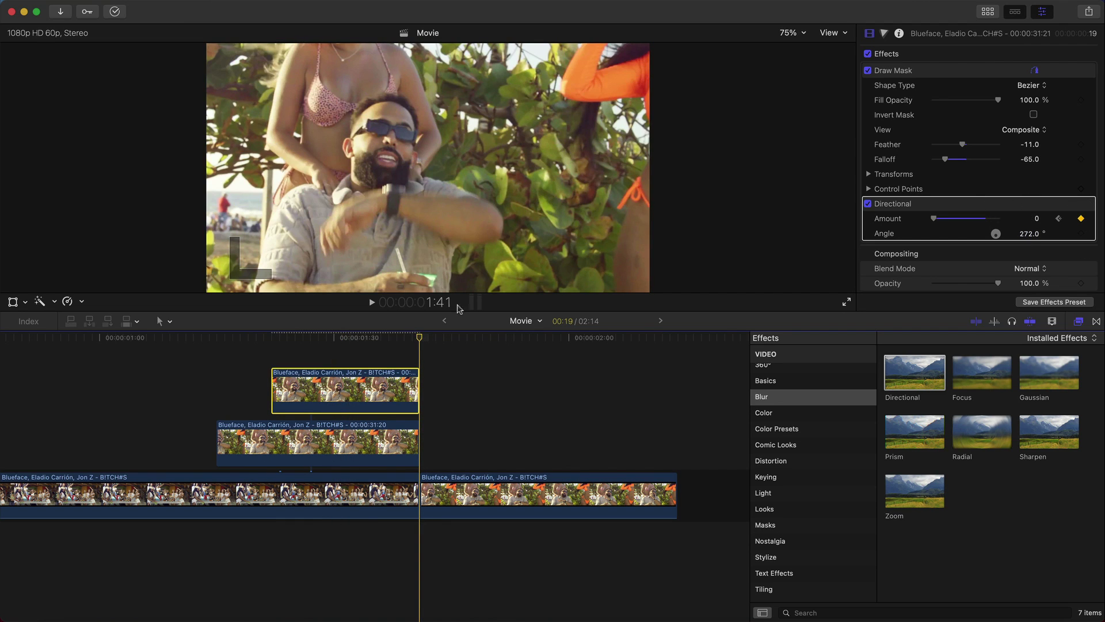
click(272, 339)
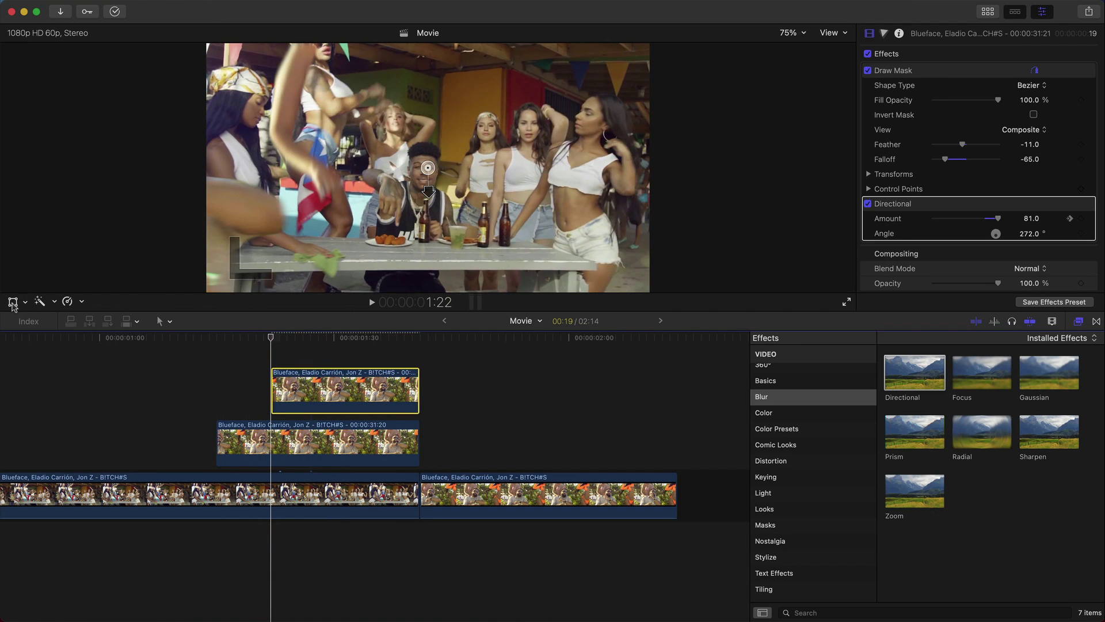
click(13, 302)
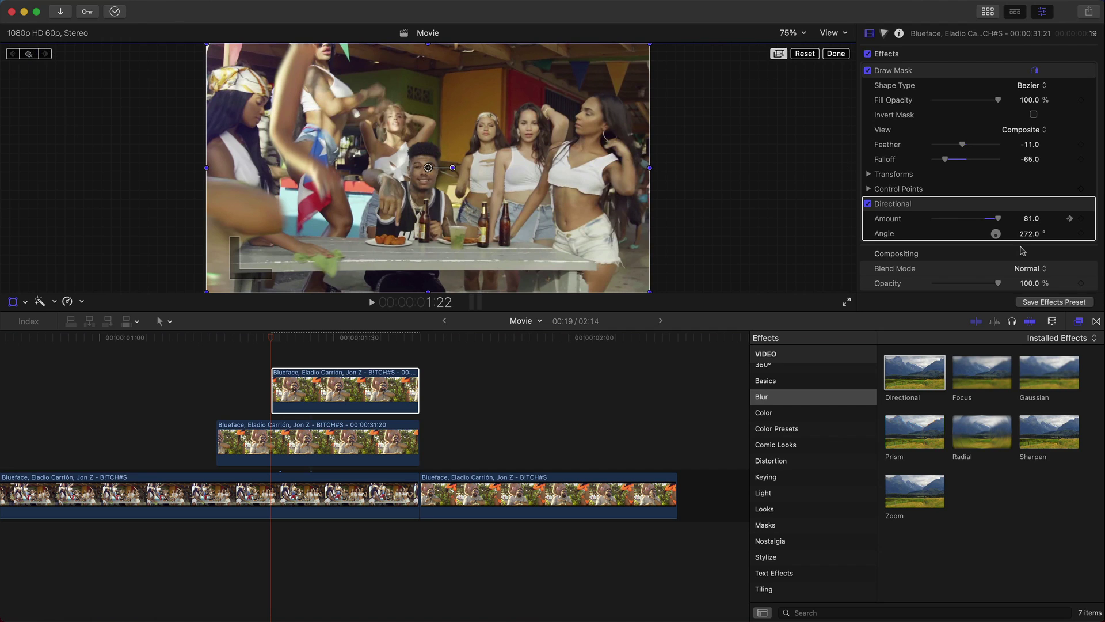
- Keyframe the freeze frame's Position Y from 706 px at its start to 0 px at its end
scroll(1015, 198, down, 5)
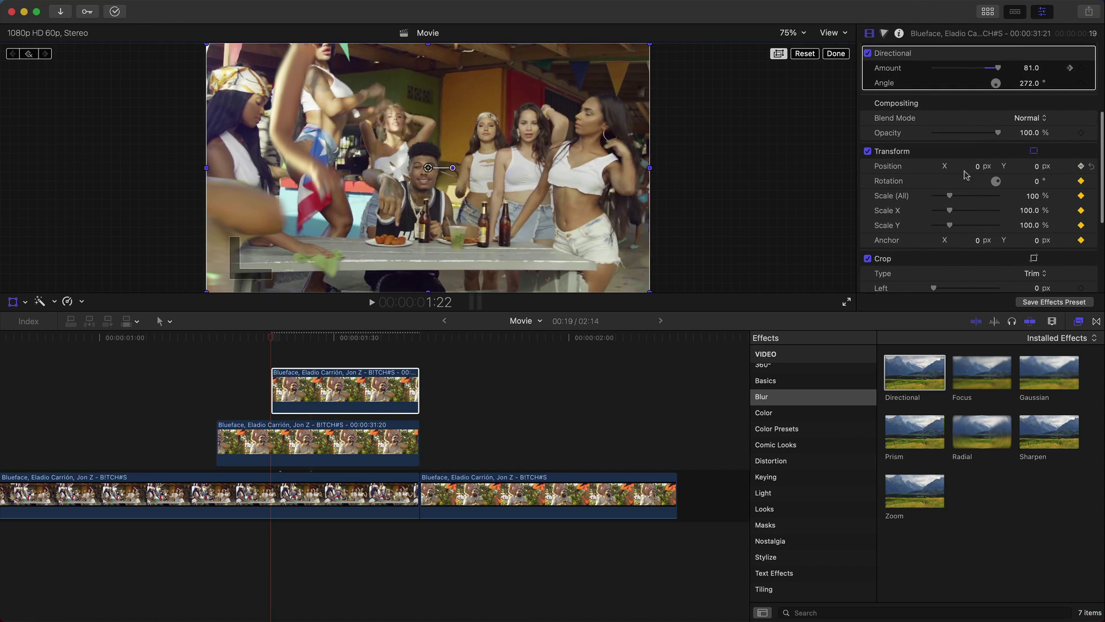
scroll(950, 165, down, 2)
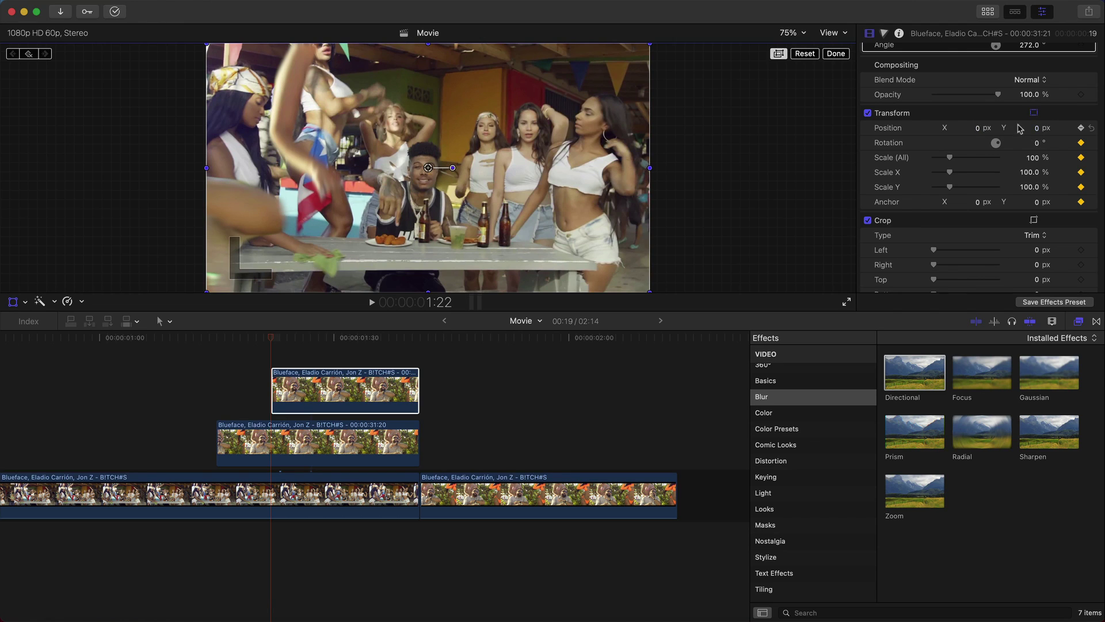
drag(1039, 131, 1037, 128)
drag(272, 339, 419, 340)
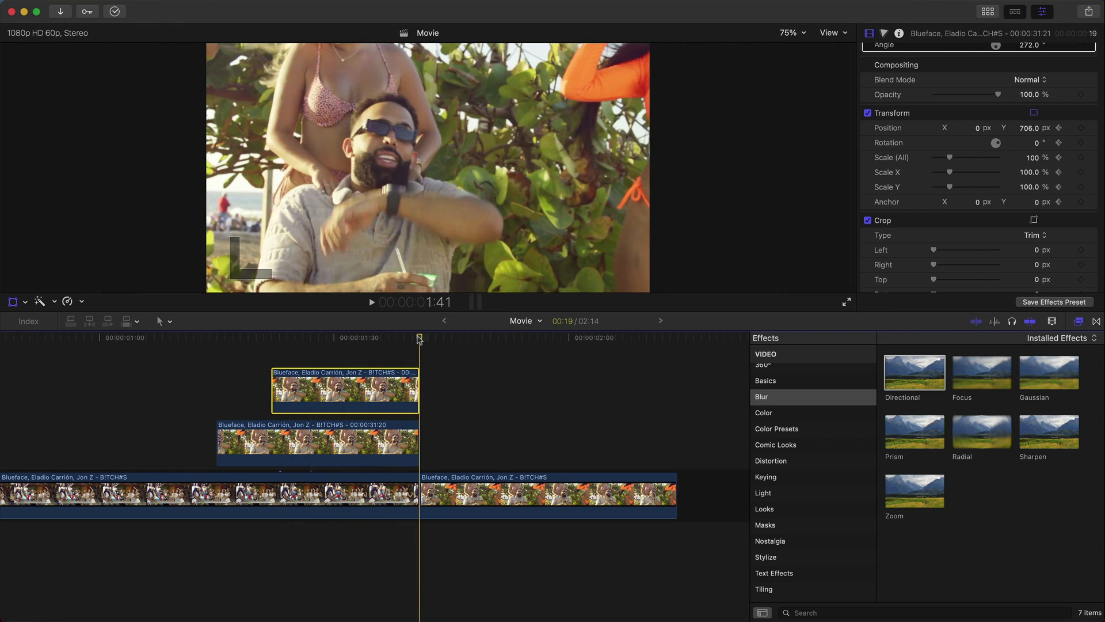
key(Left)
scroll(973, 144, up, 3)
click(1032, 214)
text(0)
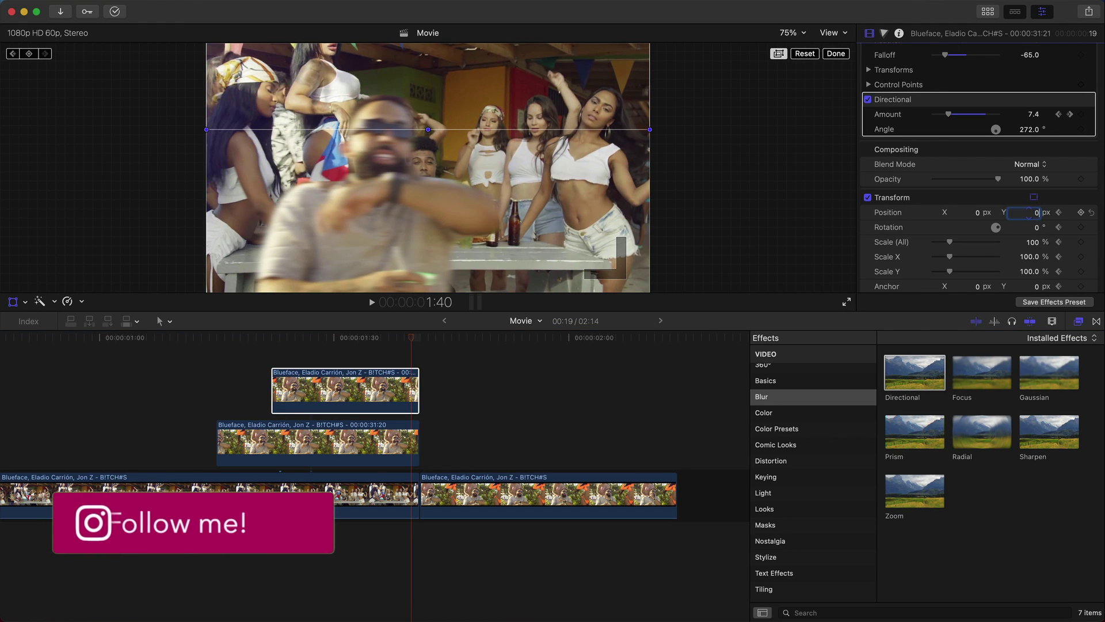
key(Return)
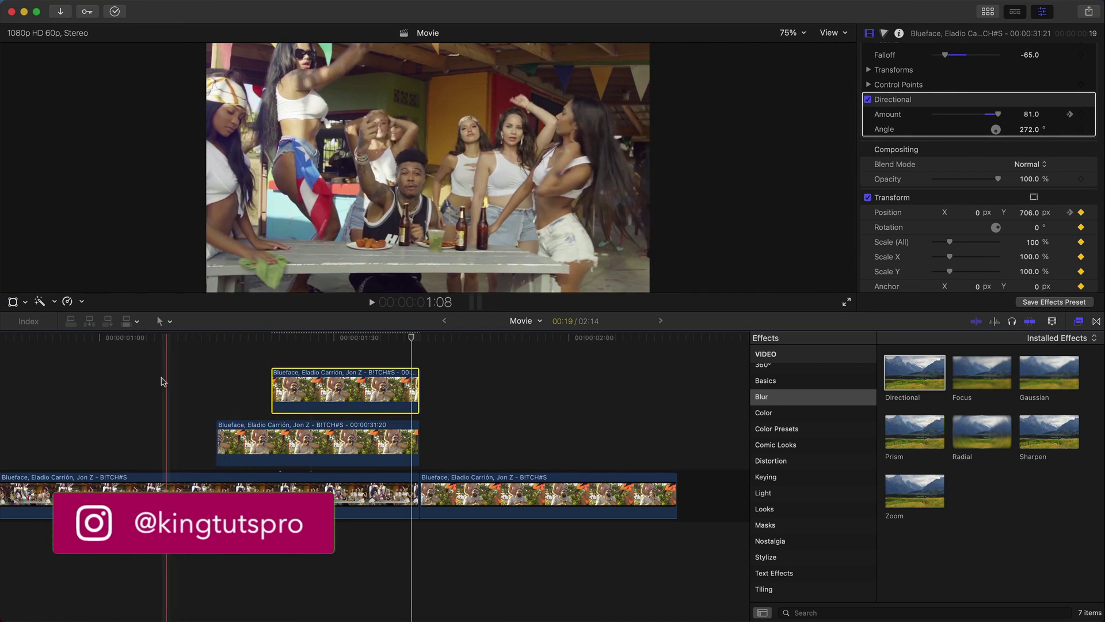
- Play back the layered blur transition and marquee-select both stacked blurred copies
key(space)
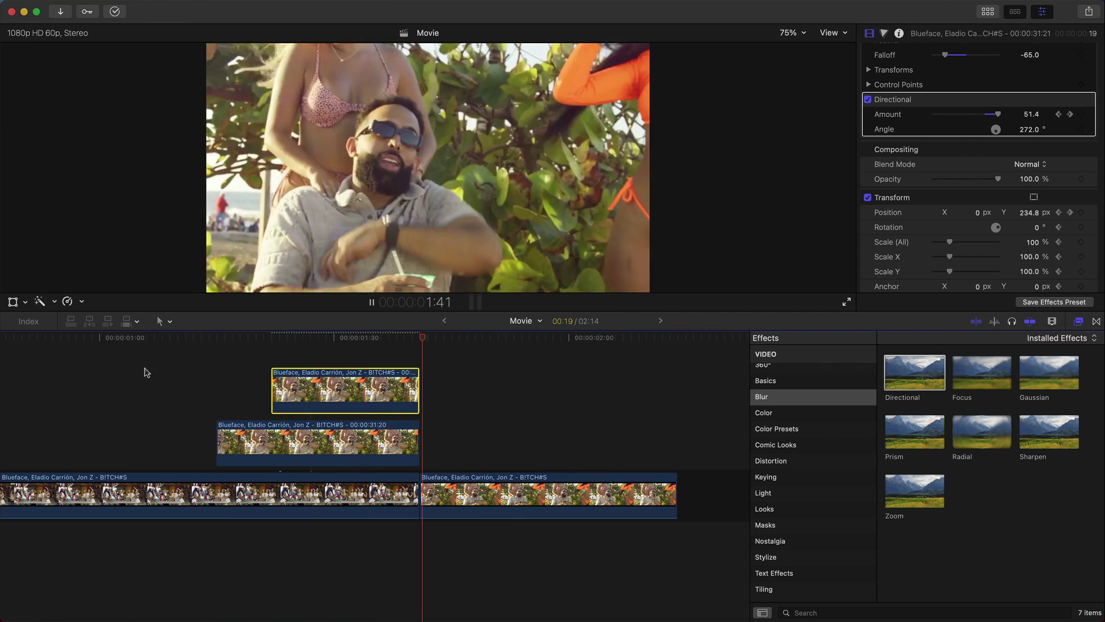
key(space)
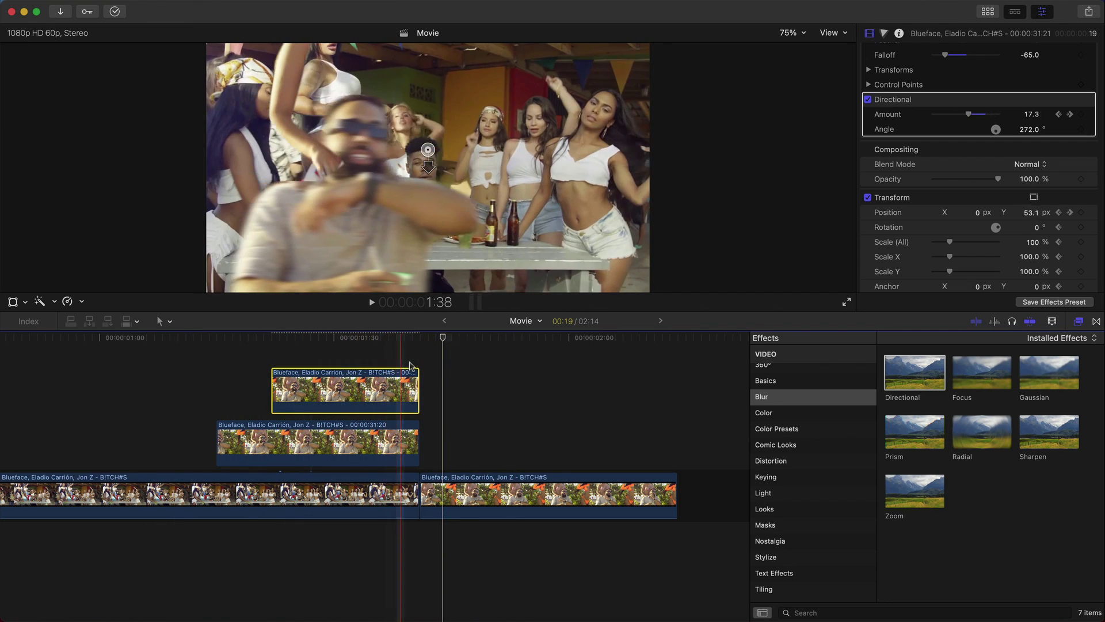
key(space)
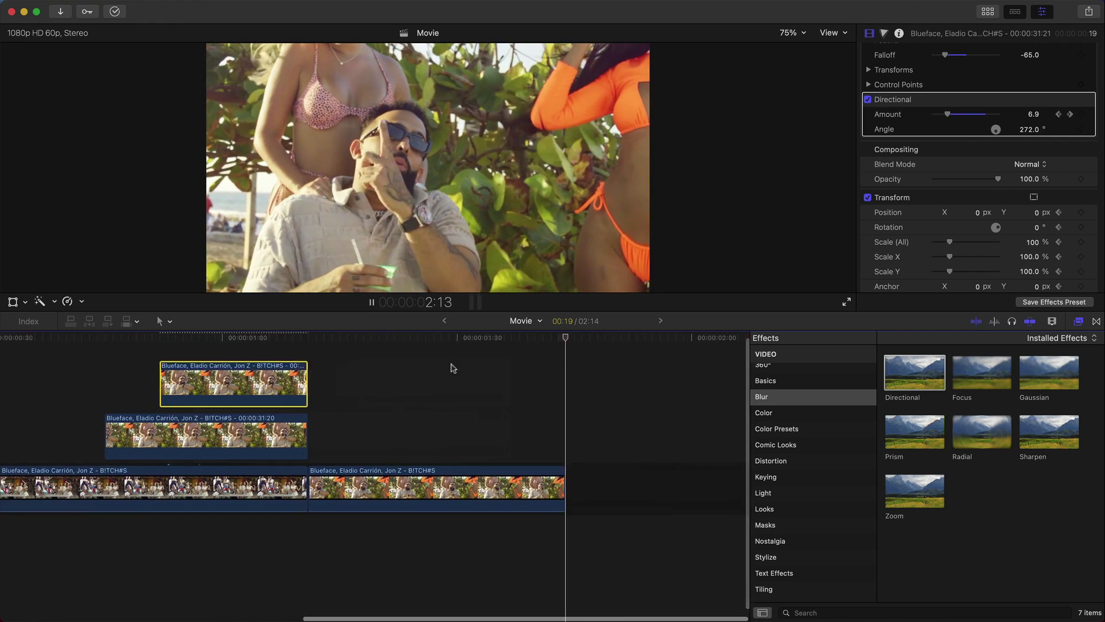
key(super+minus)
key(super+equal)
scroll(223, 395, right, 3)
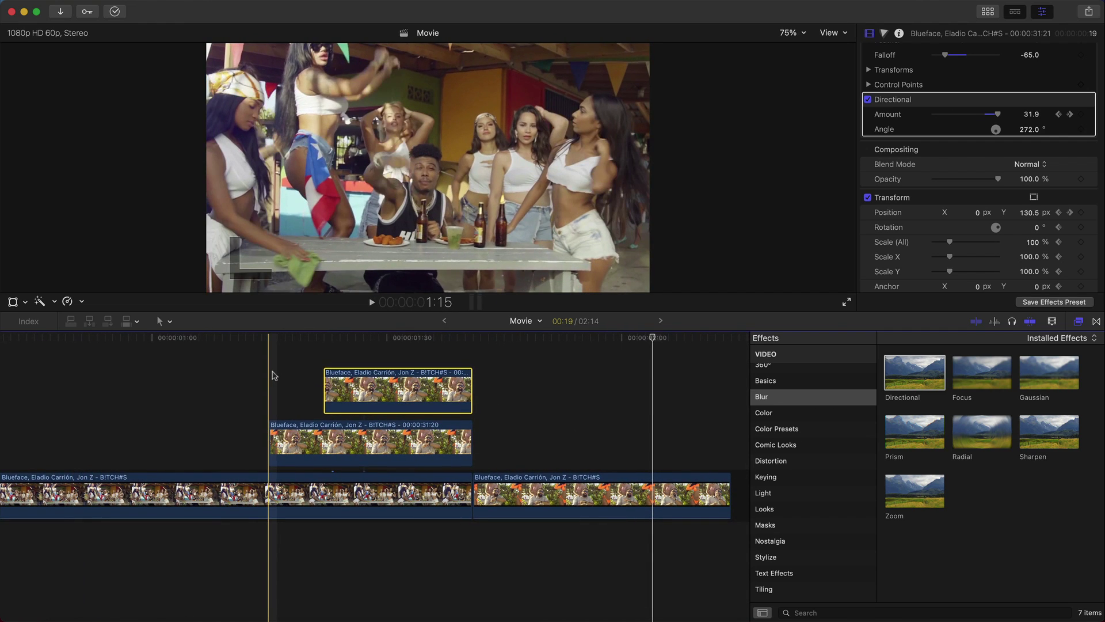
drag(272, 372, 374, 429)
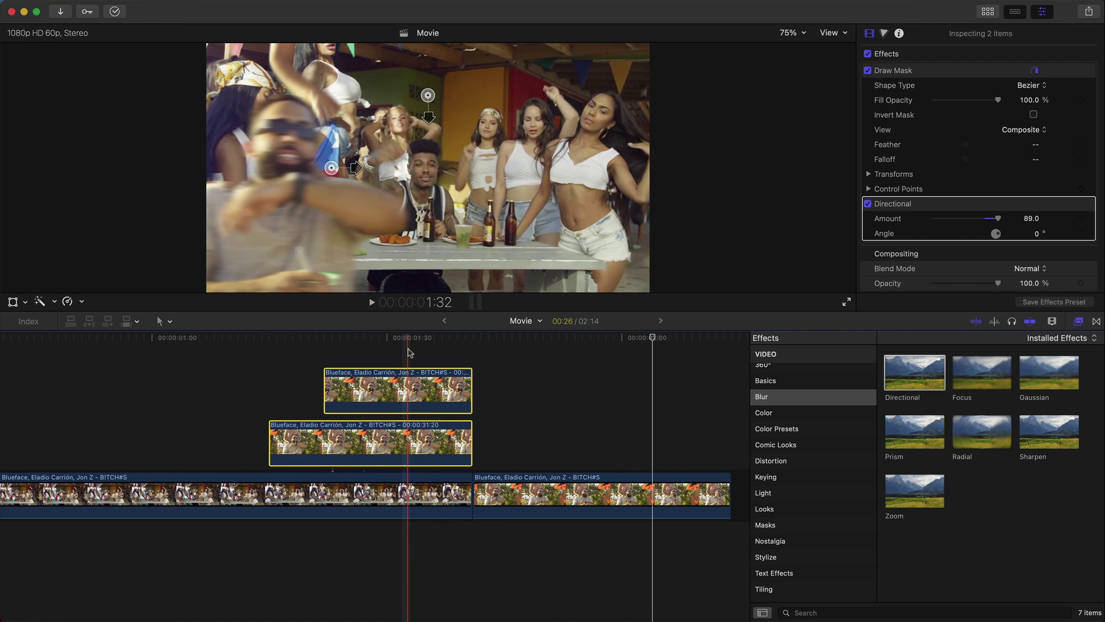
- Delete both blurred overlay copies and show the Libraries browser
key(Delete)
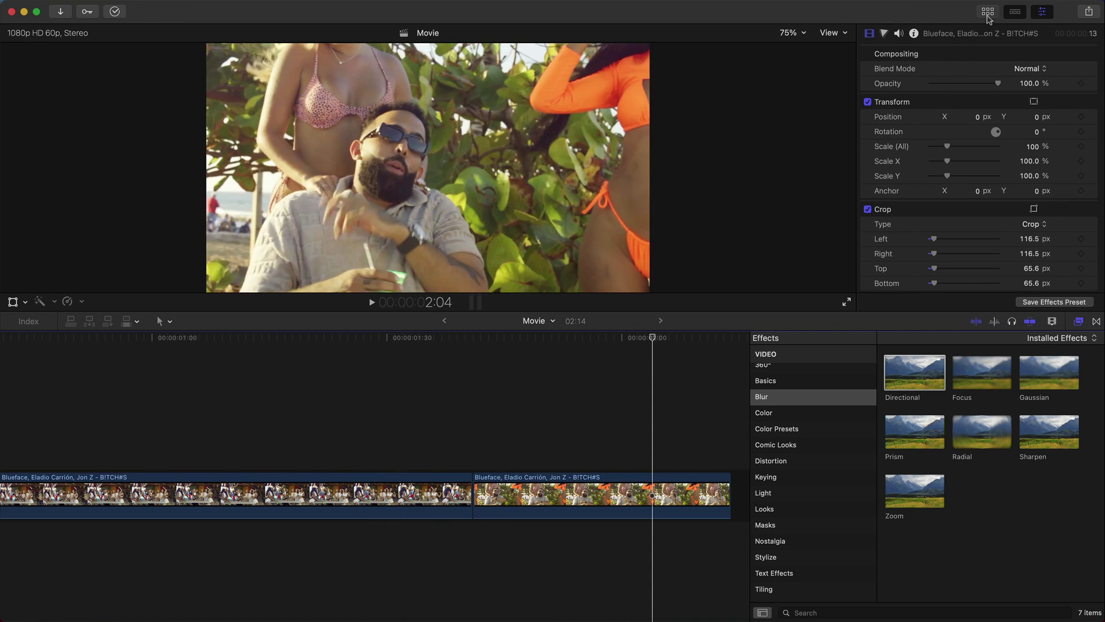
click(988, 12)
click(336, 248)
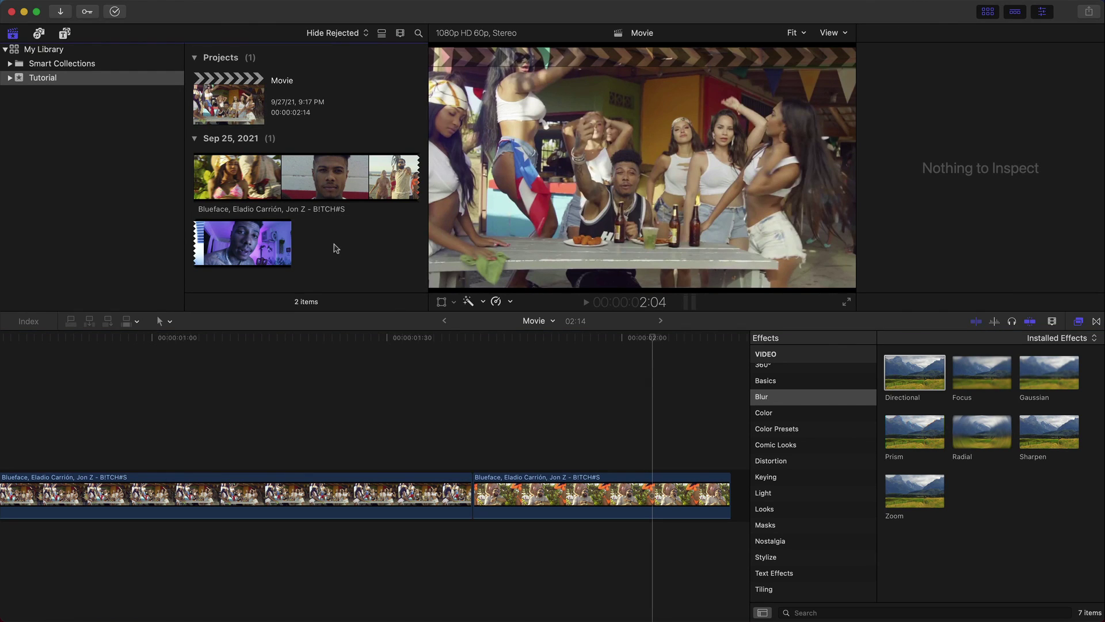
- Import the 09_WEED_LEAF and 018_PARTY_RED_CUPS clips from 20 TRANSITIONS - KTP into the Tutorial event
key(super+i)
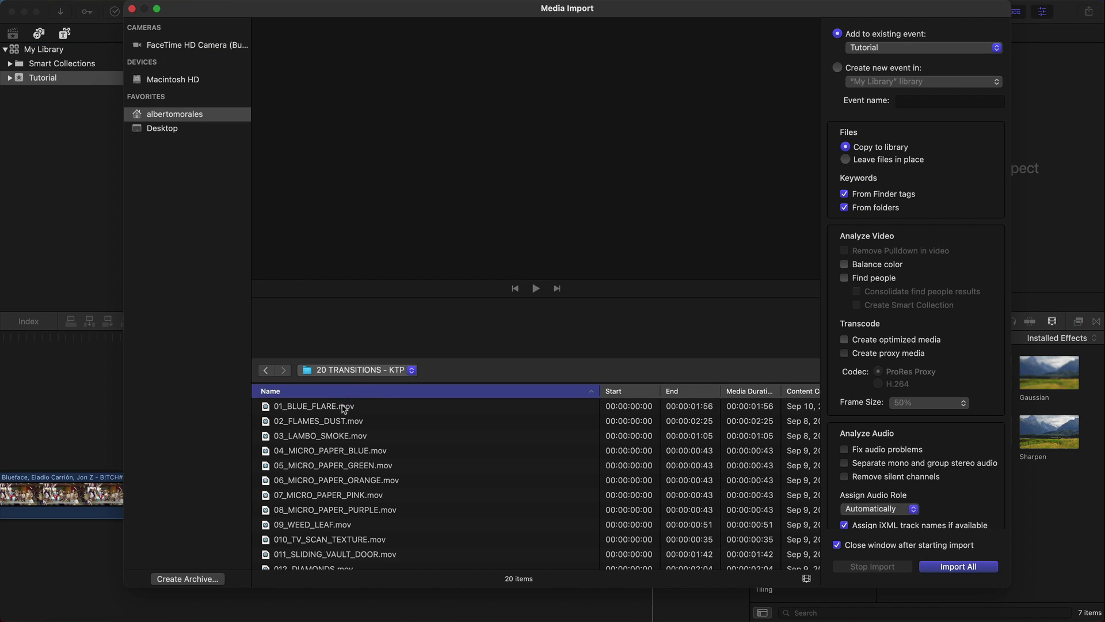
click(344, 407)
scroll(322, 486, down, 5)
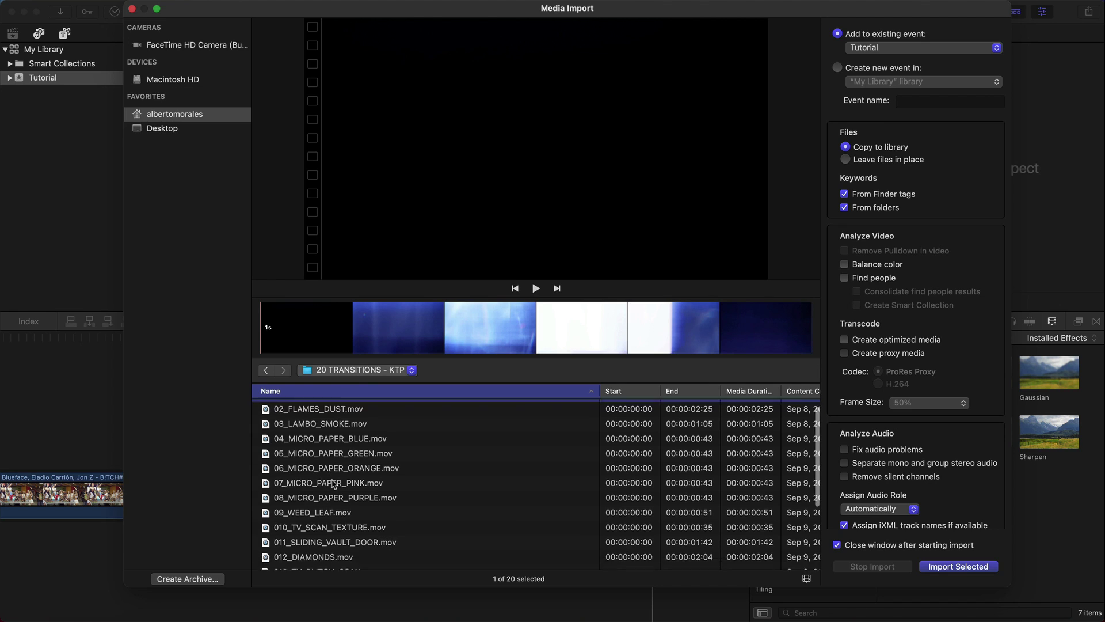
scroll(323, 487, up, 5)
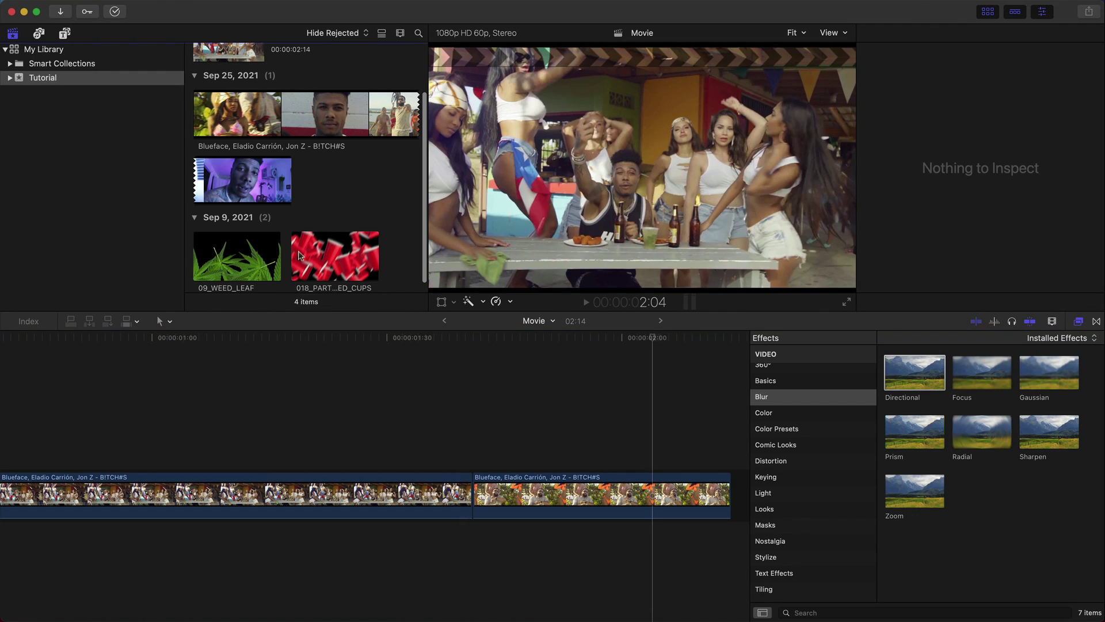
- Connect 018_PARTY_RED_CUPS above the cut, shift it 10 frames earlier, and preview it
drag(335, 256, 305, 406)
key(super+minus)
key(super+minus)
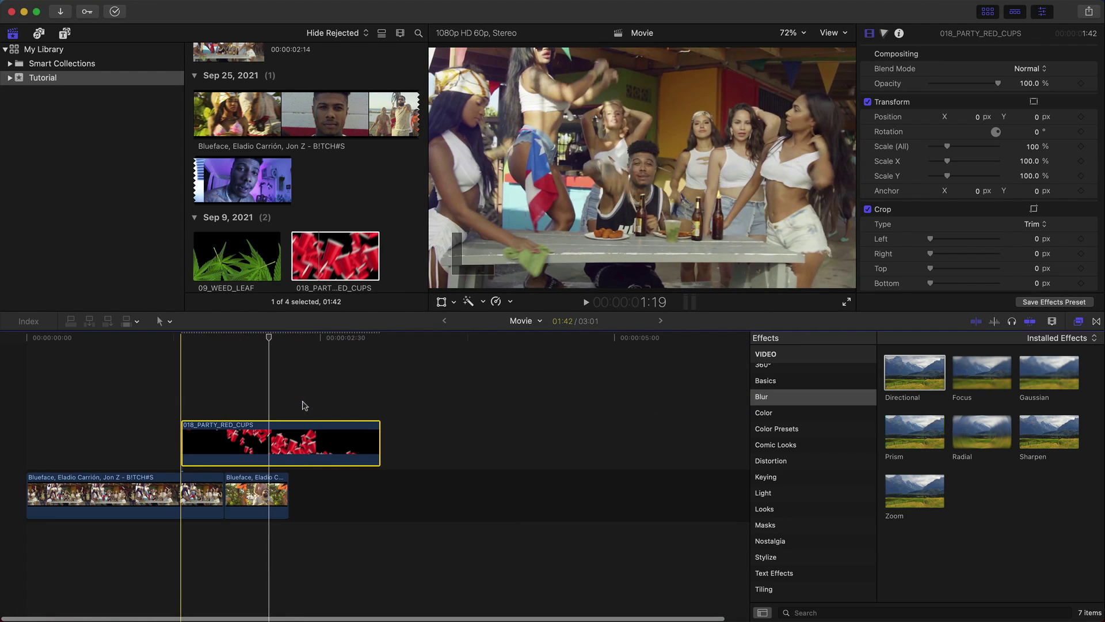
key(super+equal)
scroll(271, 412, left, 3)
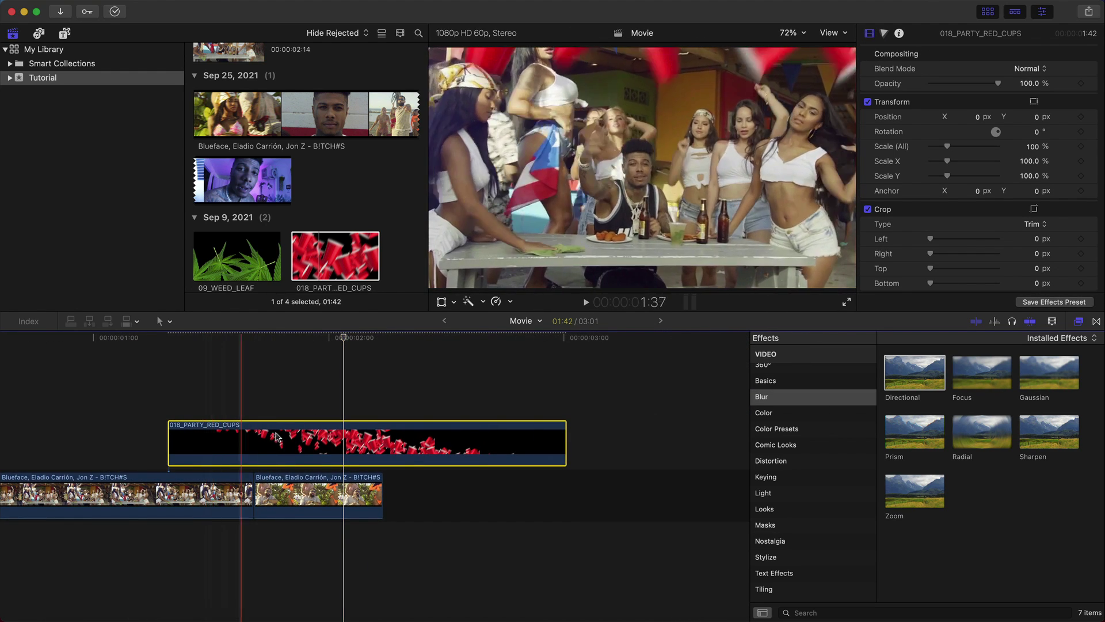
scroll(484, 432, left, 3)
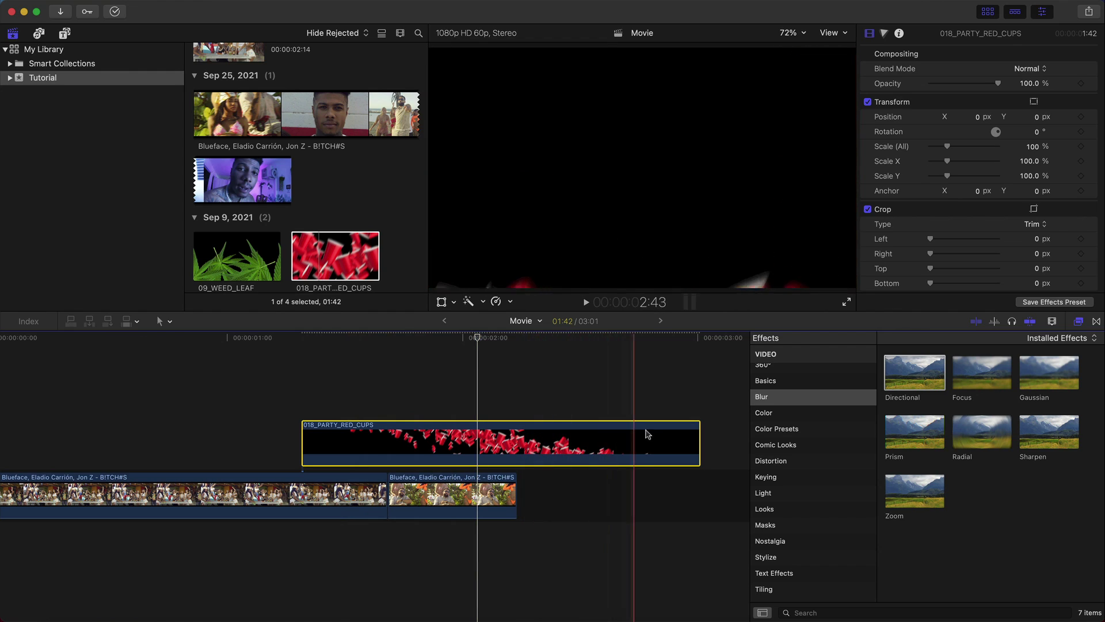
drag(470, 435, 431, 434)
key(space)
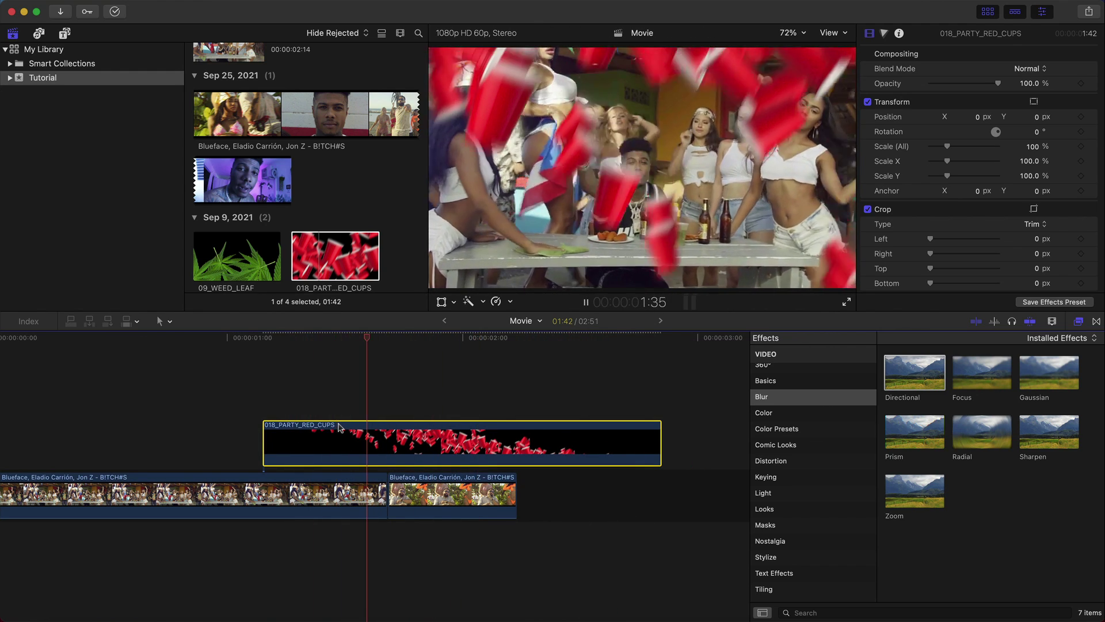
key(space)
- Speed the red-cups overlay up to Fast 184%
key(super+r)
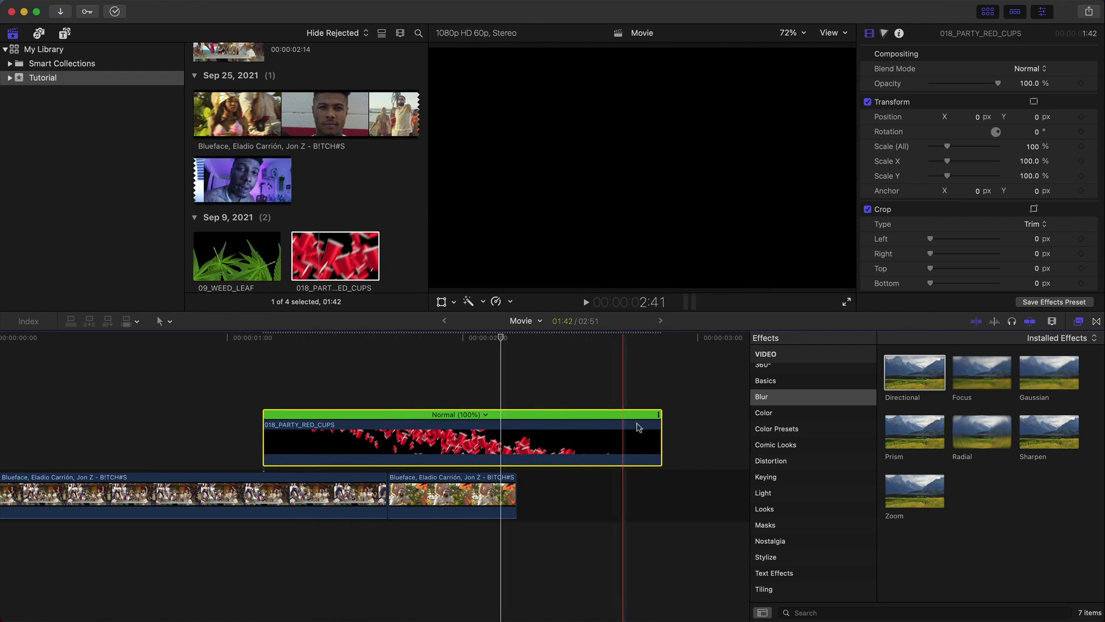
drag(660, 417, 473, 418)
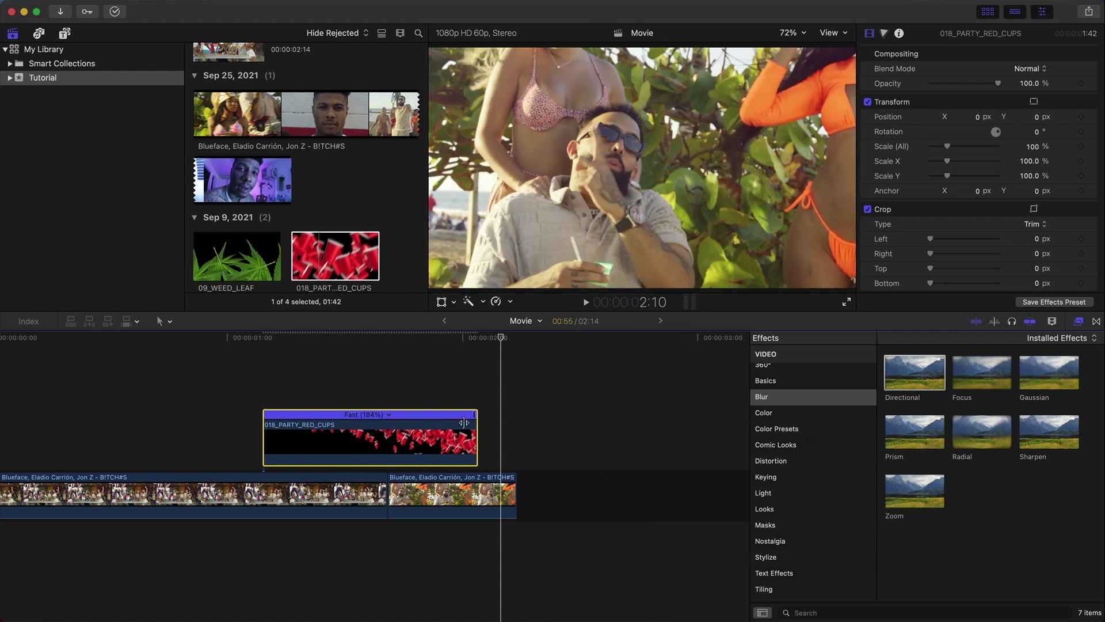
drag(410, 436, 434, 436)
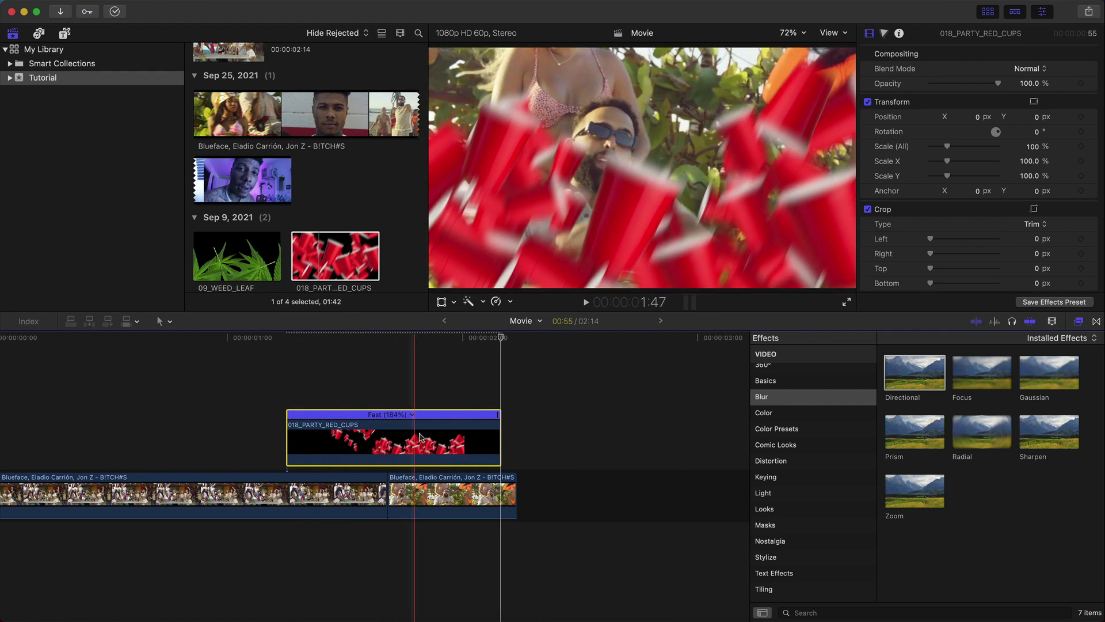
- Preview the overlay and lengthen the second music clip's end
click(388, 340)
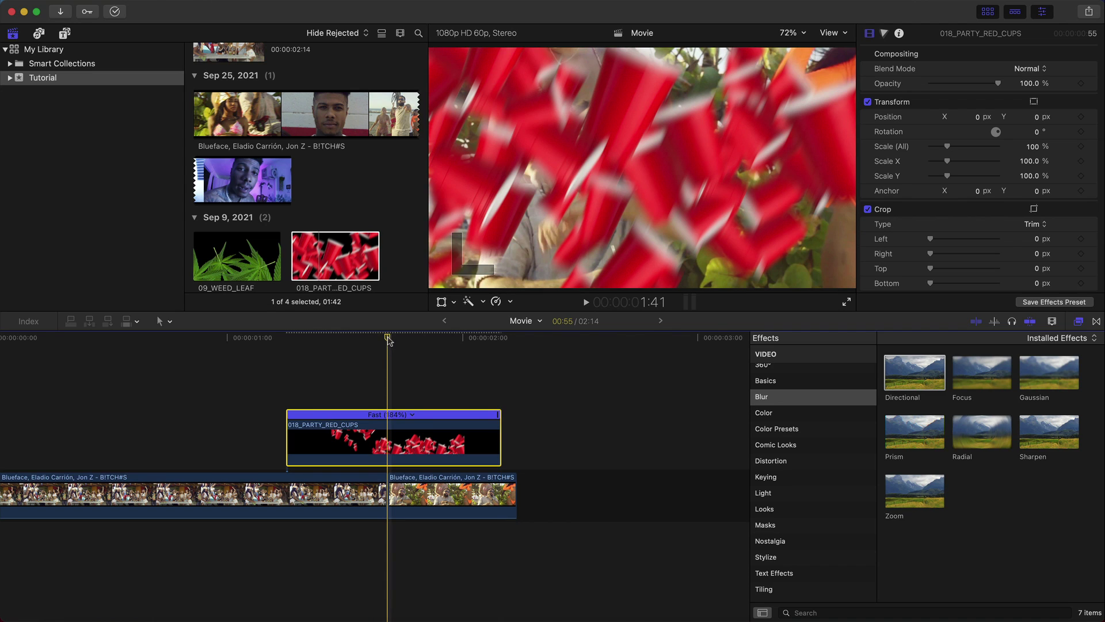
click(989, 12)
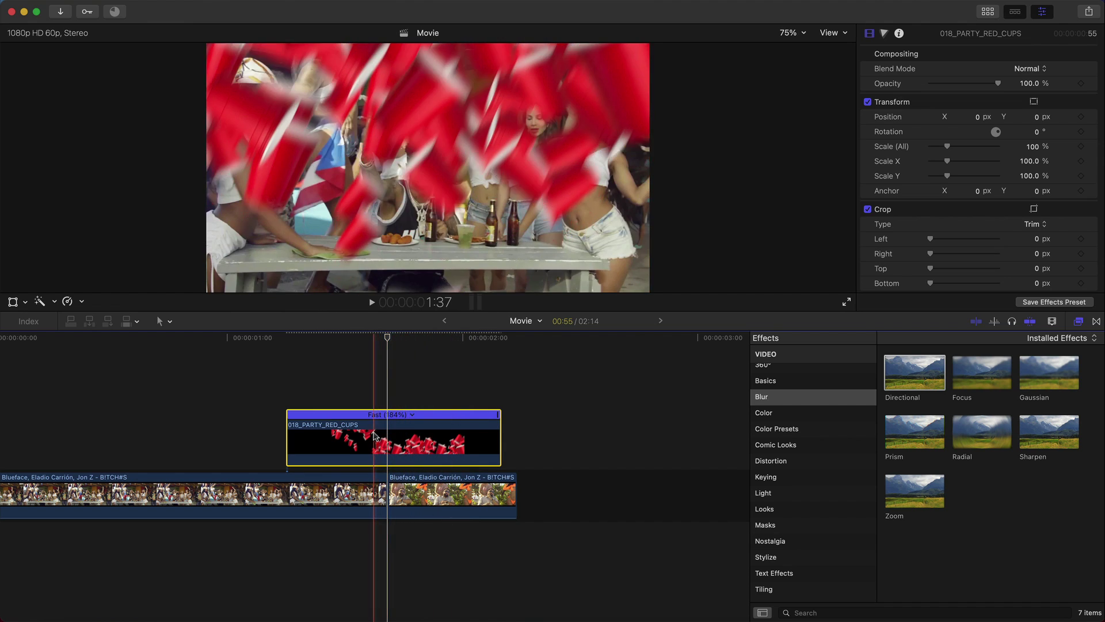
key(space)
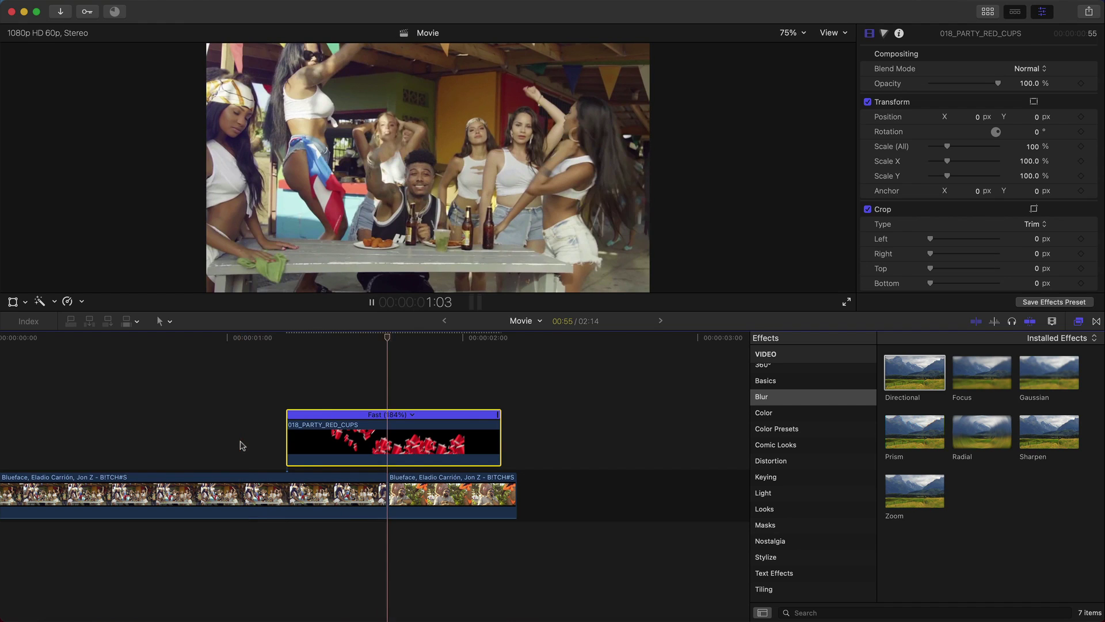
key(space)
drag(514, 496, 662, 495)
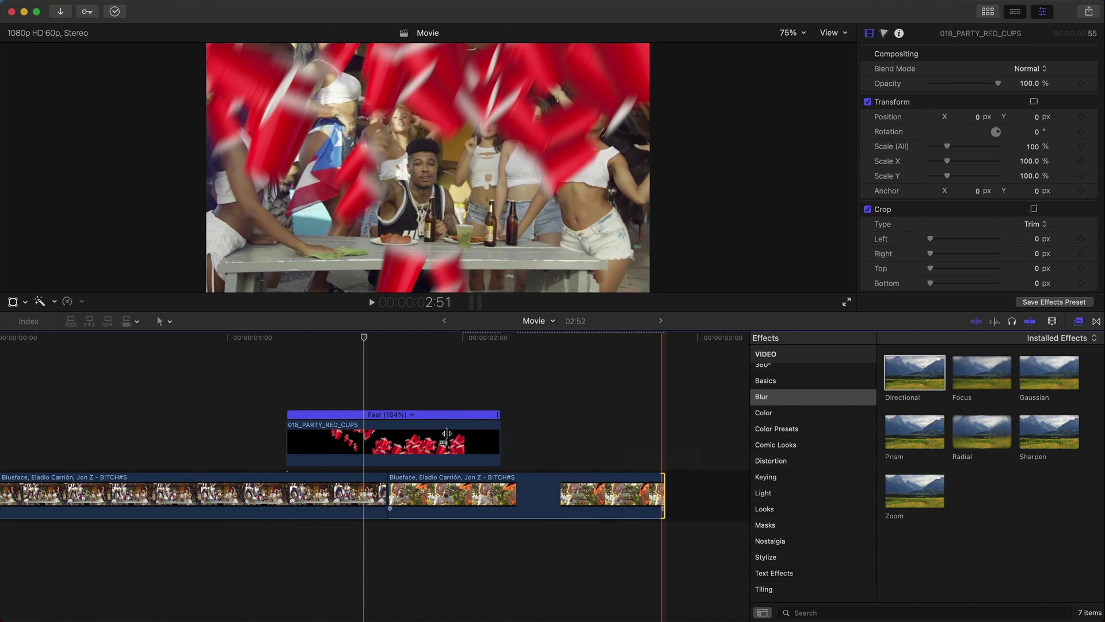
key(space)
key(space)
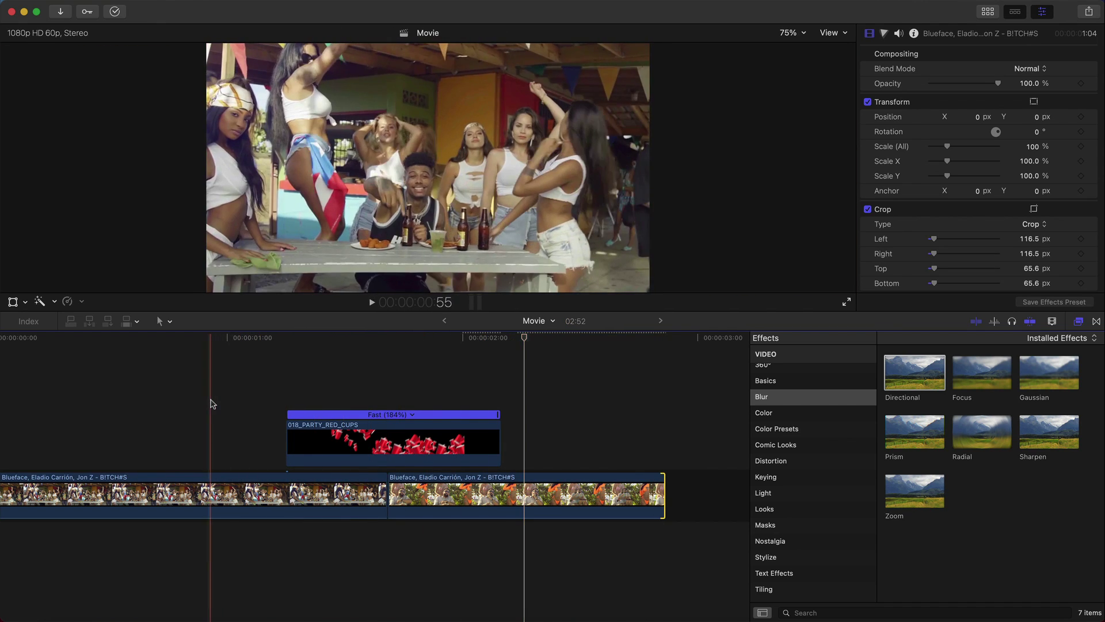
- Delete the red-cups overlay and bring the media browser back
click(348, 443)
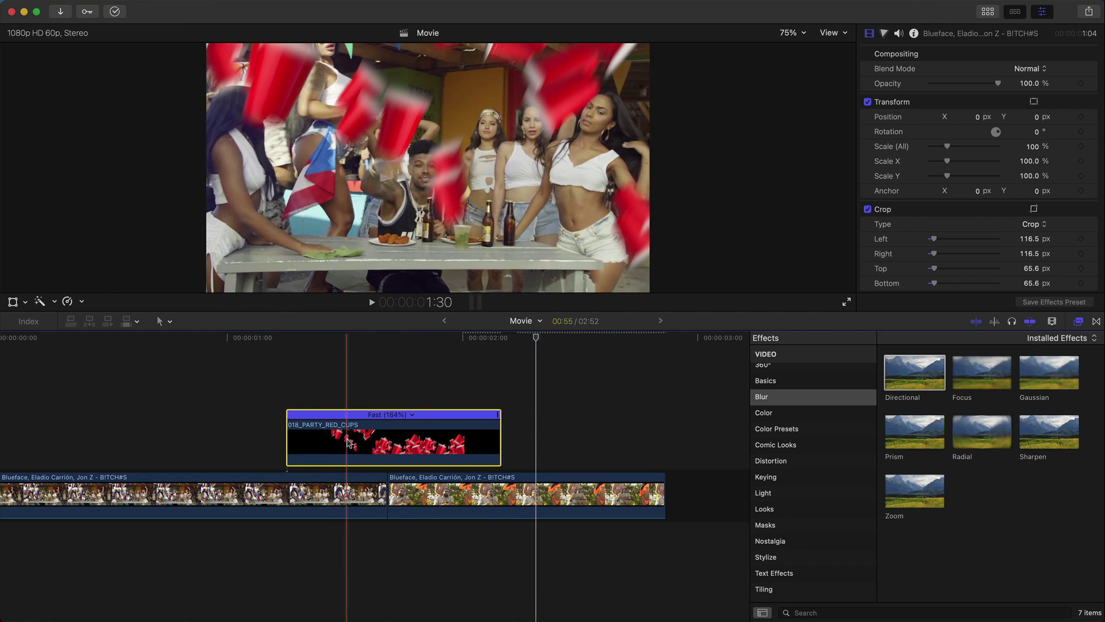
key(Delete)
key(ctrl+super+1)
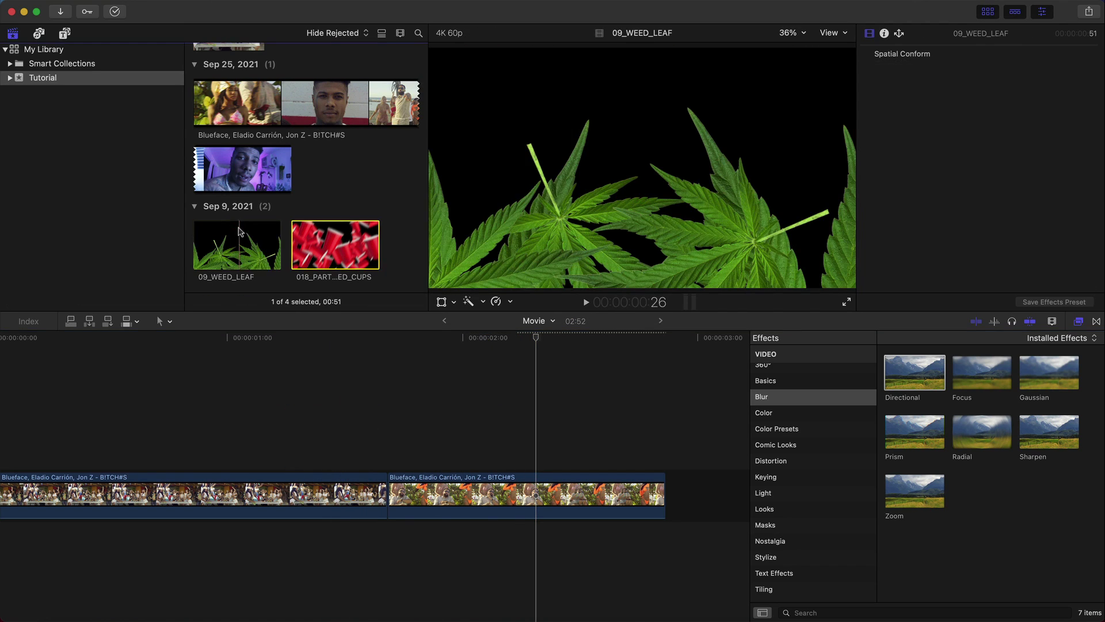
- Place 09_WEED_LEAF above the cut between the music clips and preview it
drag(238, 231, 313, 415)
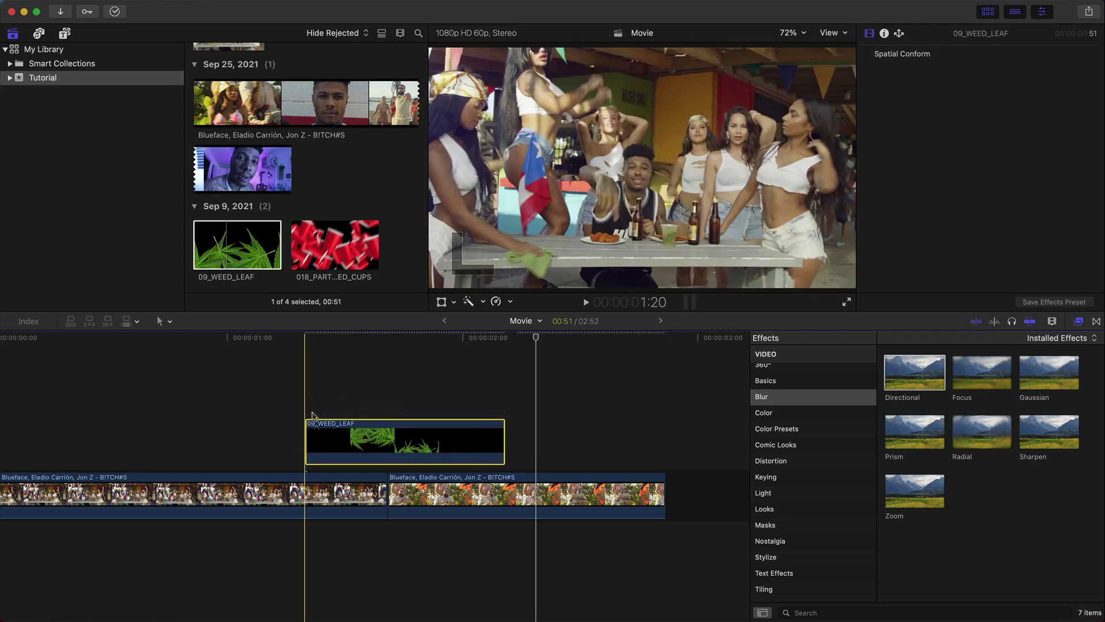
key(ctrl+super+1)
key(space)
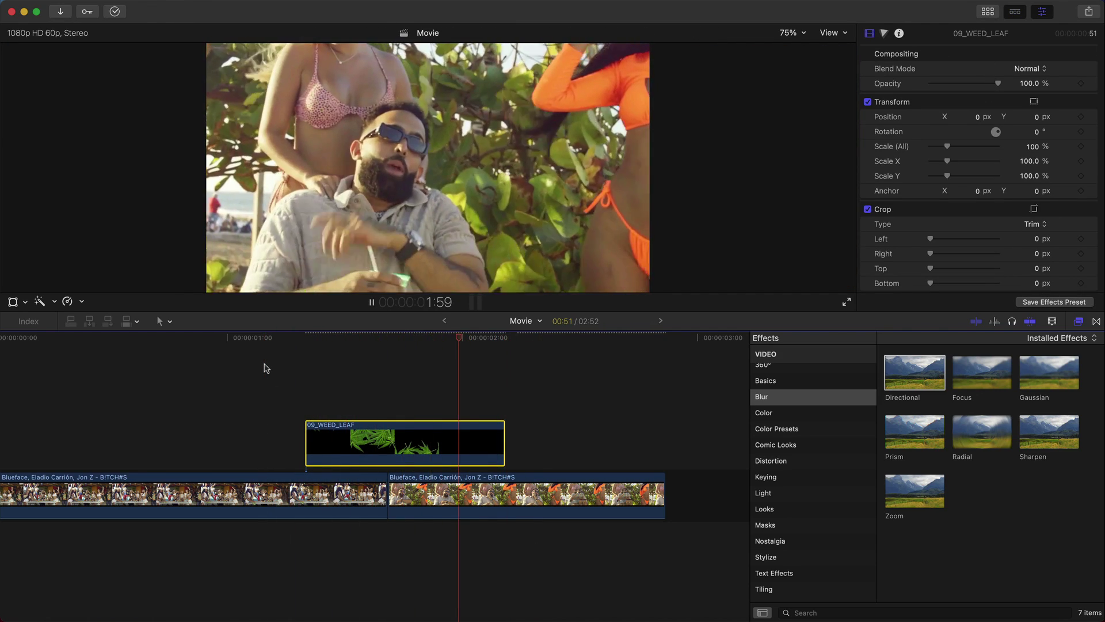
key(space)
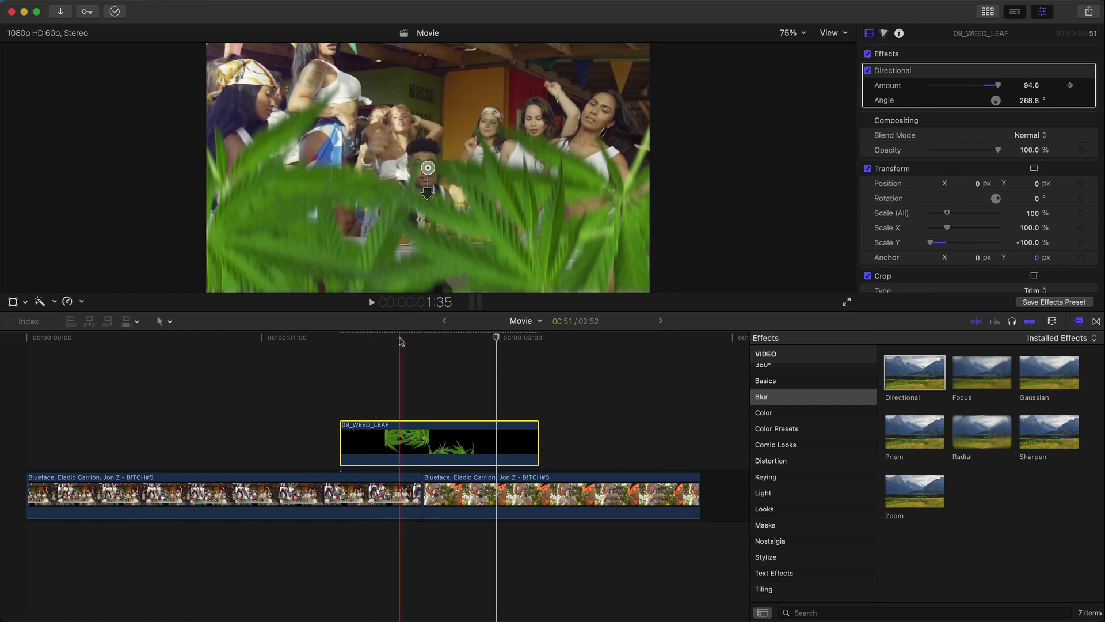
click(213, 340)
drag(214, 339, 180, 370)
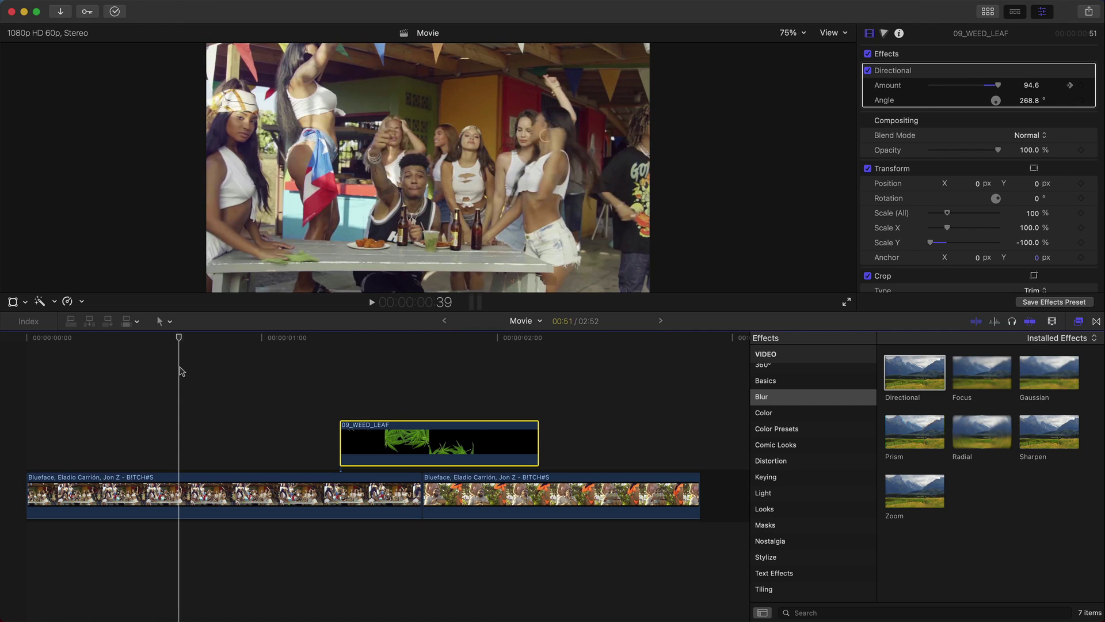